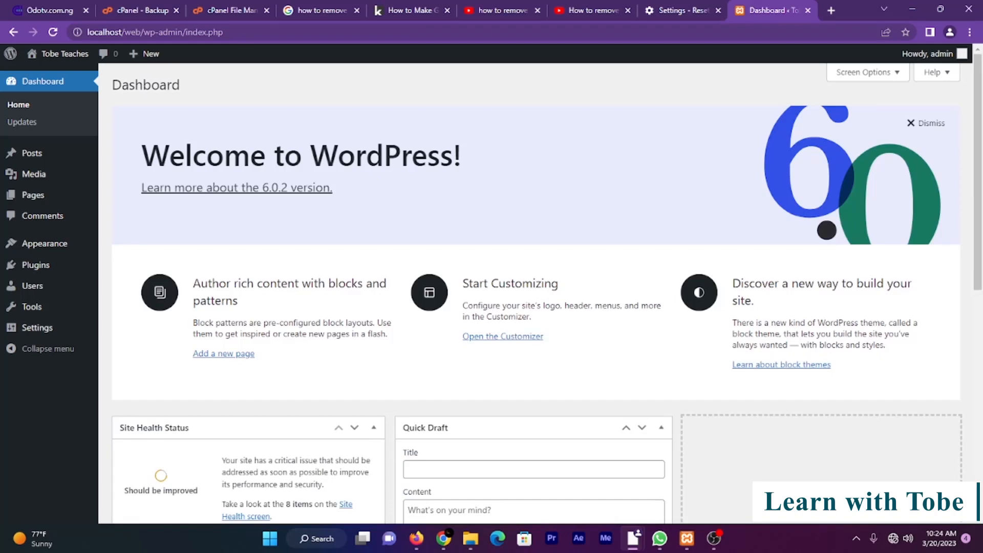
pyautogui.scroll(-9, 535, 292)
pyautogui.scroll(7, 535, 292)
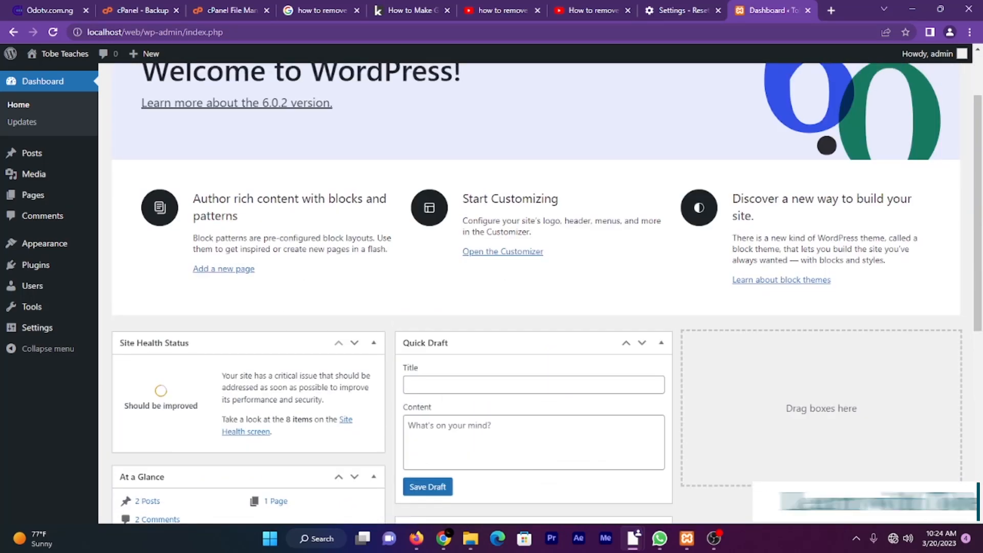
pyautogui.scroll(2, 535, 291)
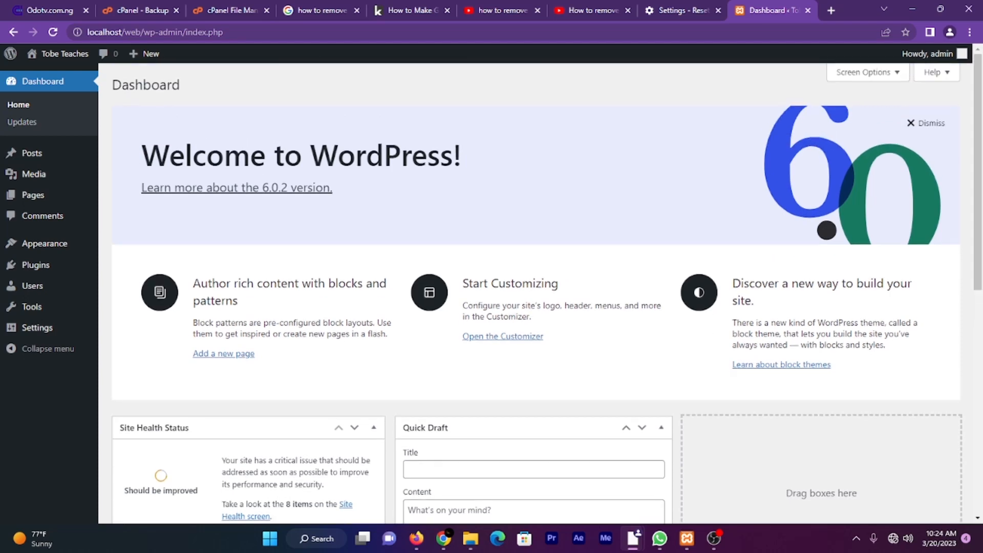
pyautogui.scroll(-9, 535, 292)
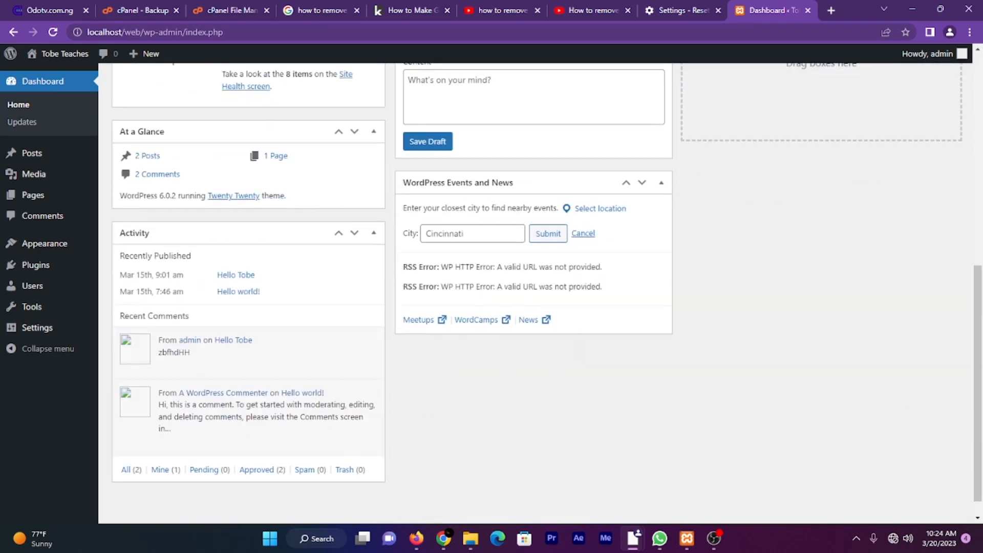
pyautogui.scroll(9, 534, 292)
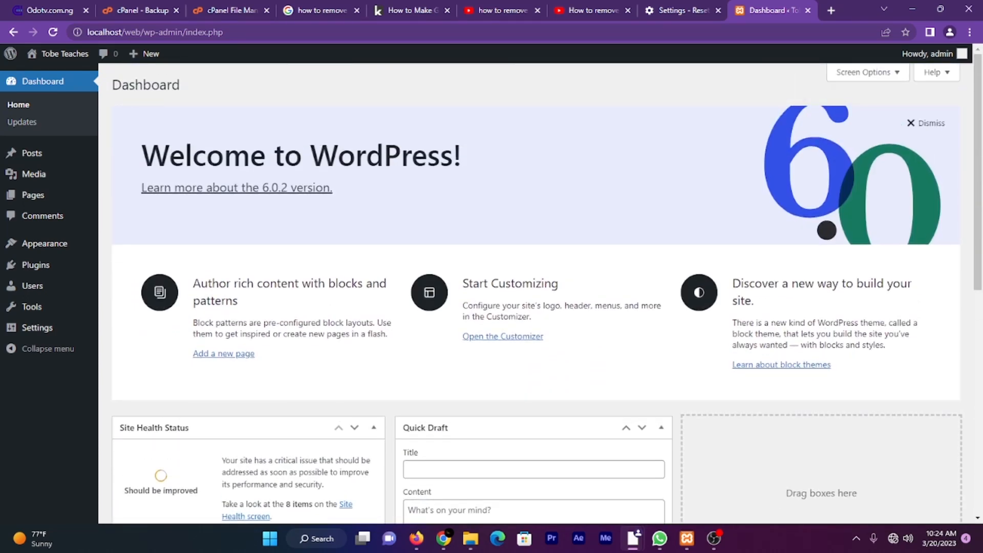
# - Open the list of installed themes
pyautogui.moveTo(33, 195)
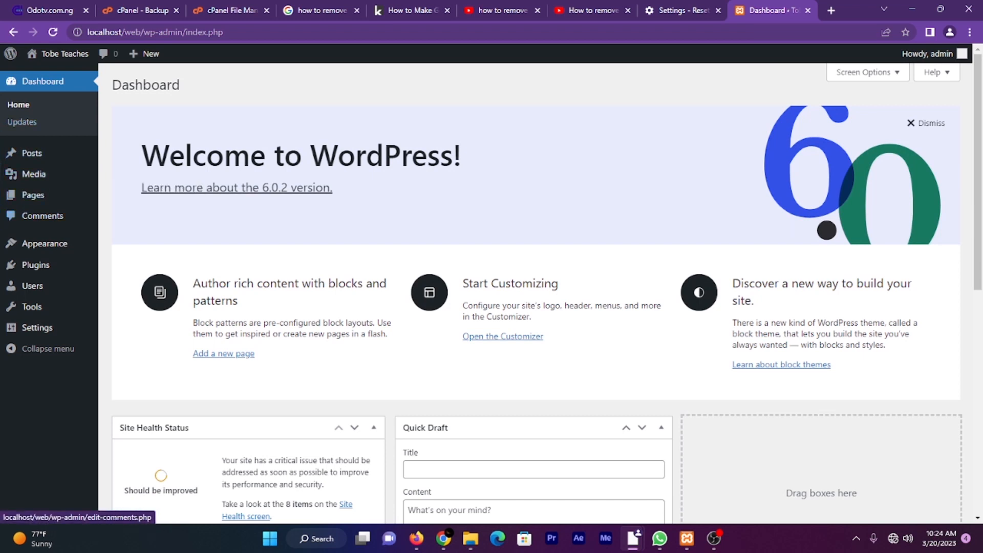
pyautogui.moveTo(44, 244)
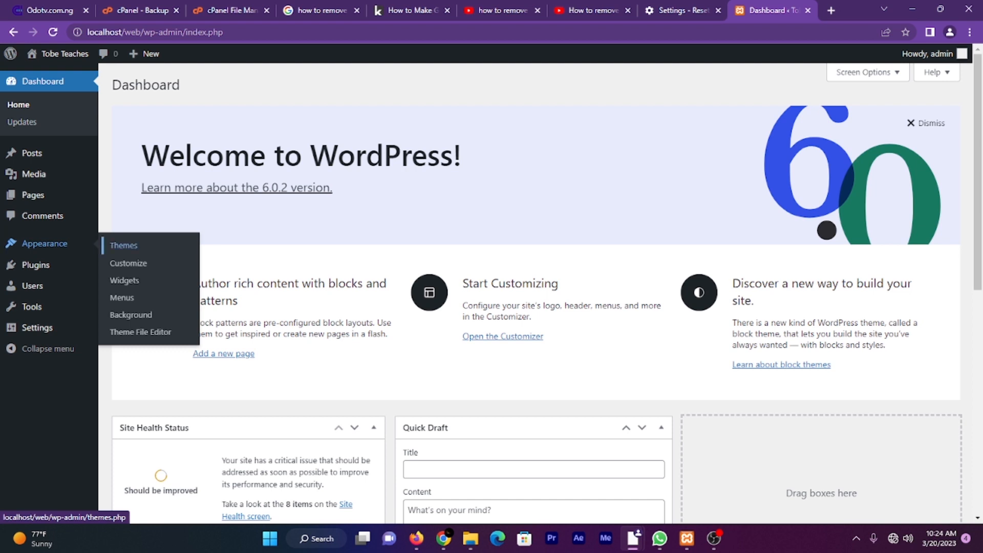
pyautogui.click(123, 246)
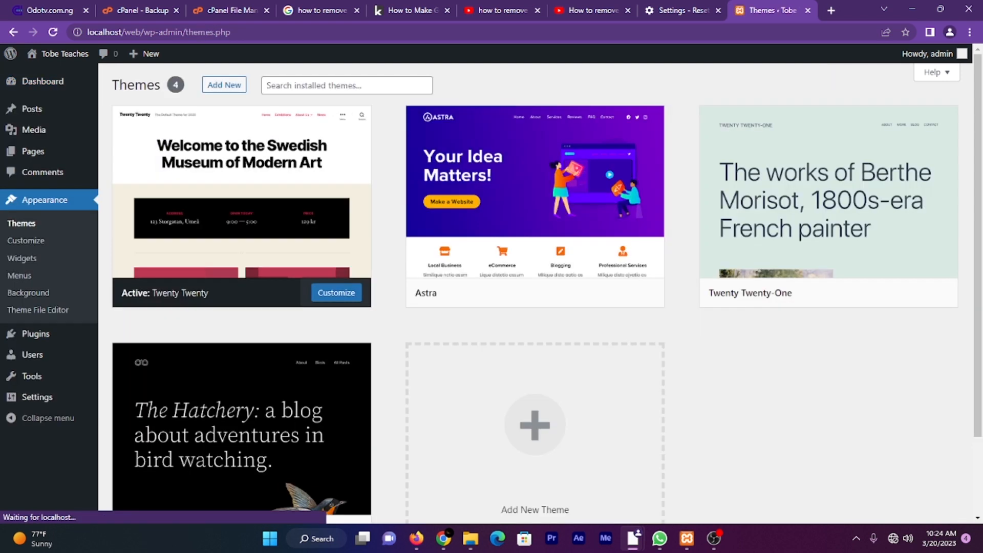
pyautogui.click(224, 84)
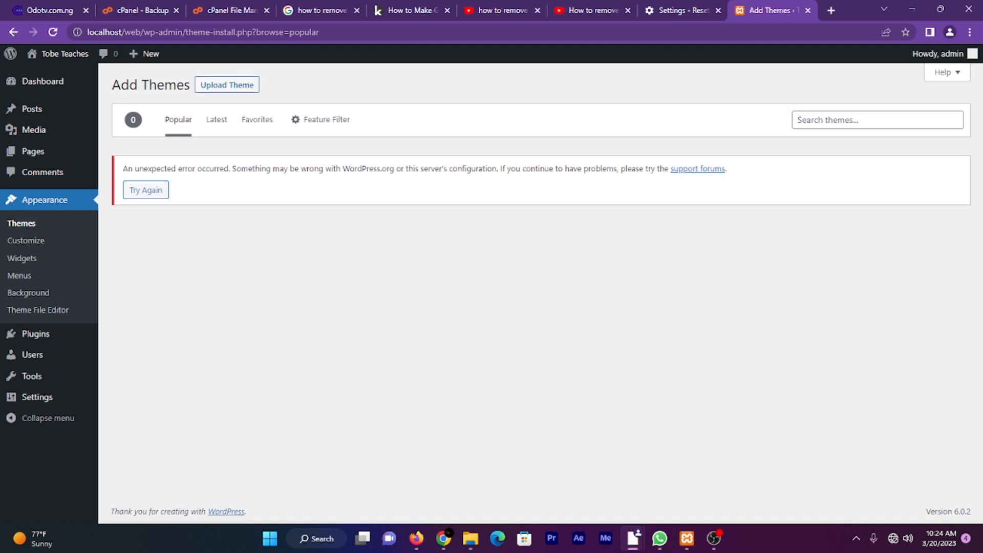
pyautogui.click(227, 85)
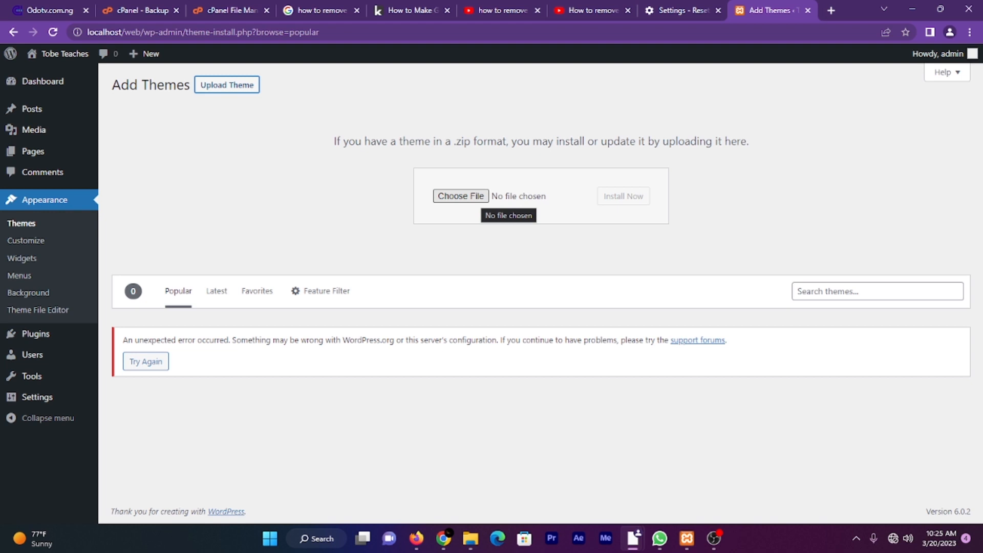
pyautogui.click(471, 196)
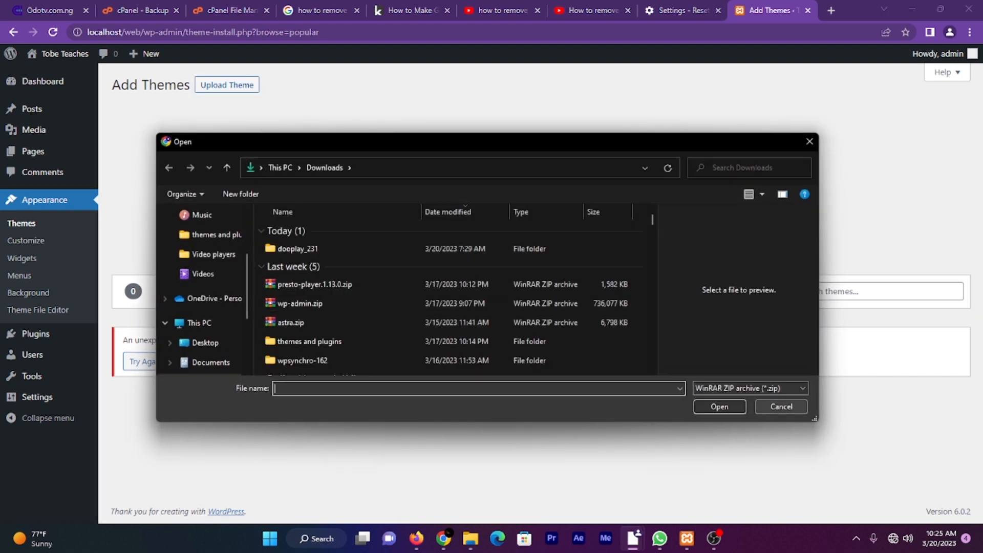
pyautogui.click(781, 406)
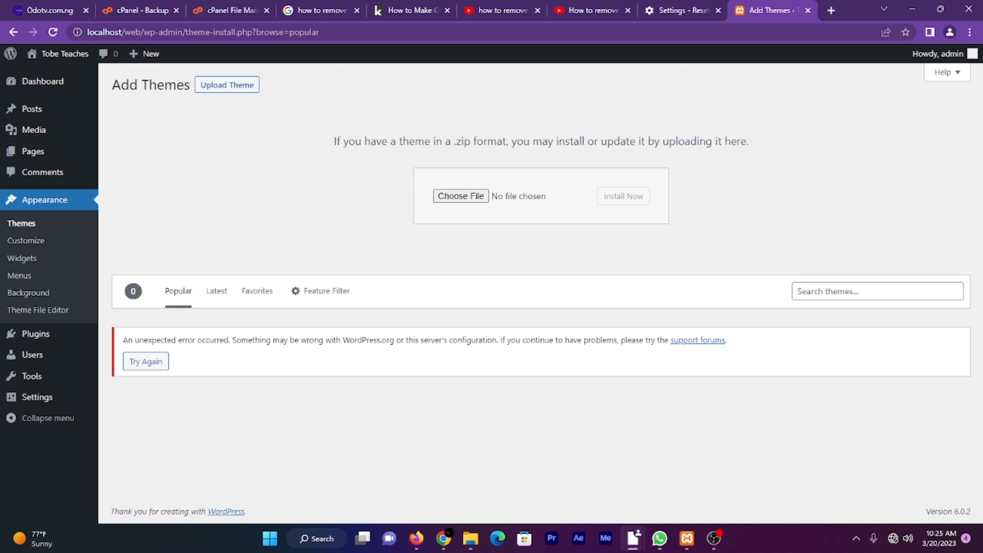
# - Return to the installed themes and activate the Astra theme
pyautogui.click(22, 223)
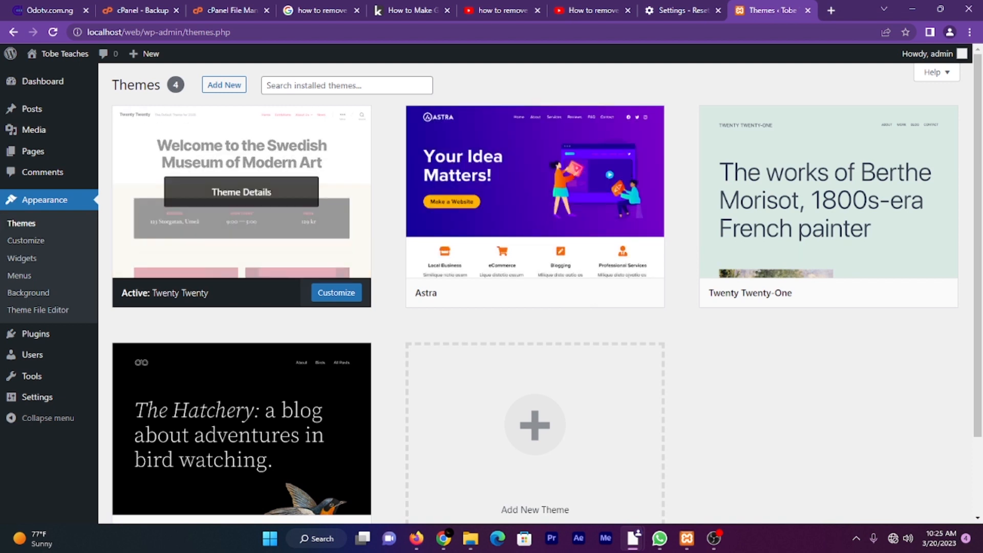
pyautogui.moveTo(624, 293)
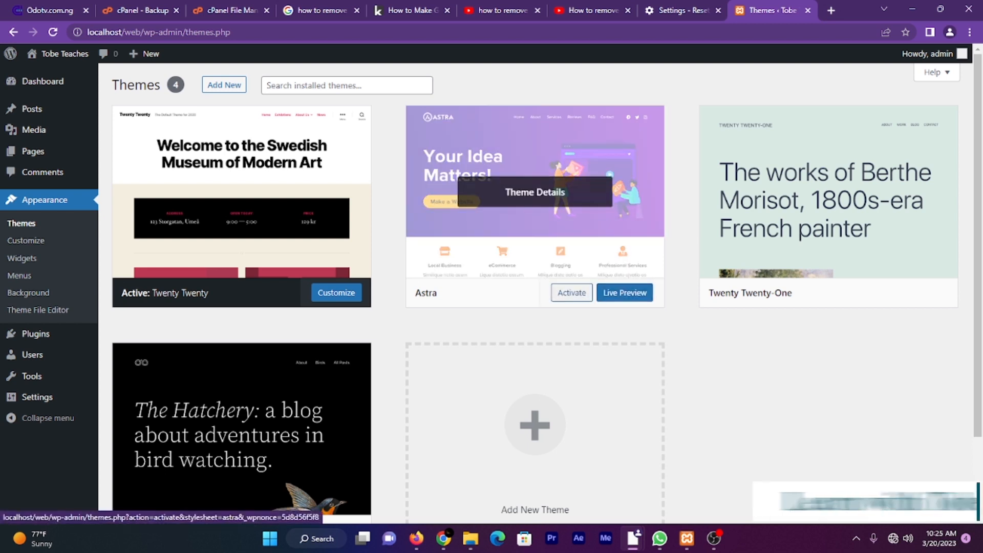
pyautogui.click(571, 292)
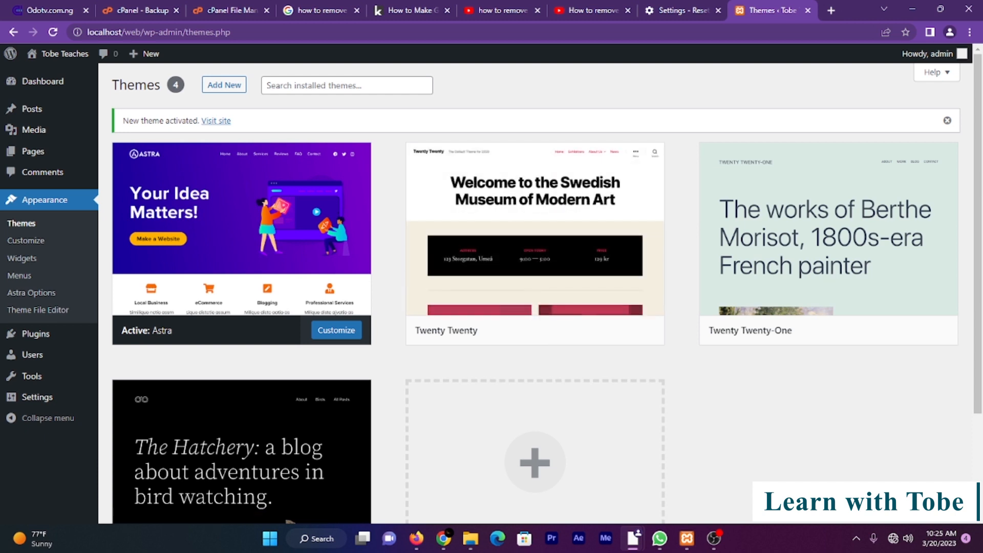
# - Upload Agora-WordPress-master.zip from the Downloads folder as a new plugin and install it
pyautogui.moveTo(36, 334)
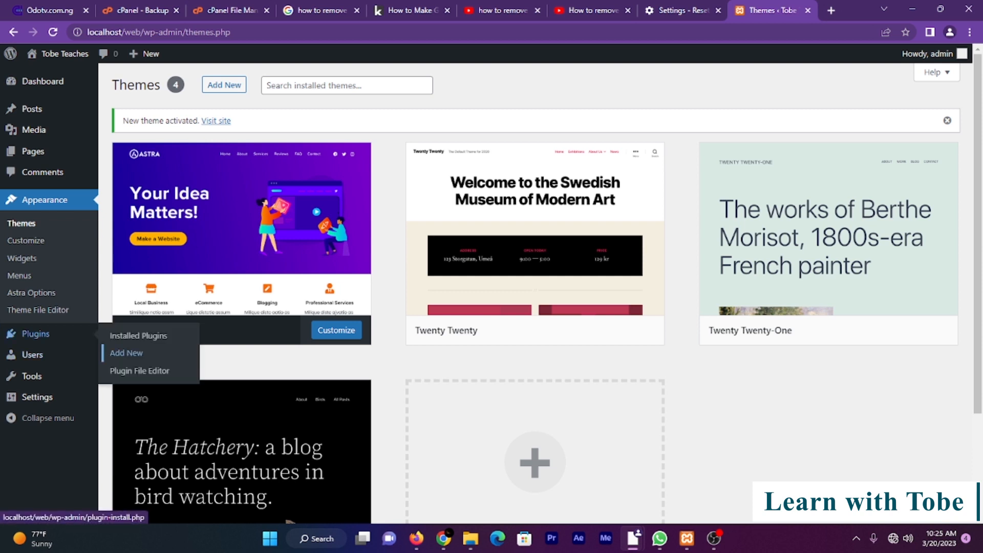
pyautogui.click(137, 335)
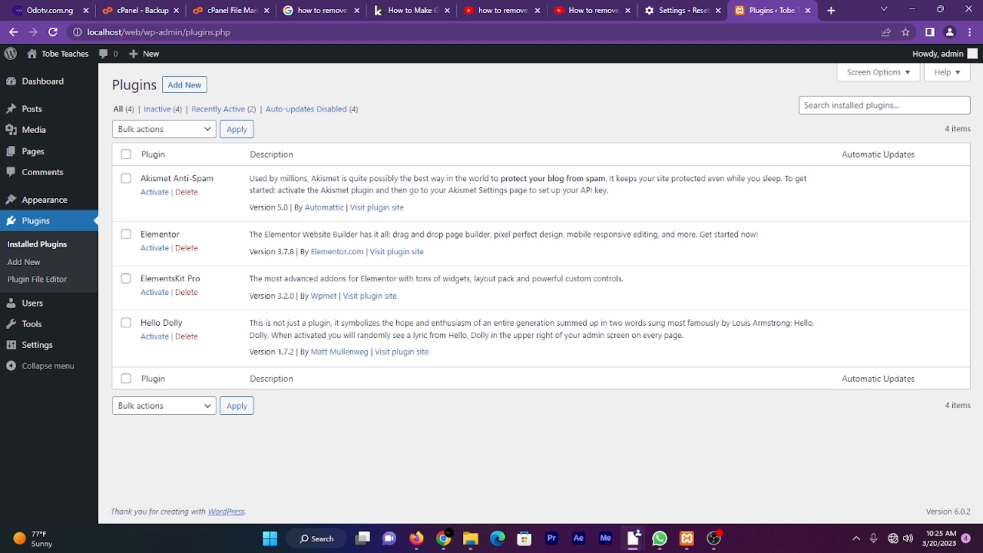
pyautogui.click(184, 85)
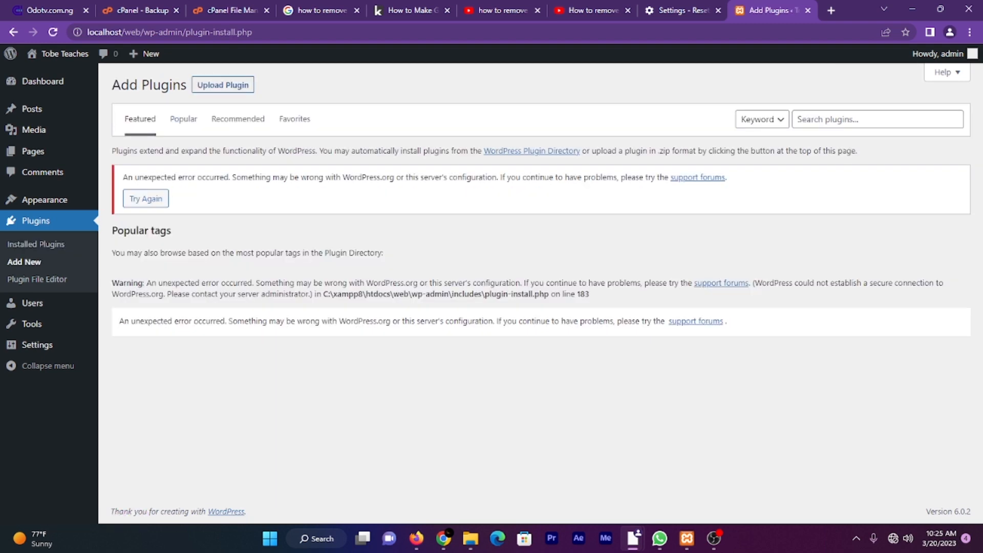
pyautogui.click(238, 85)
pyautogui.click(455, 196)
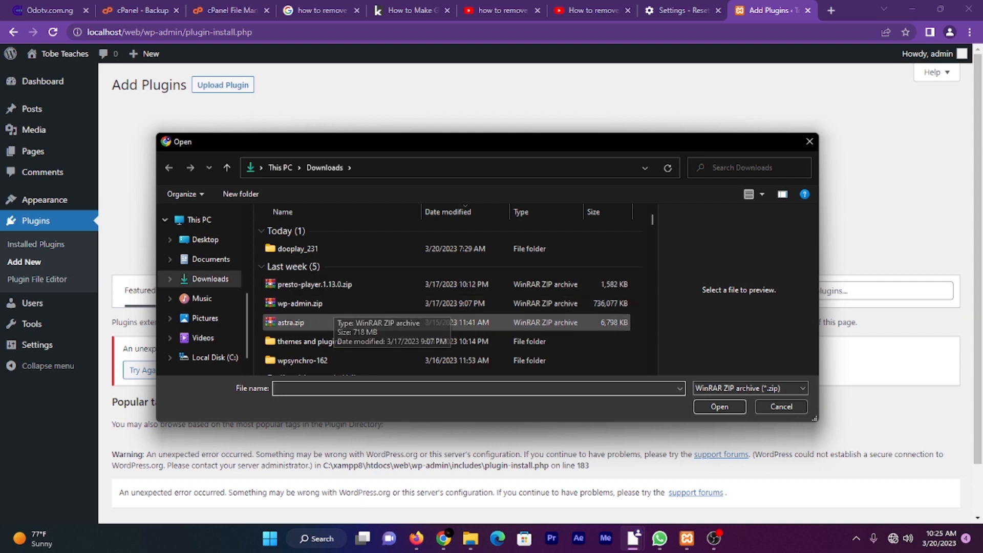
pyautogui.click(328, 322)
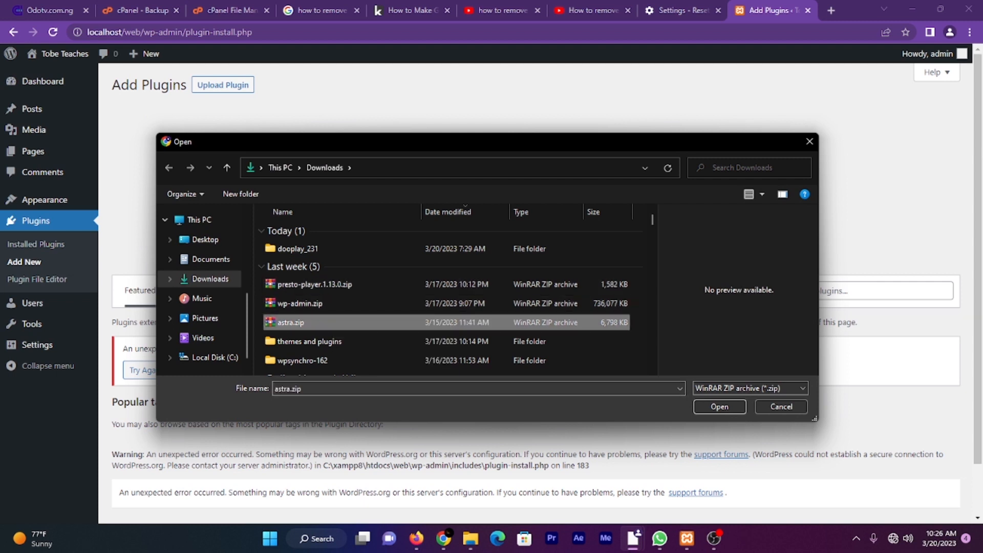
pyautogui.scroll(-1, 338, 317)
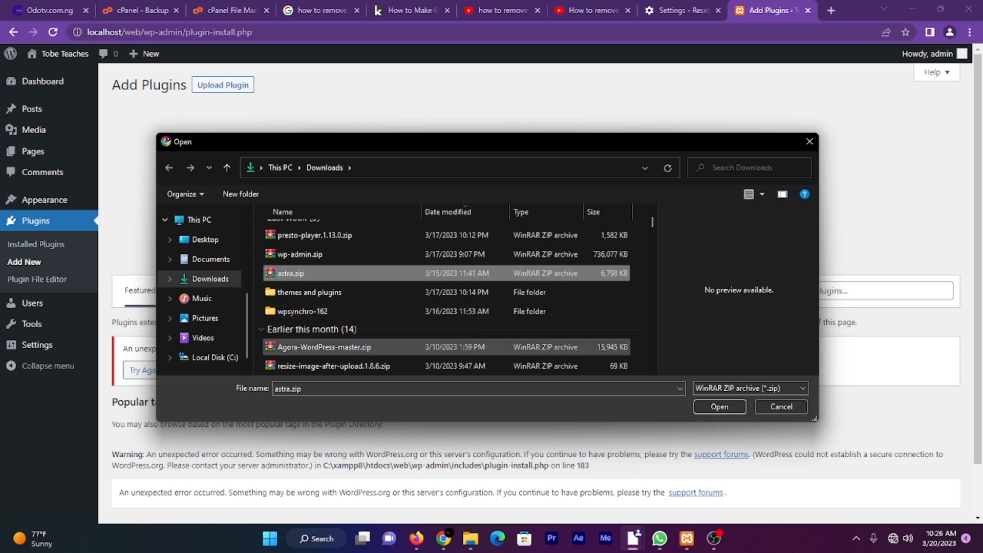
pyautogui.click(378, 348)
pyautogui.click(719, 406)
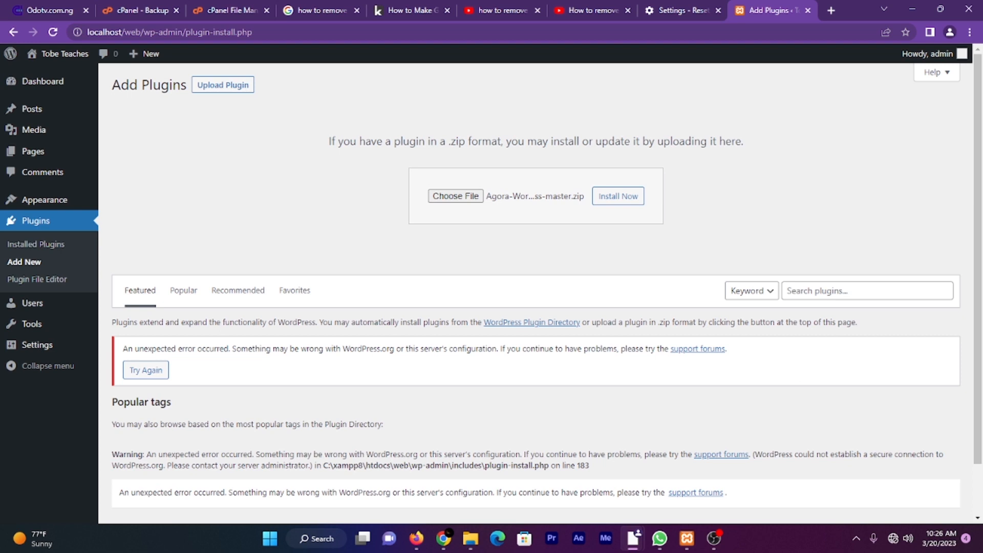
pyautogui.click(618, 196)
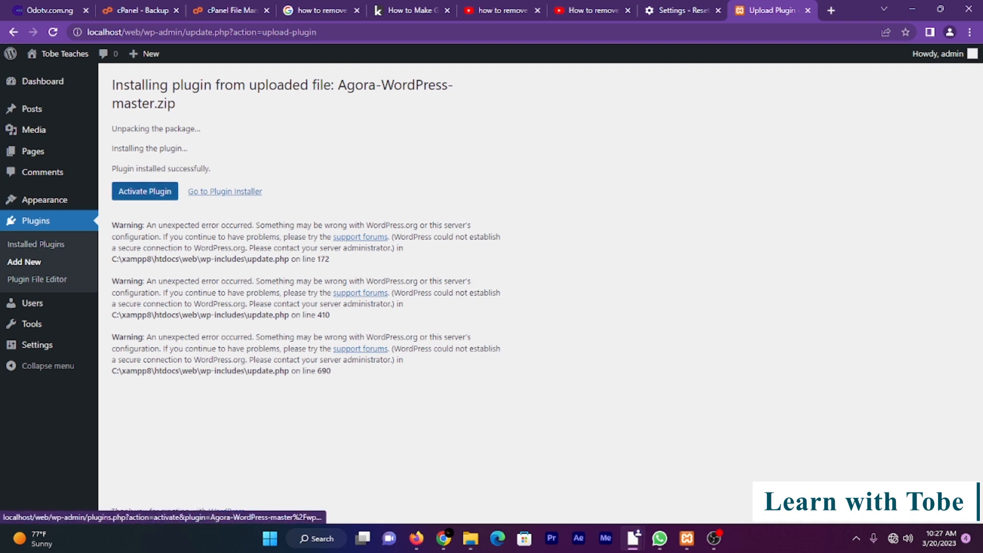
# - Activate the newly installed WP Agora.io plugin and the Elementor plugin
pyautogui.click(144, 191)
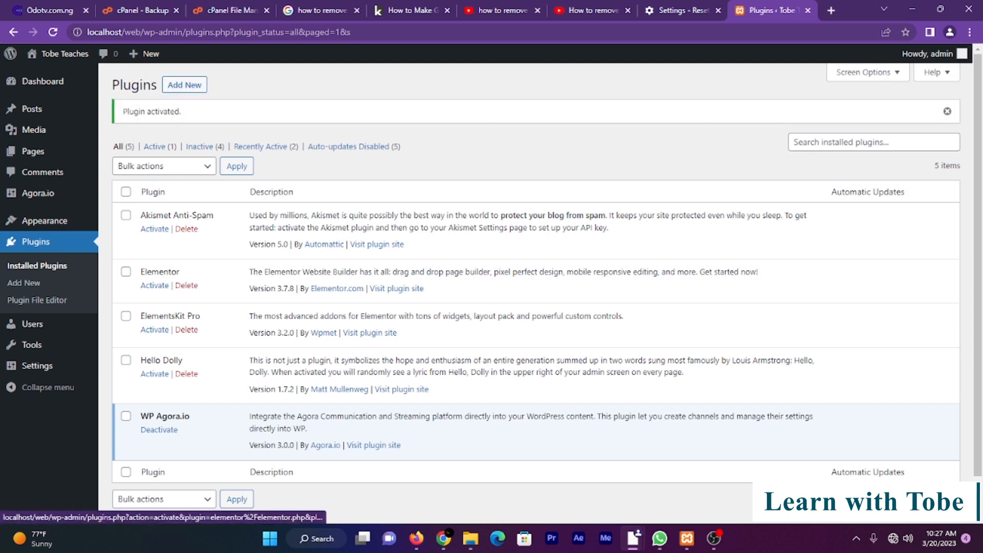
pyautogui.click(154, 285)
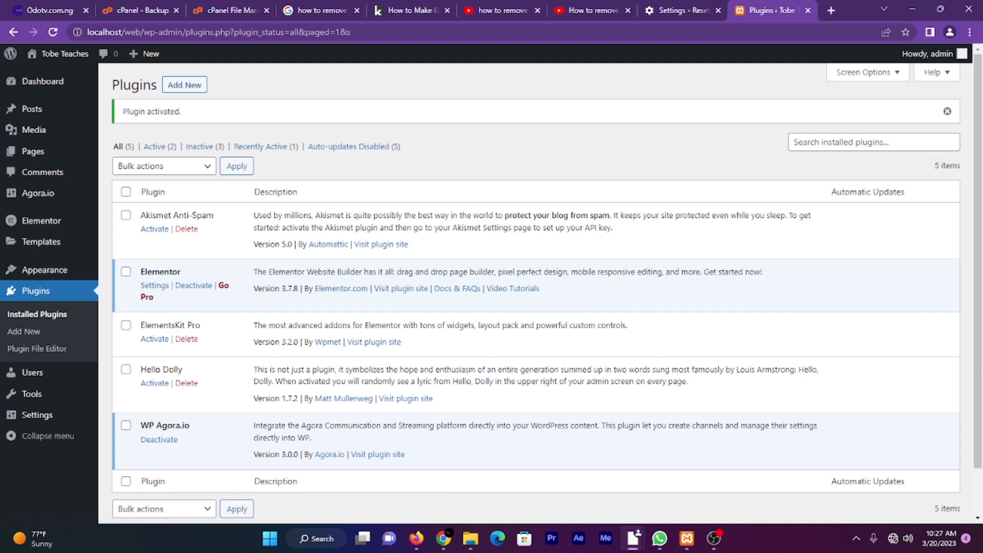
# - Open the page for adding plugins and go to its plugin search field
pyautogui.click(184, 84)
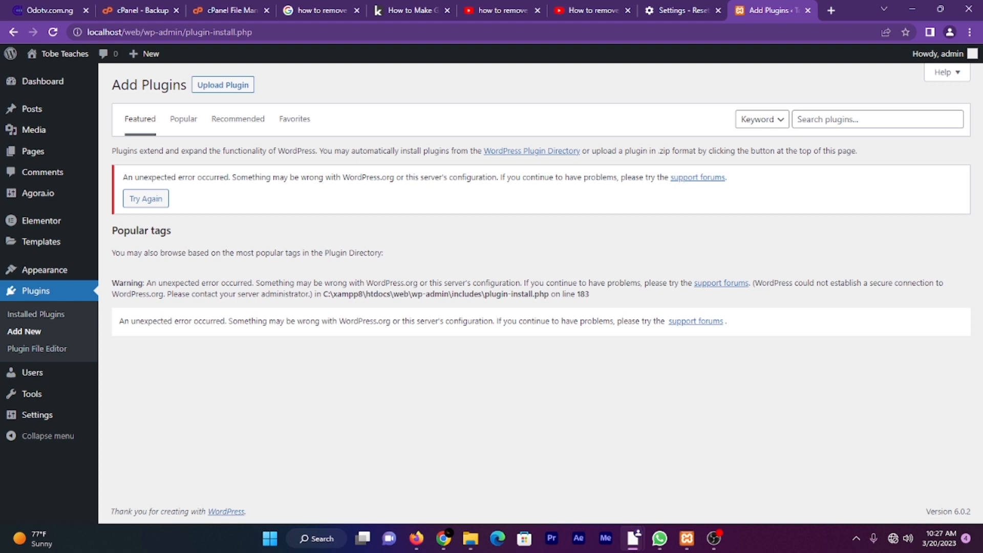
pyautogui.click(865, 119)
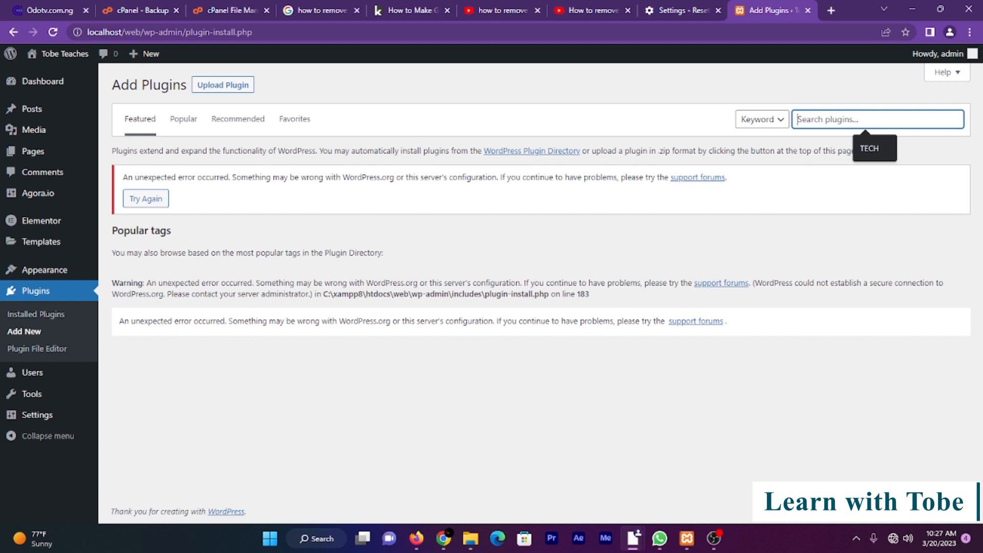
# - Return to the dashboard home and look over its widgets
pyautogui.moveTo(41, 81)
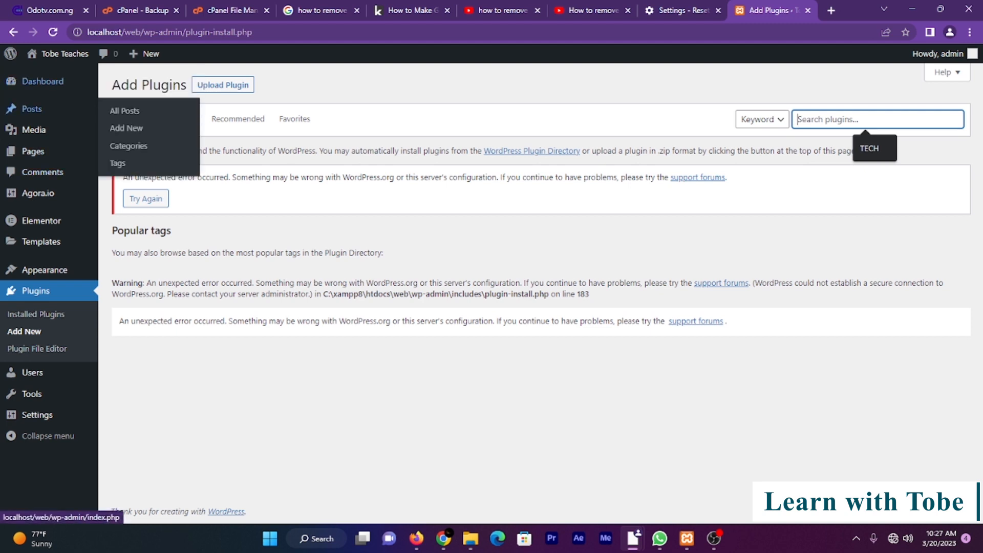
pyautogui.click(41, 81)
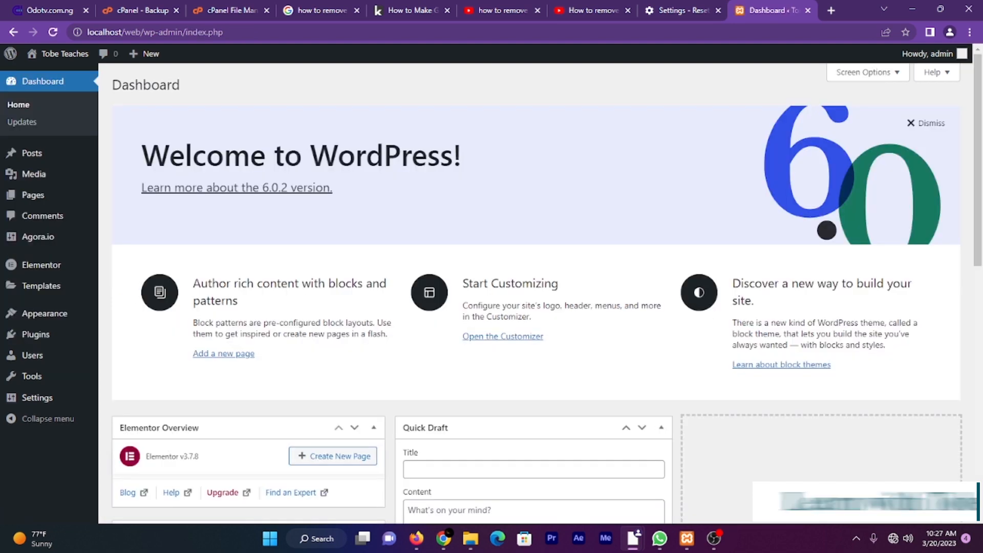
pyautogui.scroll(-10, 535, 292)
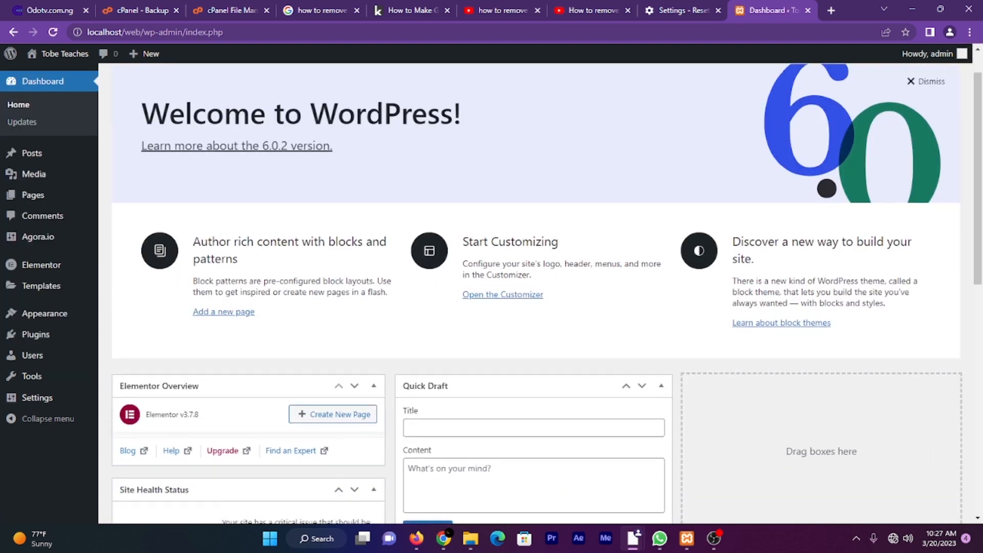
pyautogui.scroll(7, 535, 291)
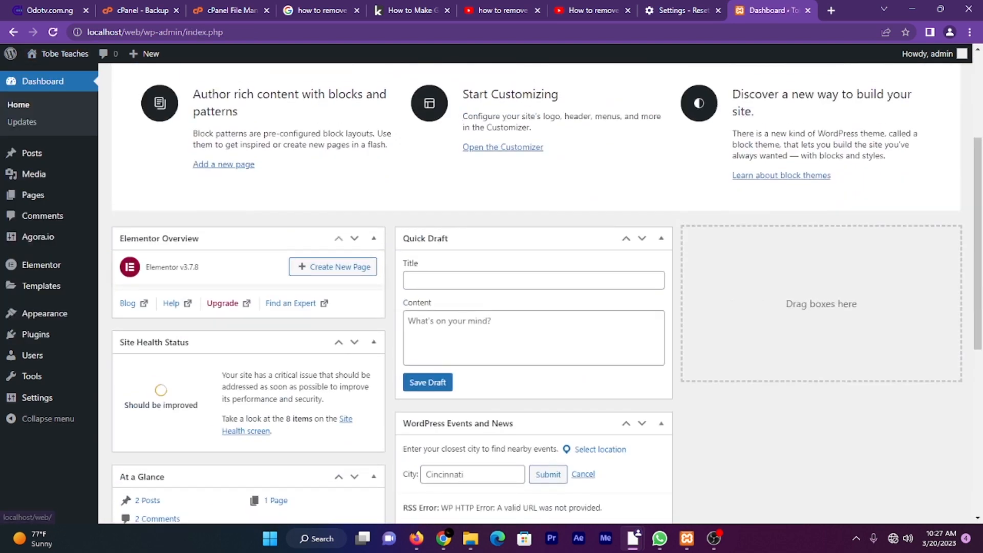
# - Open the public Tobe Teaches site in a new browser tab and look over its homepage
pyautogui.moveTo(61, 54)
pyautogui.rightClick(57, 77)
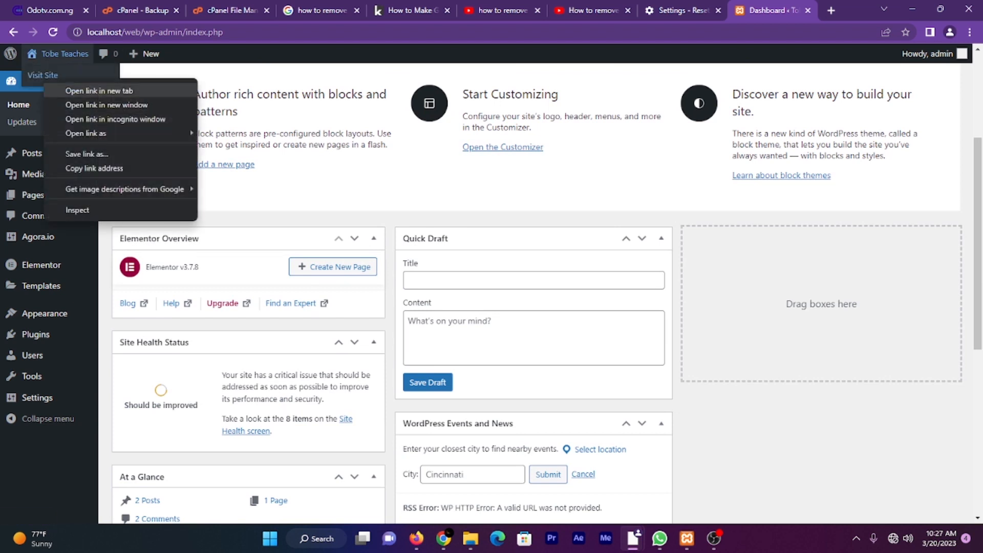
pyautogui.click(77, 90)
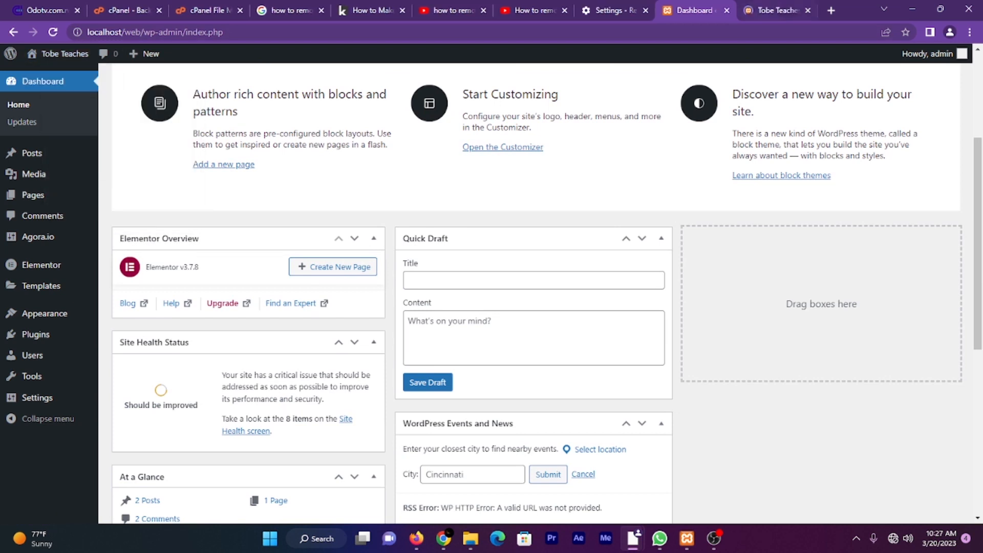
pyautogui.click(773, 10)
pyautogui.scroll(-2, 486, 287)
pyautogui.scroll(2, 486, 287)
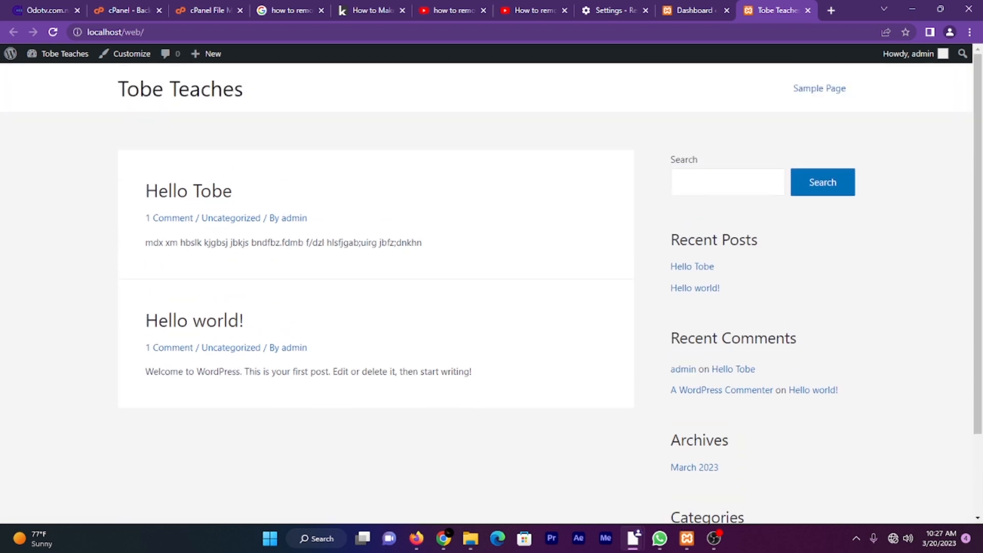
# - Switch back to the dashboard tab and open the installed themes page
pyautogui.click(695, 10)
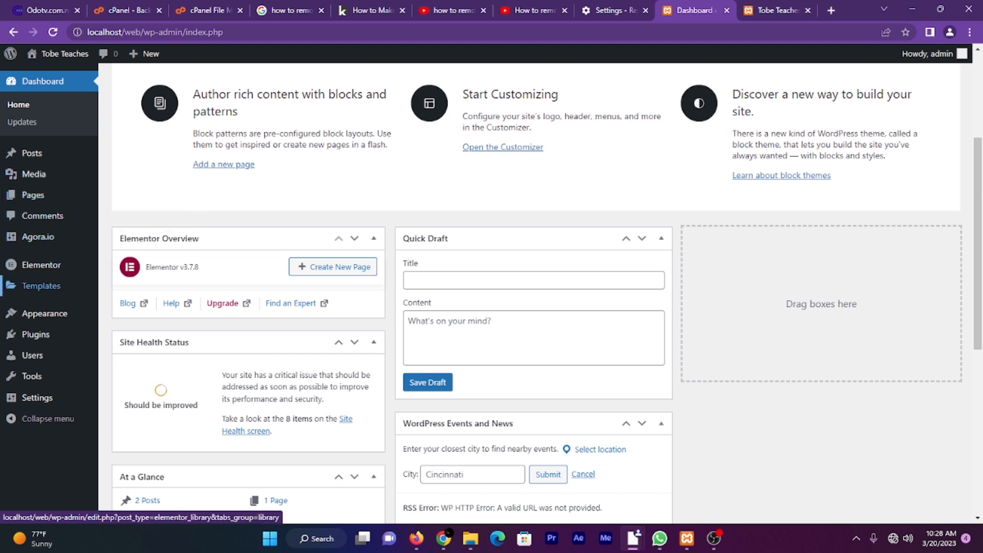
pyautogui.moveTo(45, 313)
pyautogui.click(123, 316)
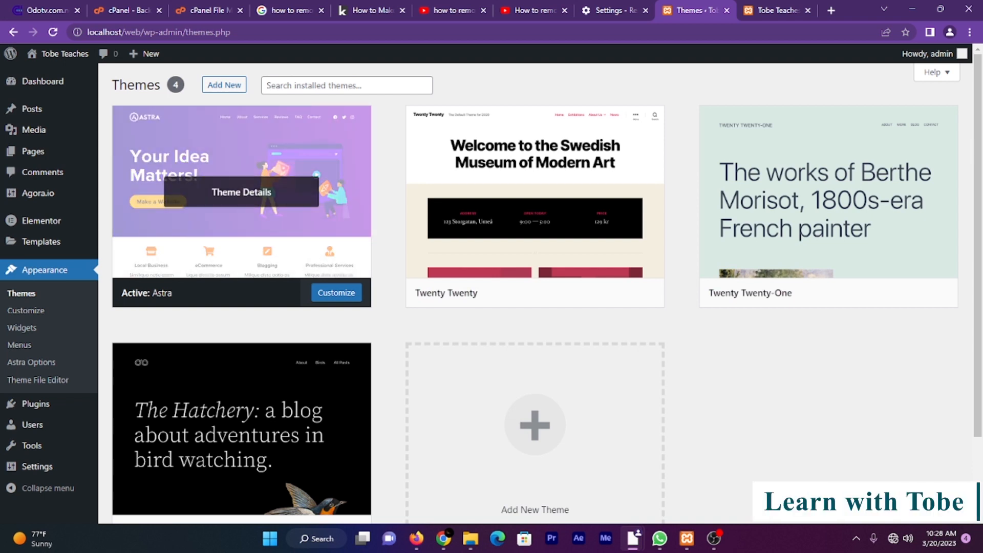
# - Open the list of all pages on the WordPress site
pyautogui.moveTo(33, 151)
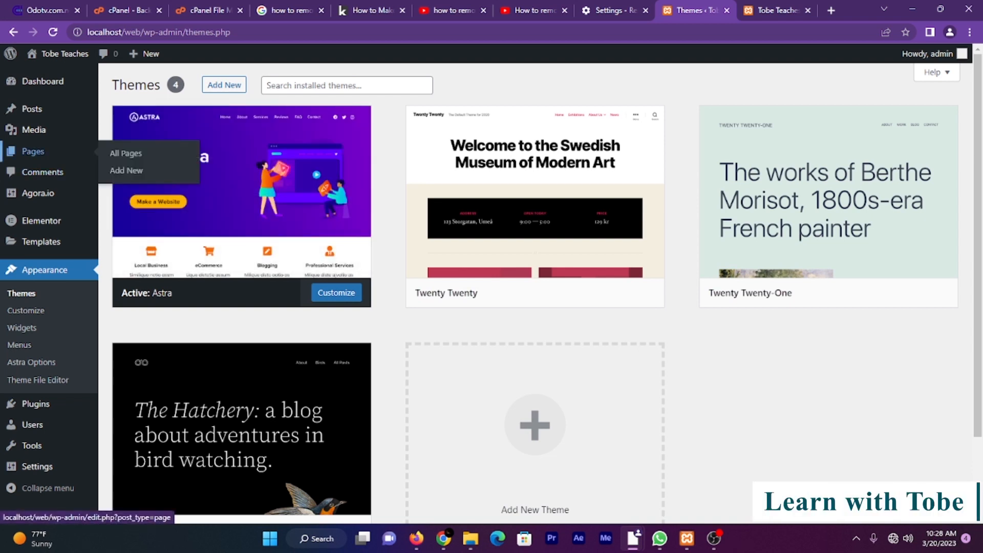
pyautogui.click(125, 153)
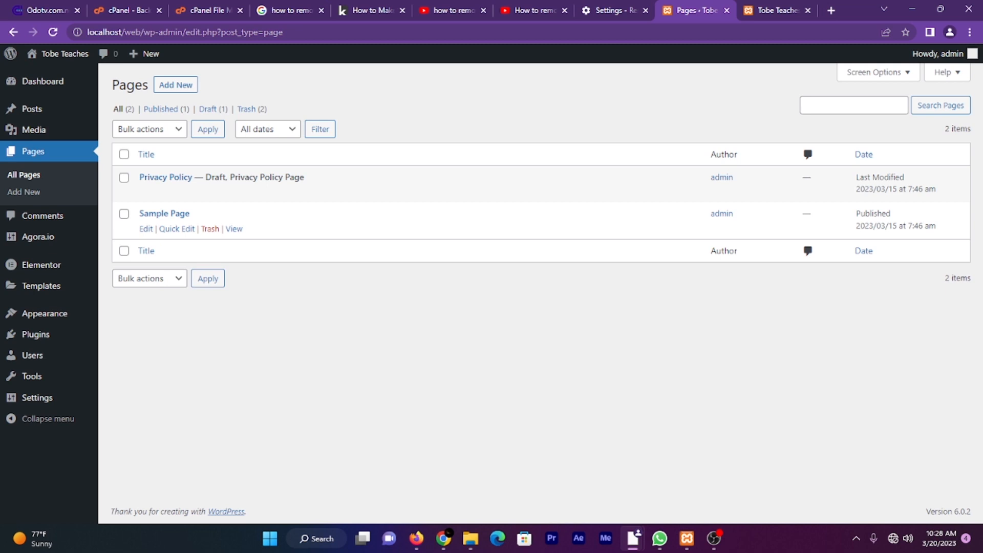
# - View the Softkube article and the public Tobe Teaches homepage as example pages, and return to the Pages list
pyautogui.click(367, 10)
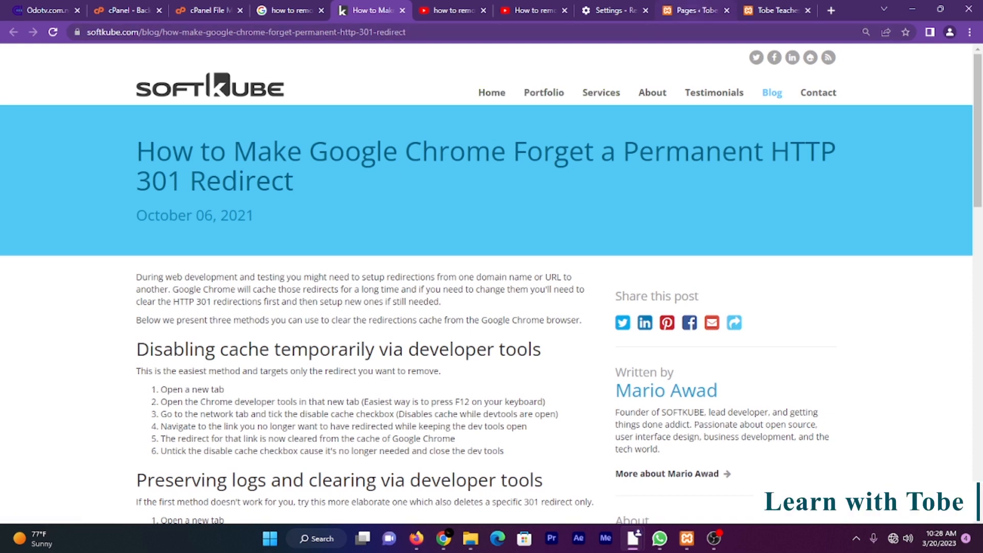
pyautogui.click(696, 10)
pyautogui.click(776, 10)
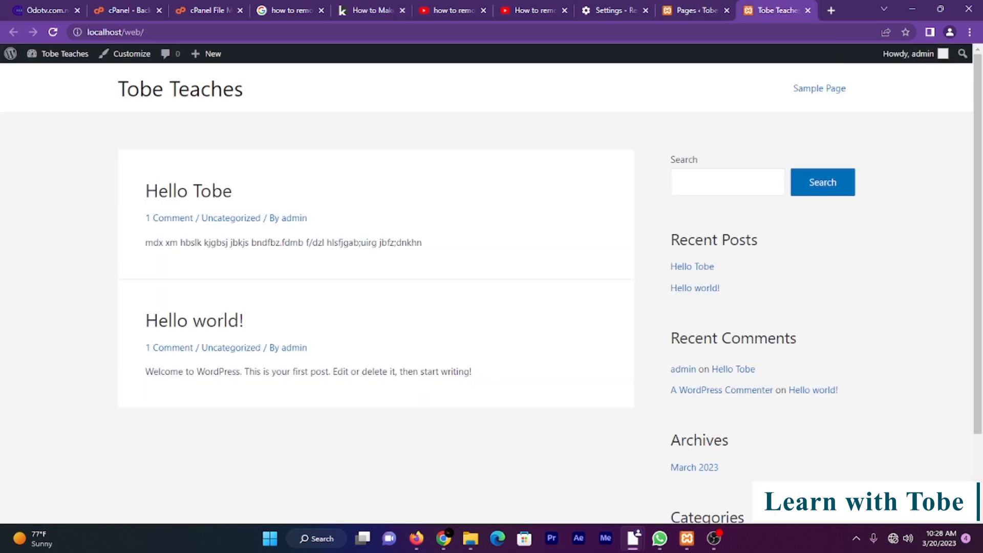
pyautogui.click(696, 11)
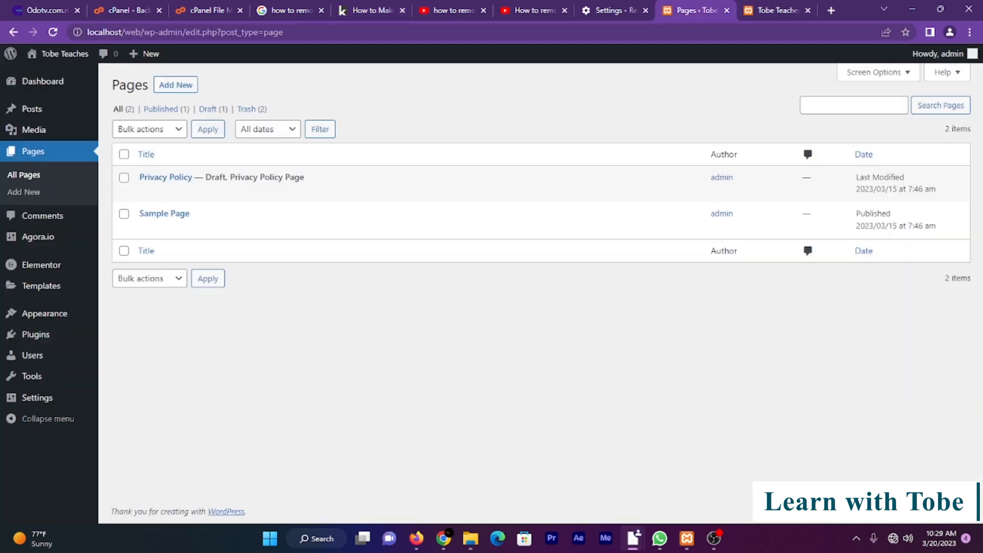
# - Look through the Softkube article on making Chrome forget a 301 redirect, examining its page layout from header to end
pyautogui.click(369, 10)
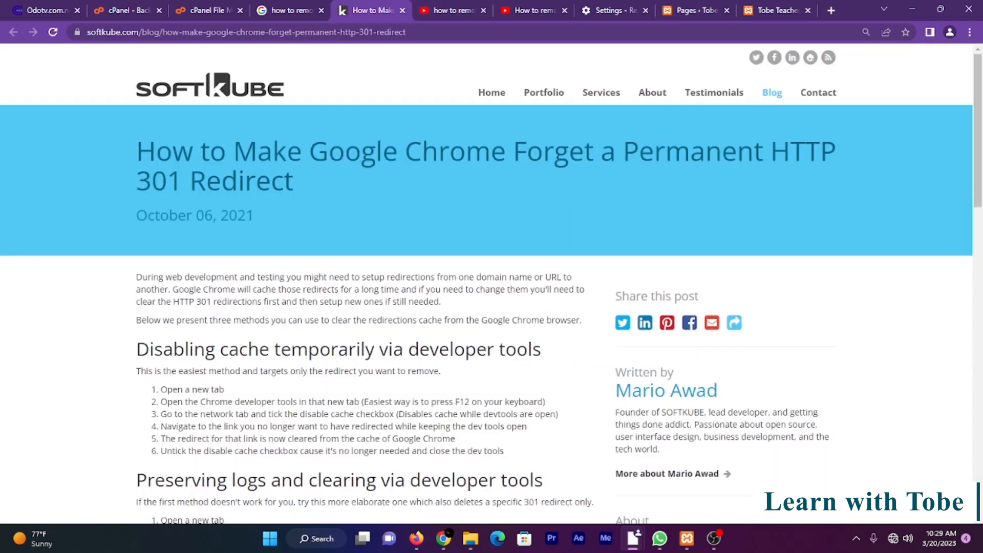
pyautogui.scroll(-3, 714, 92)
pyautogui.scroll(3, 714, 92)
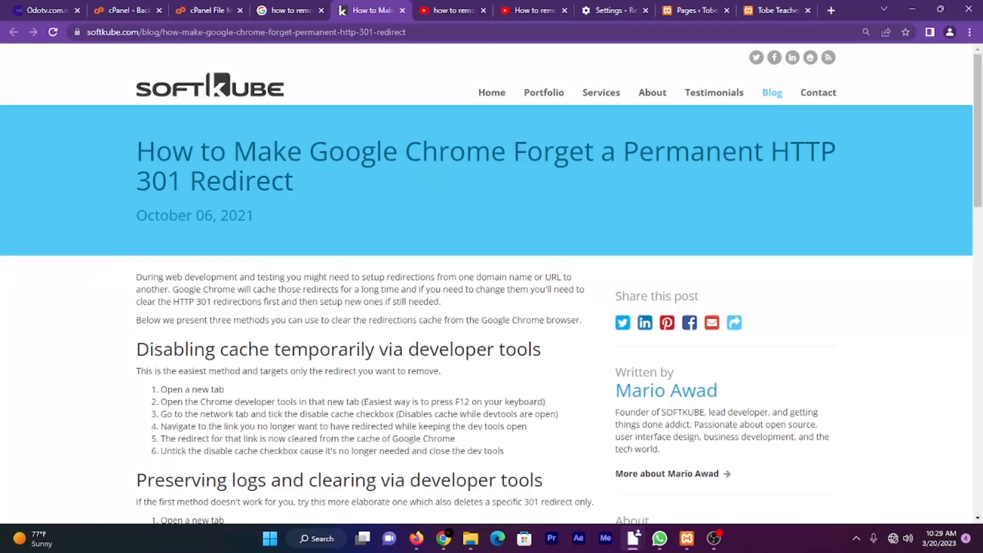
pyautogui.scroll(-4, 486, 283)
pyautogui.scroll(4, 486, 283)
pyautogui.scroll(-6, 486, 283)
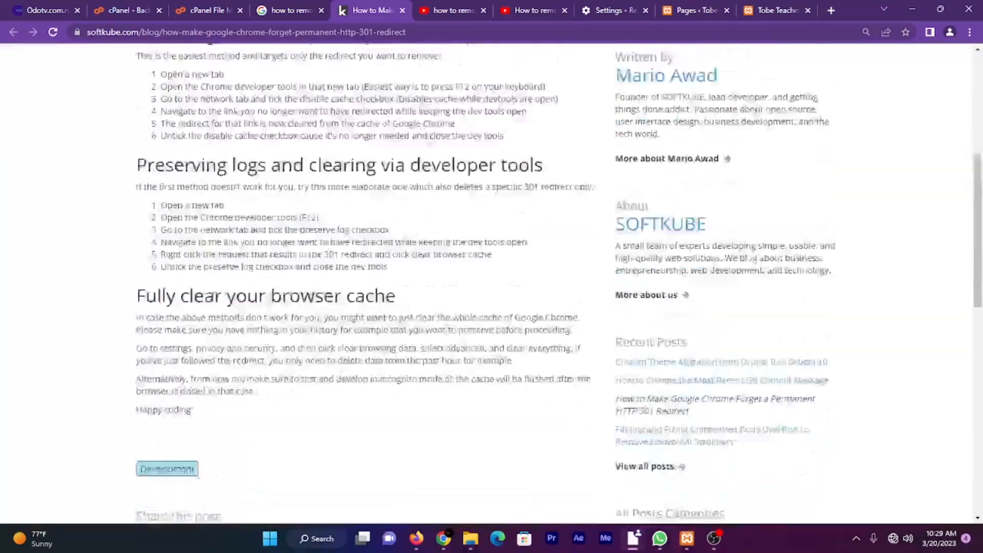
pyautogui.scroll(-3, 486, 283)
pyautogui.scroll(9, 486, 283)
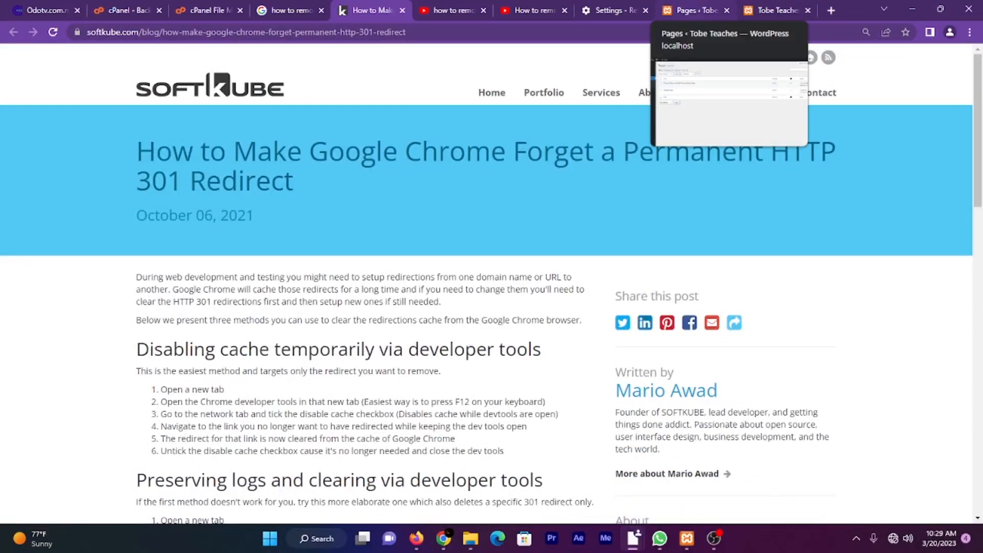
# - Create a new page titled Home from the WordPress Pages list and publish it
pyautogui.click(696, 10)
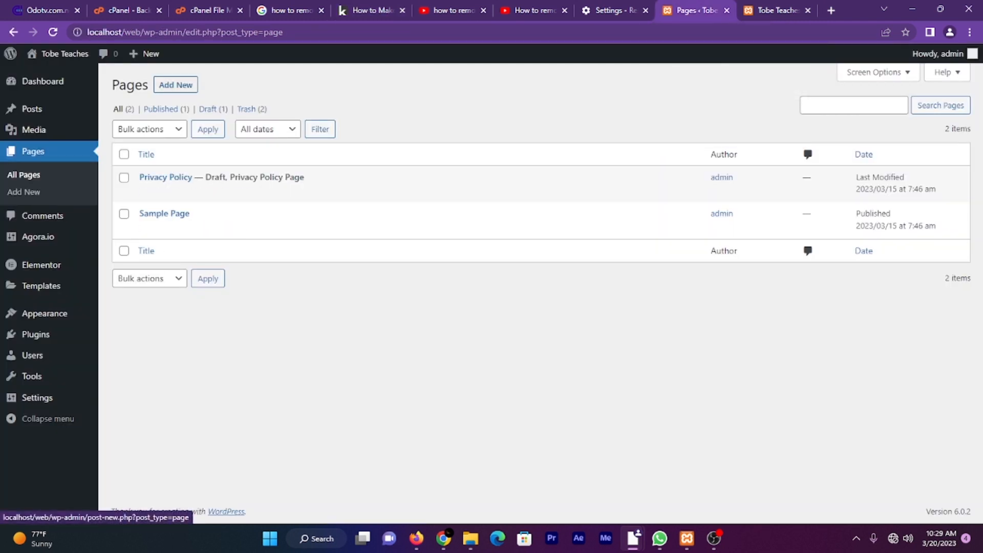
pyautogui.click(175, 84)
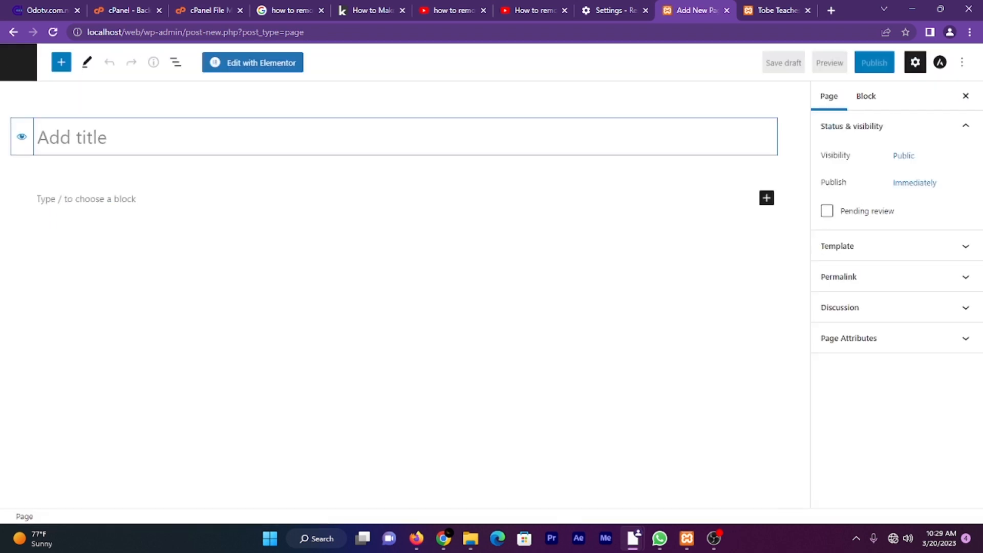
pyautogui.write('Home')
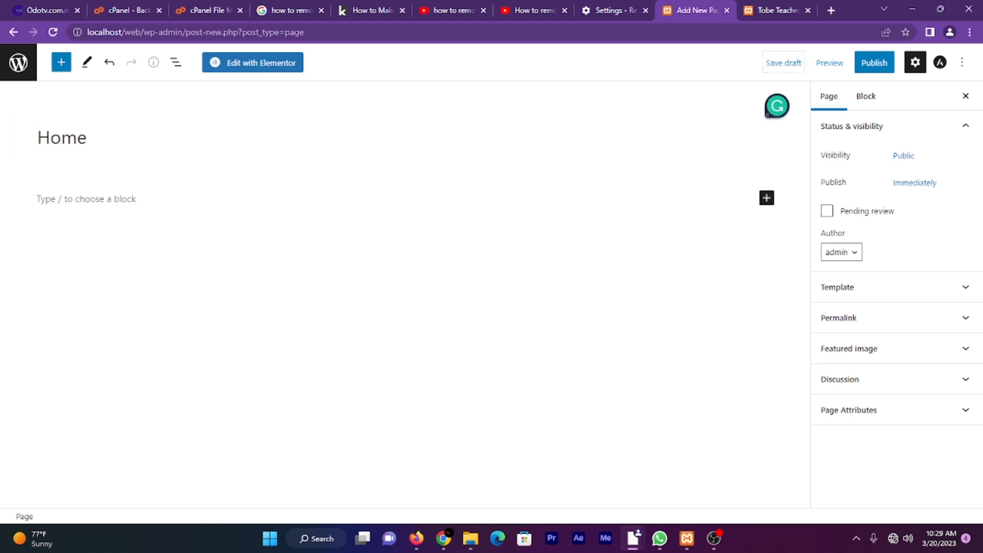
pyautogui.click(873, 63)
pyautogui.click(865, 63)
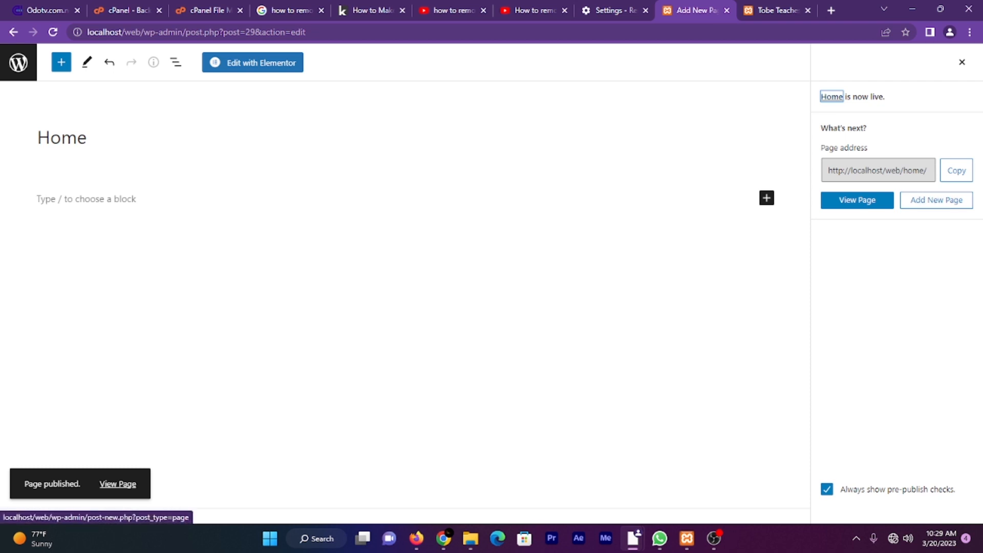
pyautogui.click(956, 170)
pyautogui.click(777, 11)
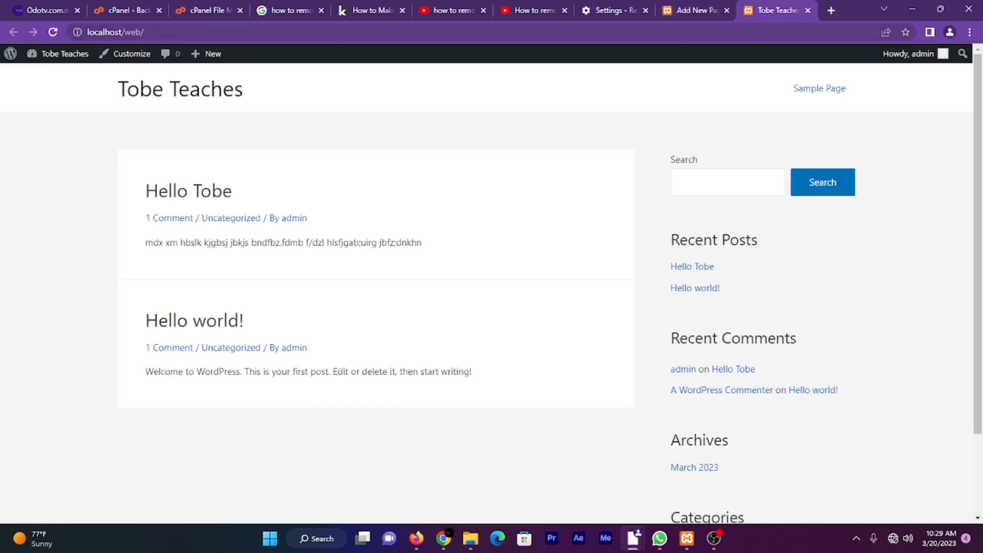
pyautogui.click(614, 32)
pyautogui.hotkey('ctrl', 'v')
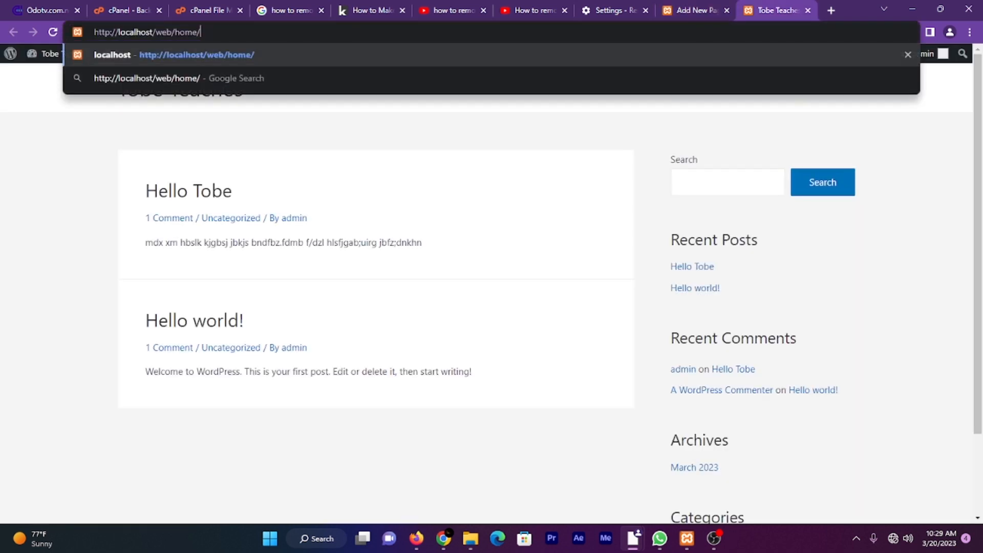
pyautogui.press('Return')
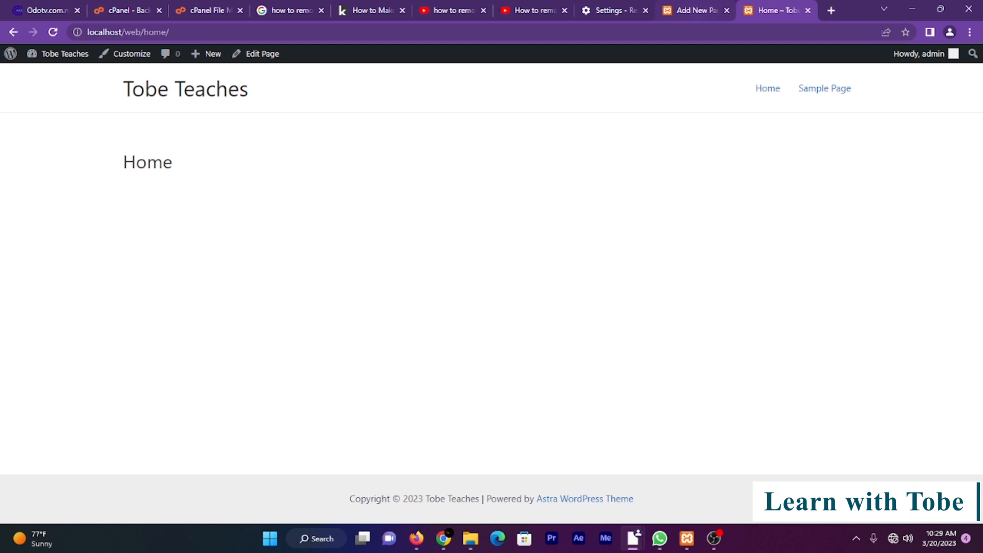
# - Open the Home page for editing with Elementor and close the Navigator
pyautogui.click(696, 11)
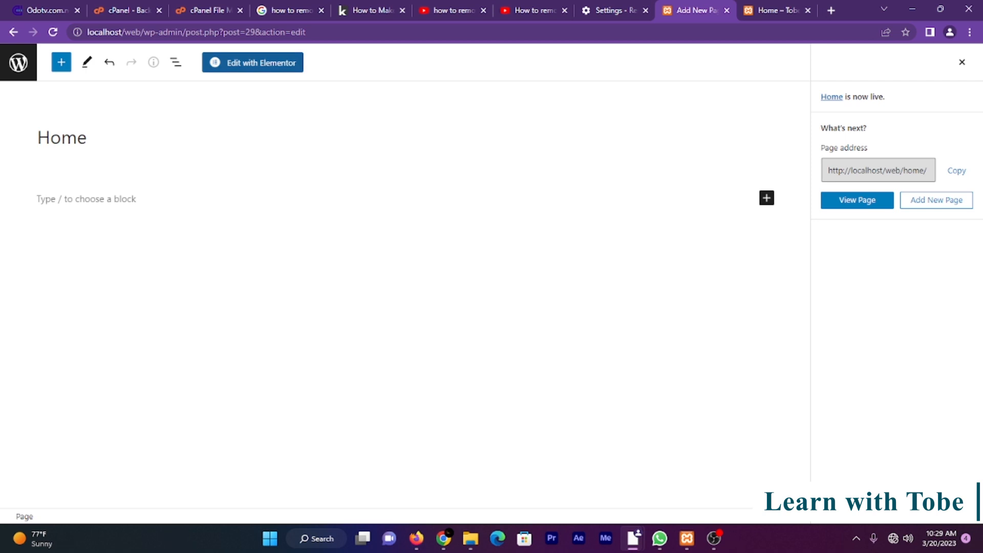
pyautogui.click(253, 63)
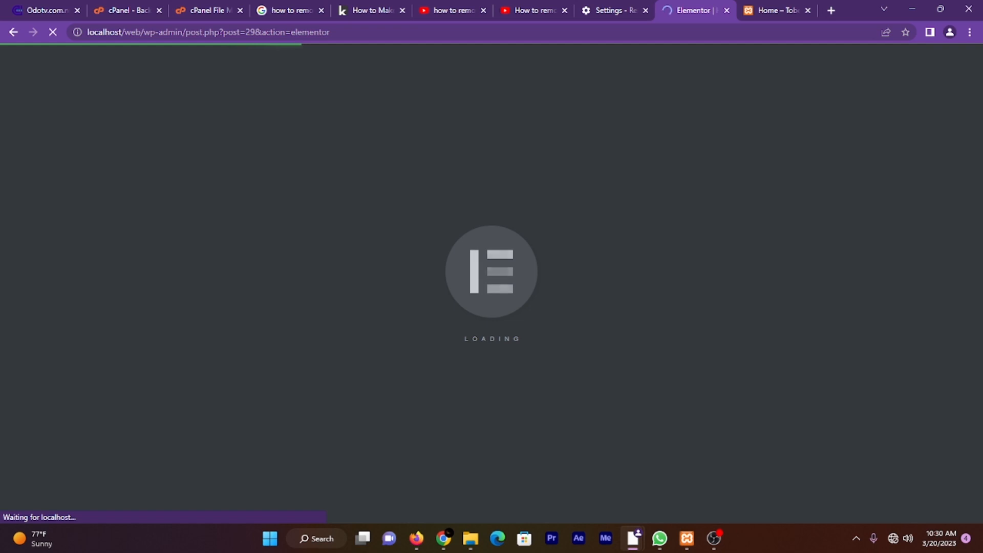
pyautogui.click(777, 10)
pyautogui.click(691, 10)
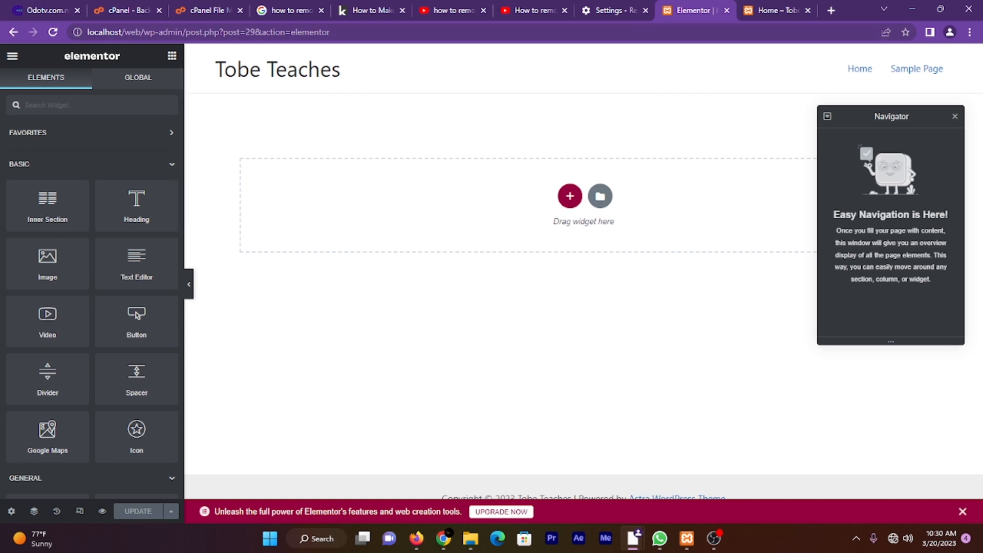
pyautogui.click(955, 116)
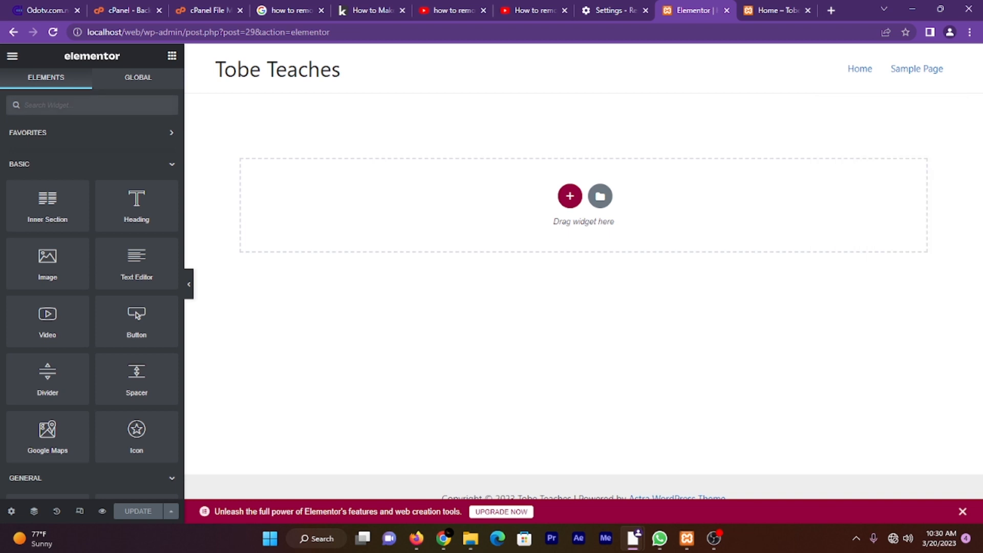
# - Look through Elementor's available widgets, from the Basic and General groups to the end of the list
pyautogui.scroll(-6, 47, 238)
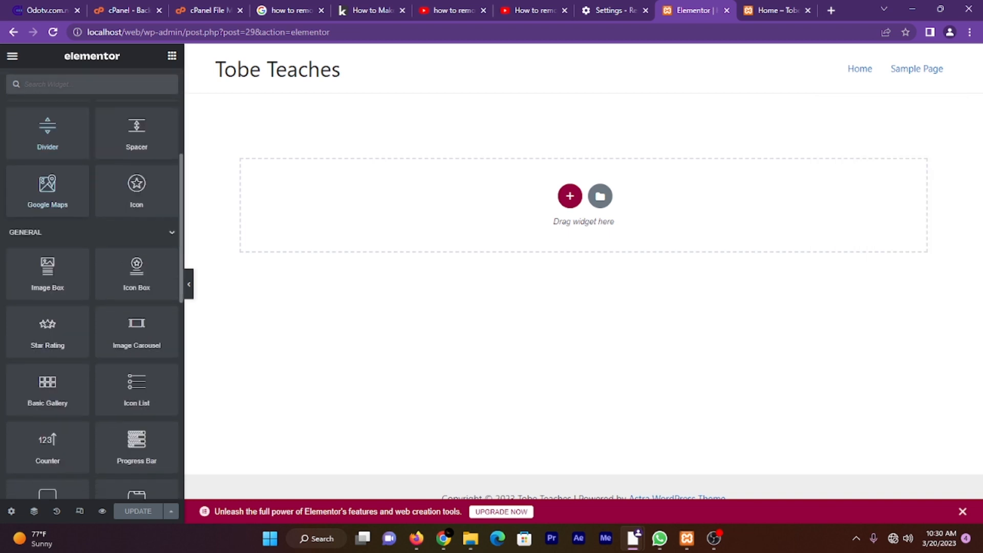
pyautogui.scroll(-10, 47, 286)
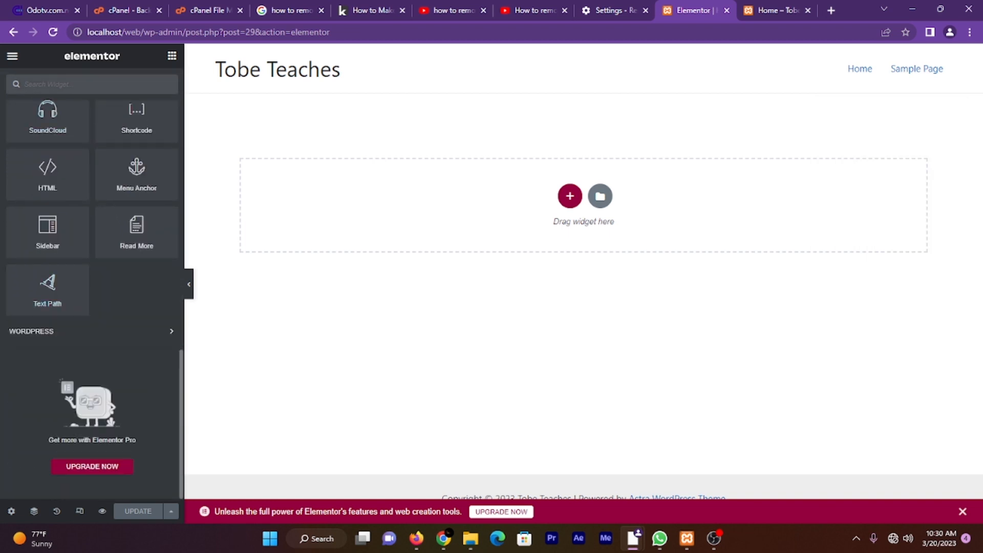
pyautogui.scroll(15, 136, 215)
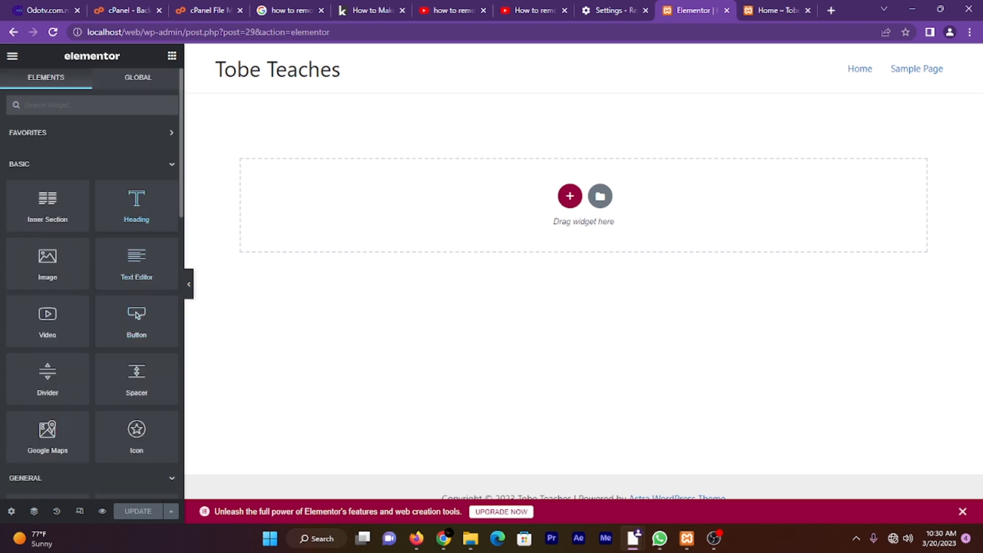
pyautogui.scroll(-5, 136, 205)
pyautogui.scroll(-3, 136, 205)
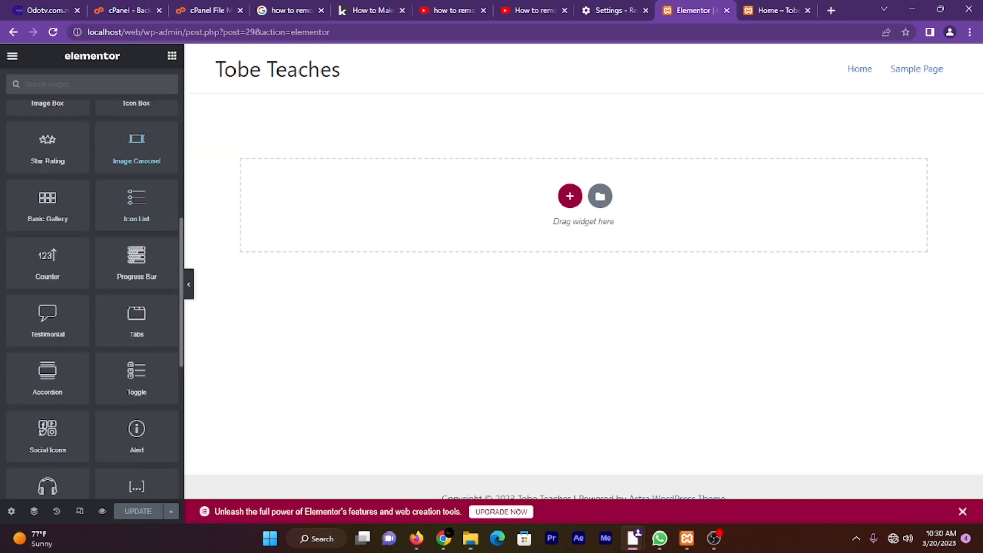
pyautogui.scroll(6, 136, 204)
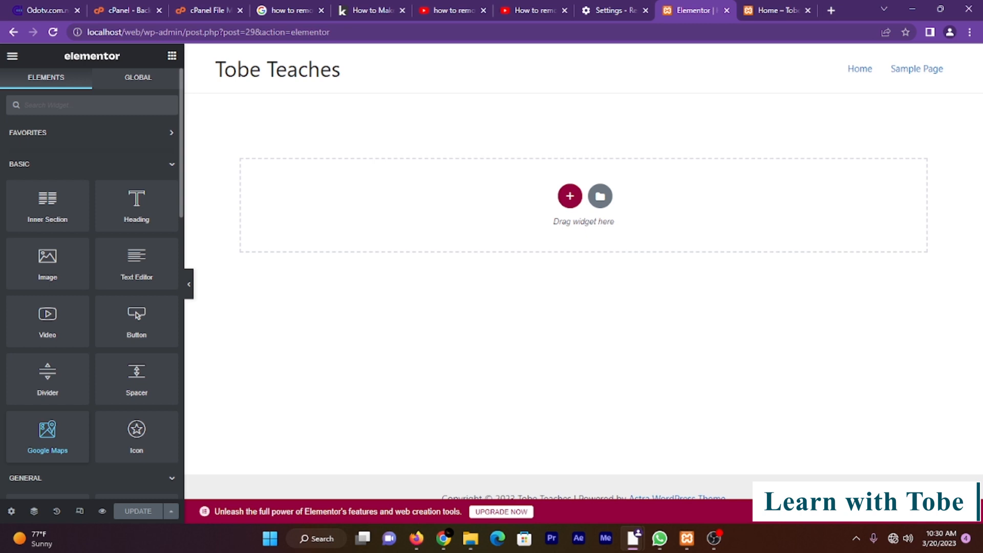
pyautogui.scroll(-5, 136, 277)
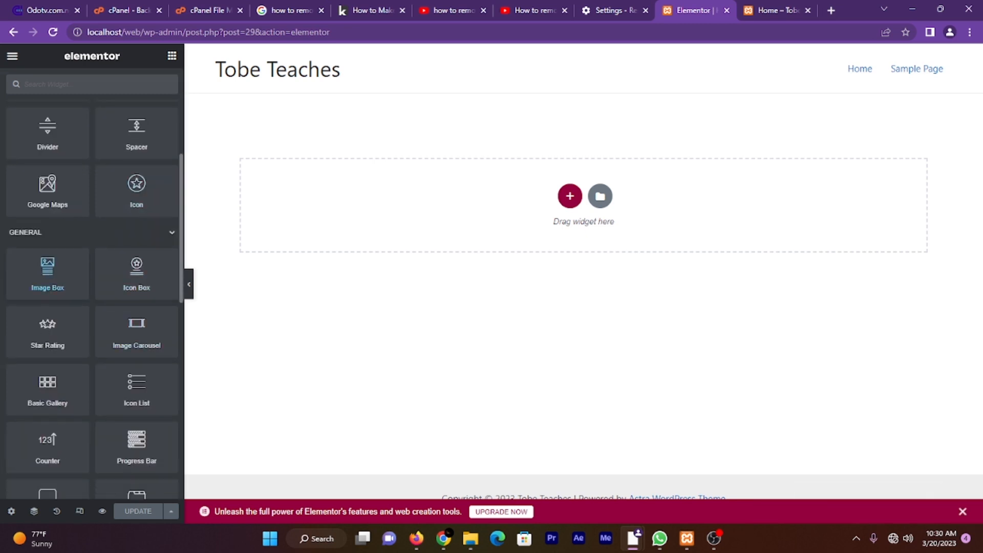
pyautogui.scroll(-1, 48, 381)
pyautogui.scroll(-7, 92, 297)
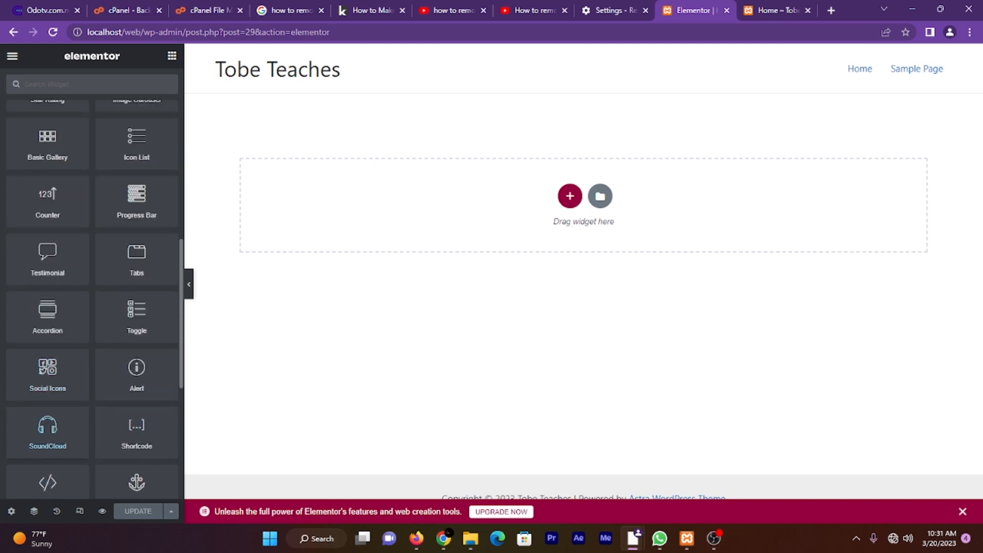
pyautogui.scroll(7, 92, 287)
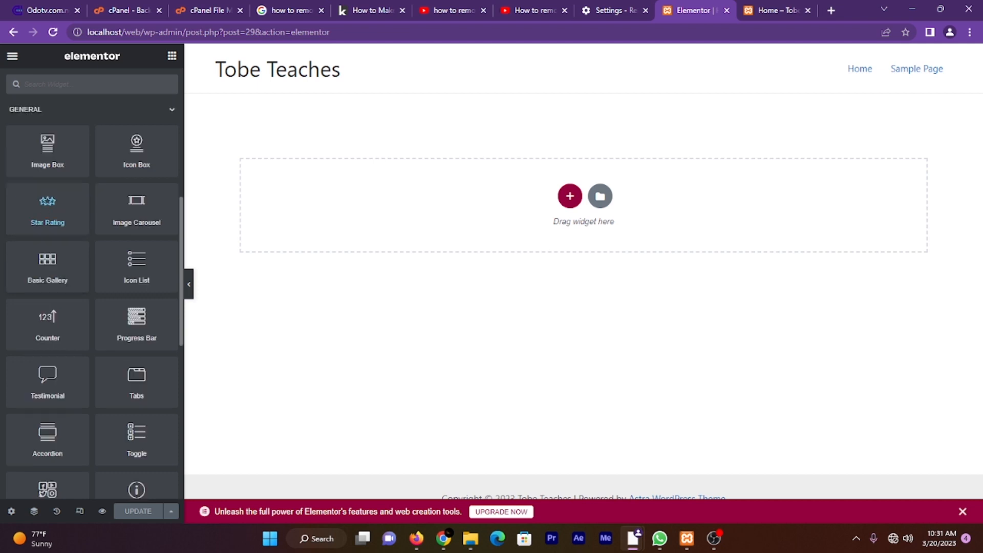
pyautogui.scroll(-5, 93, 286)
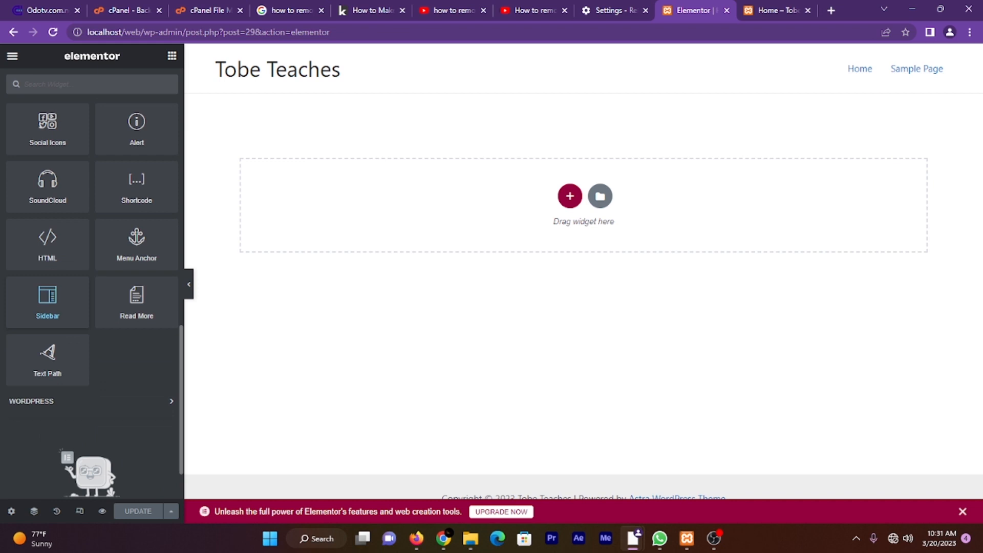
pyautogui.scroll(-1, 47, 302)
pyautogui.scroll(4, 137, 246)
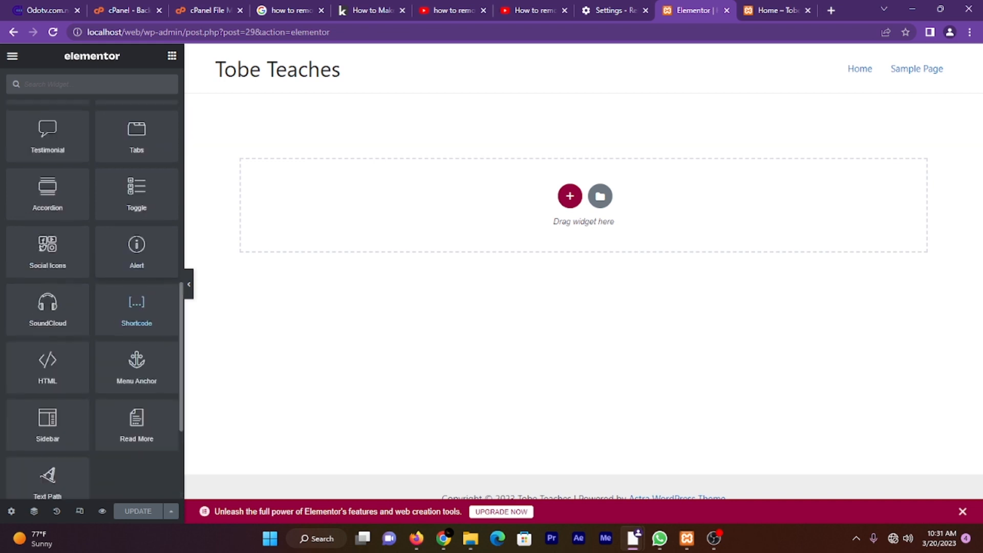
pyautogui.scroll(-4, 136, 245)
pyautogui.scroll(7, 136, 256)
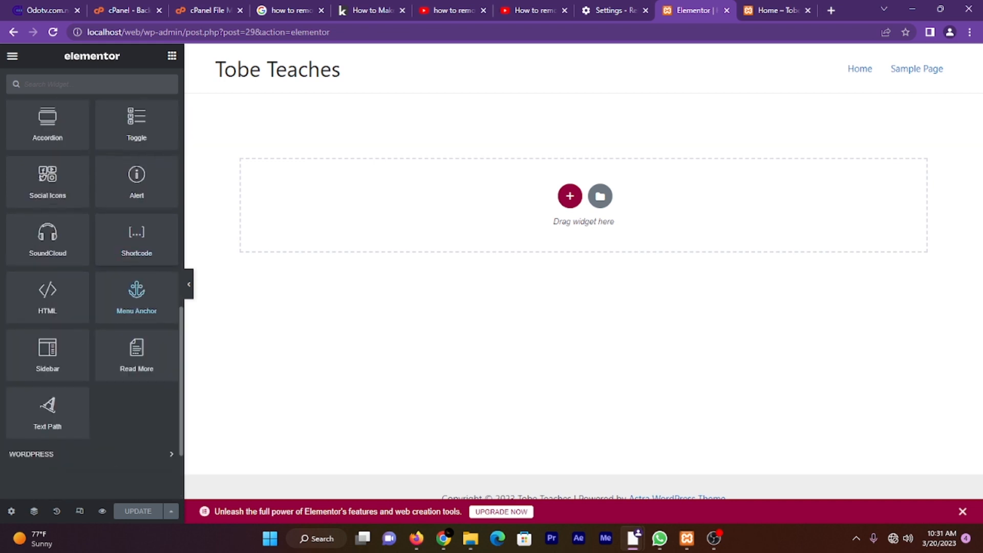
pyautogui.scroll(6, 136, 256)
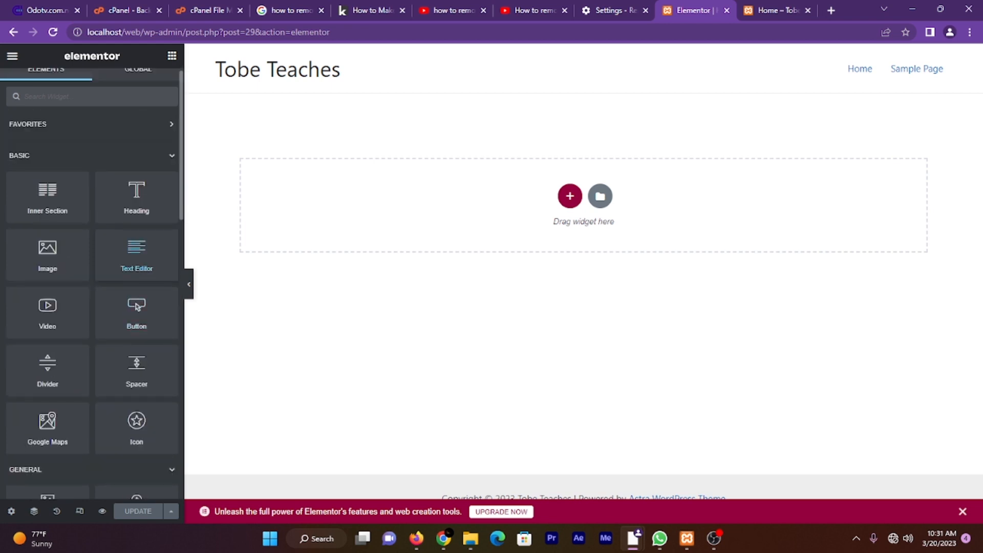
pyautogui.scroll(1, 136, 256)
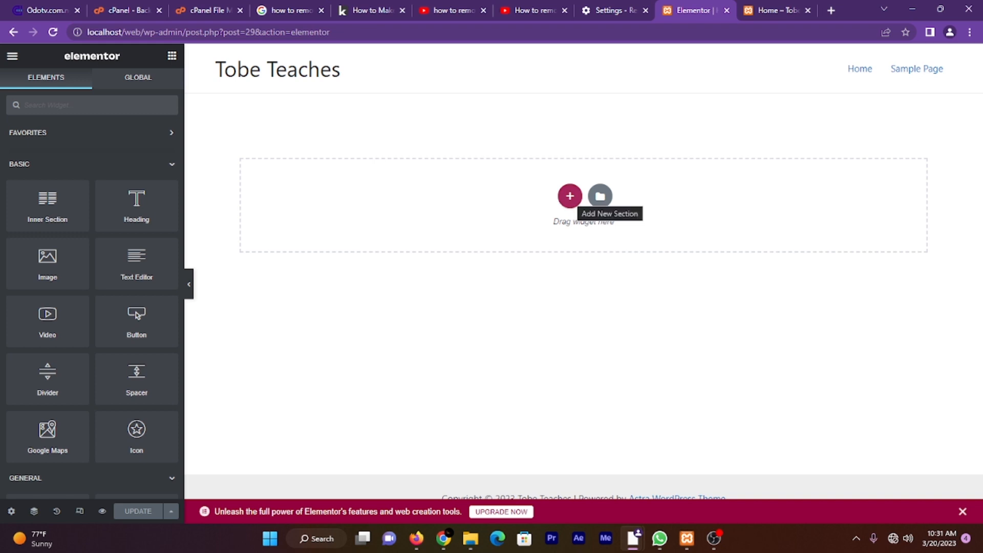
# - Add a new section with a single-column structure to the Home page
pyautogui.click(569, 195)
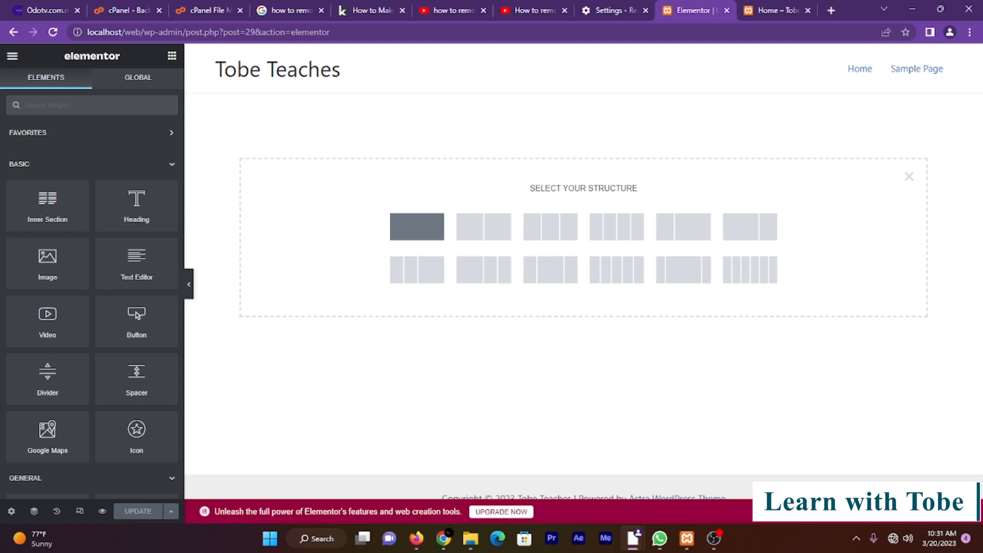
pyautogui.click(417, 226)
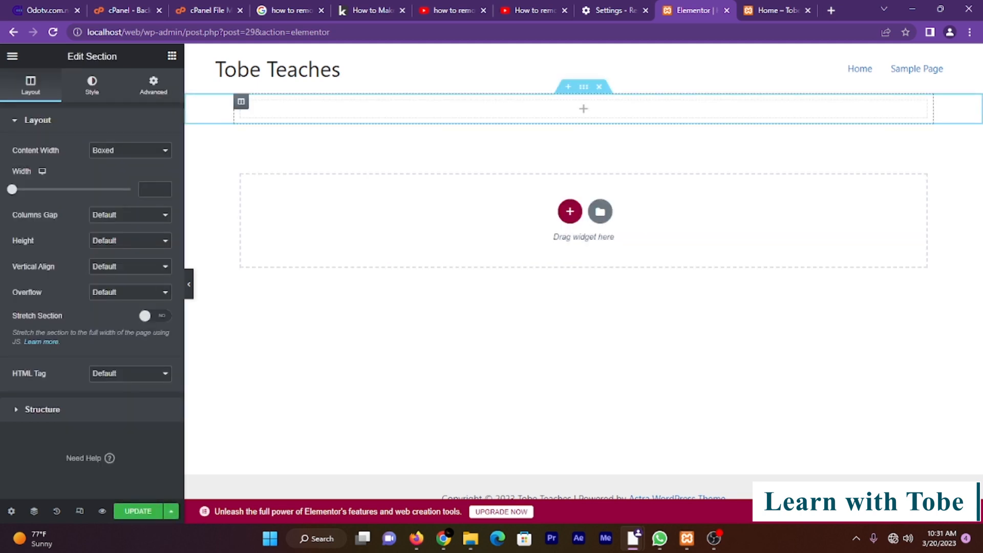
# - Insert an Inner Section into the new section and place a Heading widget in its first column
pyautogui.click(583, 109)
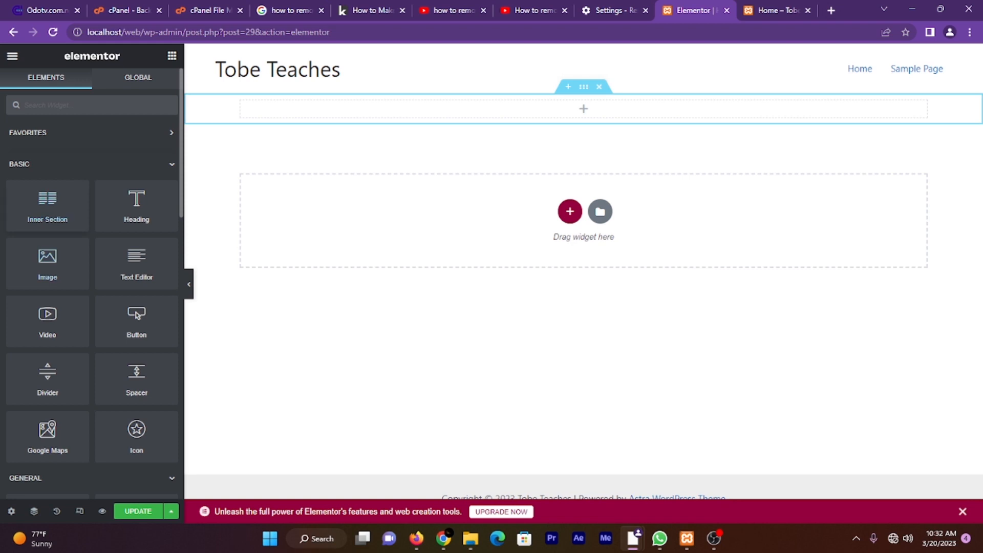
pyautogui.moveTo(47, 205); pyautogui.dragTo(568, 108)
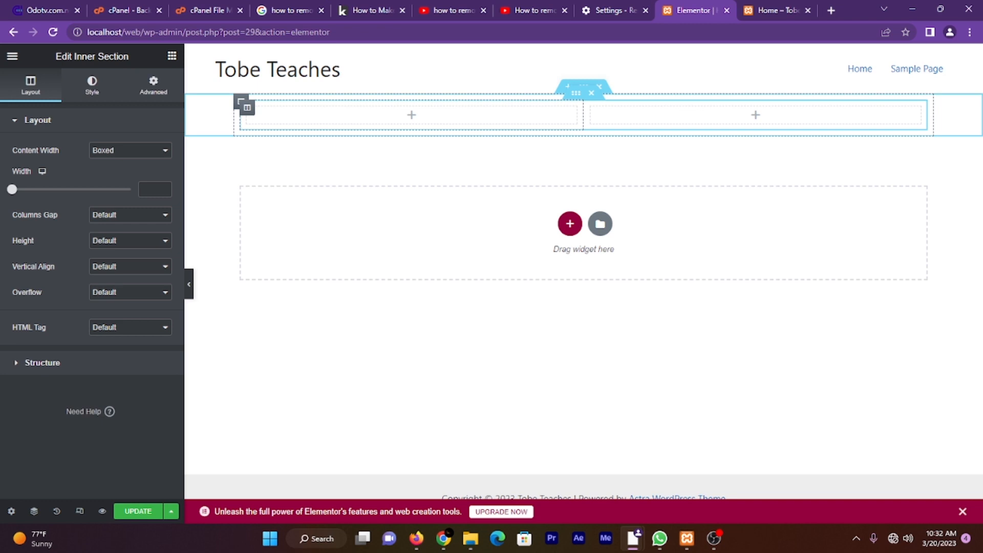
pyautogui.click(411, 115)
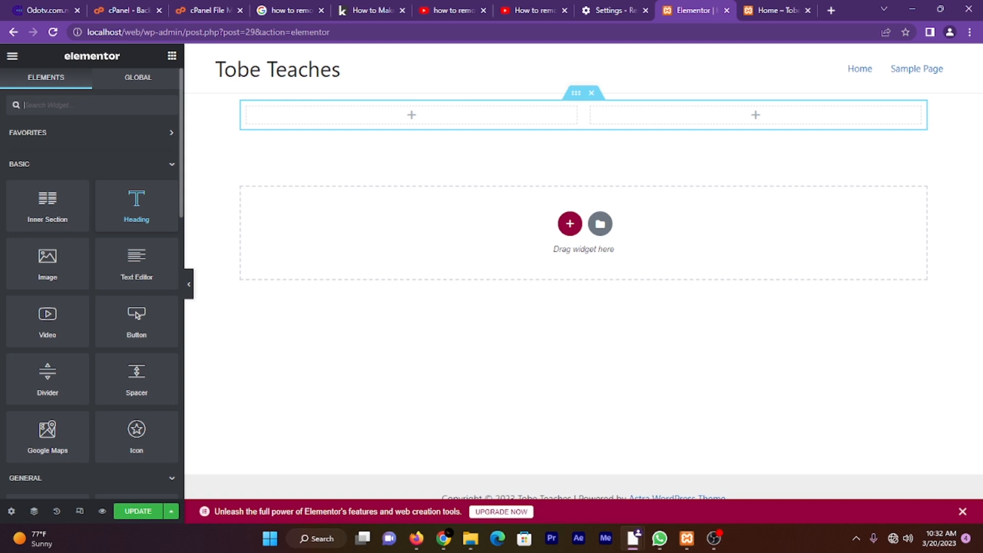
pyautogui.moveTo(136, 205); pyautogui.dragTo(386, 118)
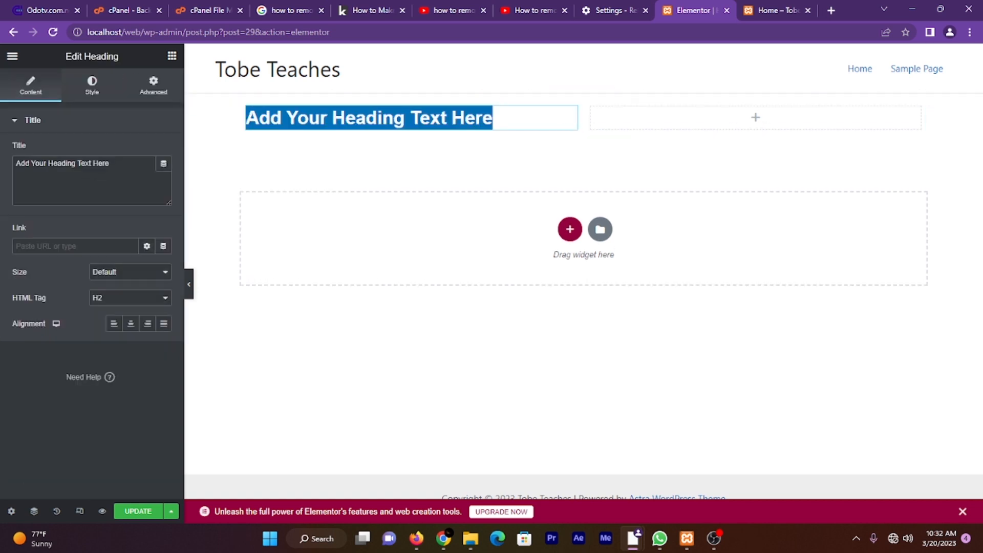
# - Replace the heading's placeholder title with "Learn With Tobe"
pyautogui.click(109, 164)
pyautogui.moveTo(109, 164); pyautogui.dragTo(15, 164)
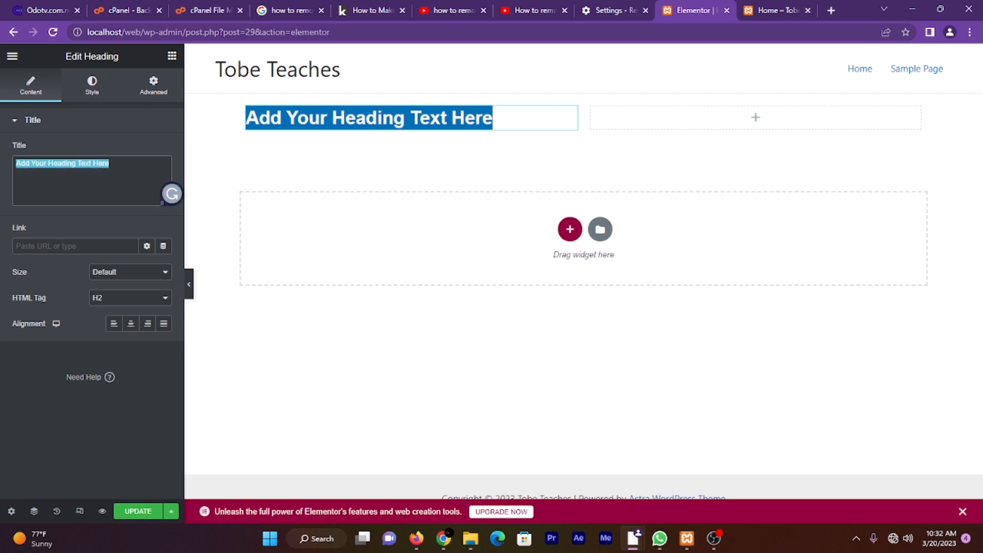
pyautogui.write('Le')
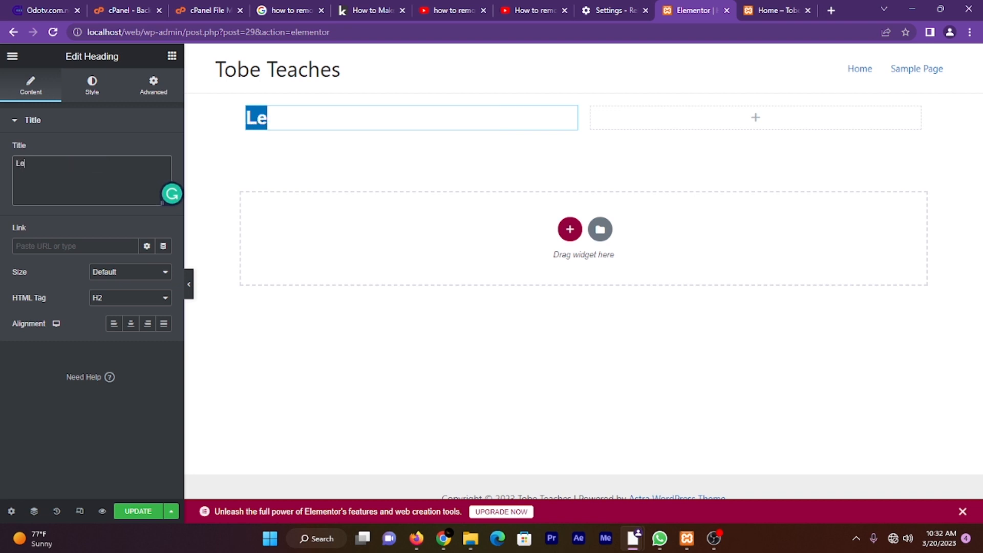
pyautogui.write('arnt')
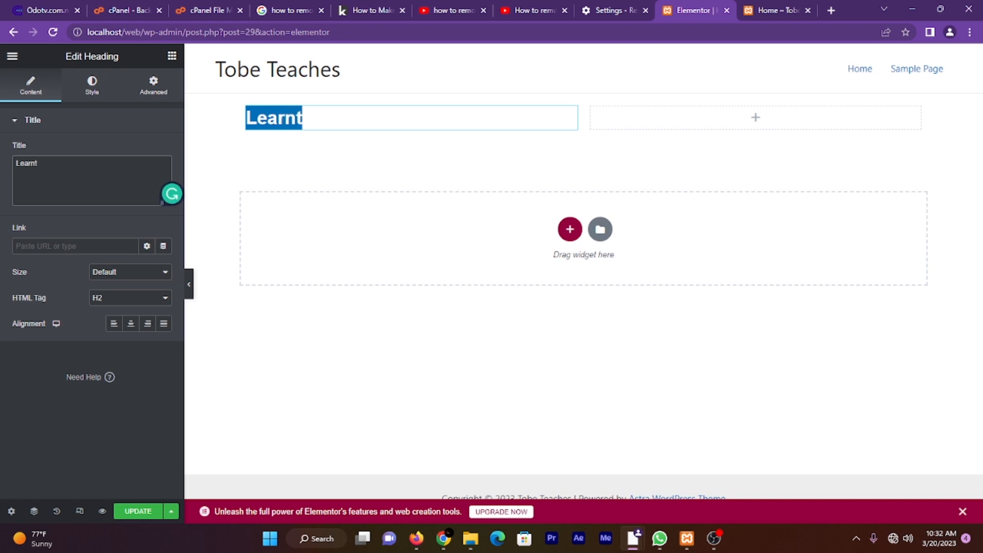
pyautogui.press('BackSpace')
pyautogui.write('WITH ')
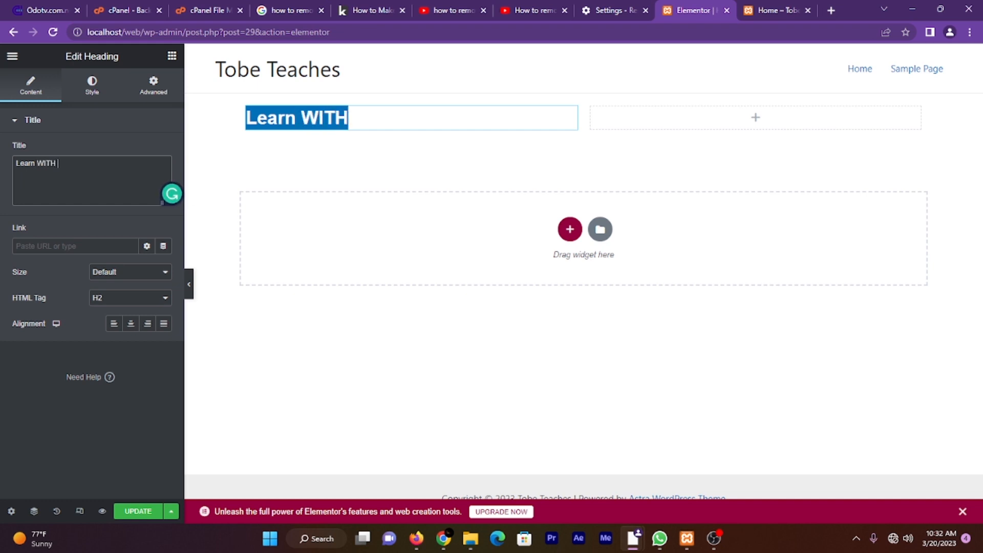
pyautogui.write('t')
pyautogui.press('BackSpace')
pyautogui.press('BackSpace')
pyautogui.press('BackSpace')
pyautogui.press('BackSpace')
pyautogui.press('BackSpace')
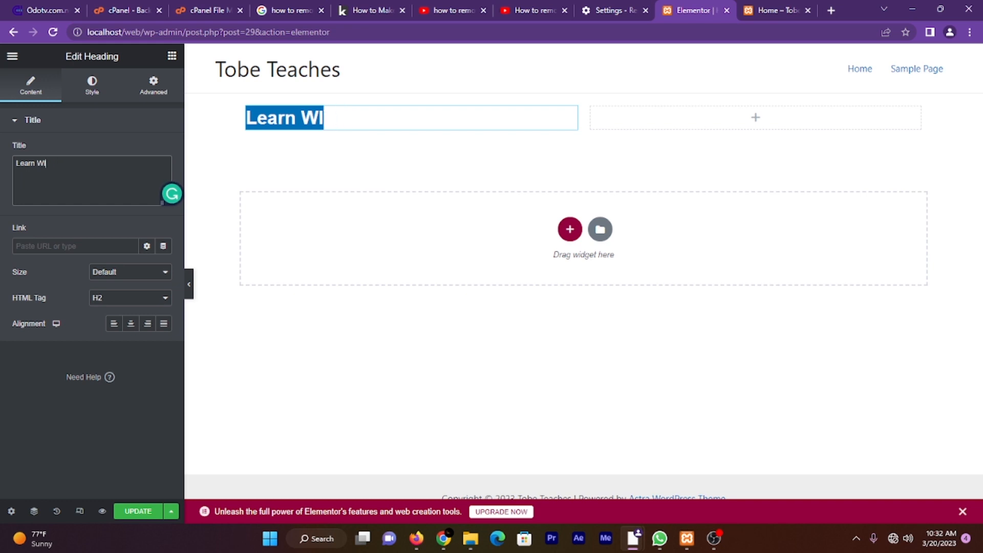
pyautogui.write('ith Tob')
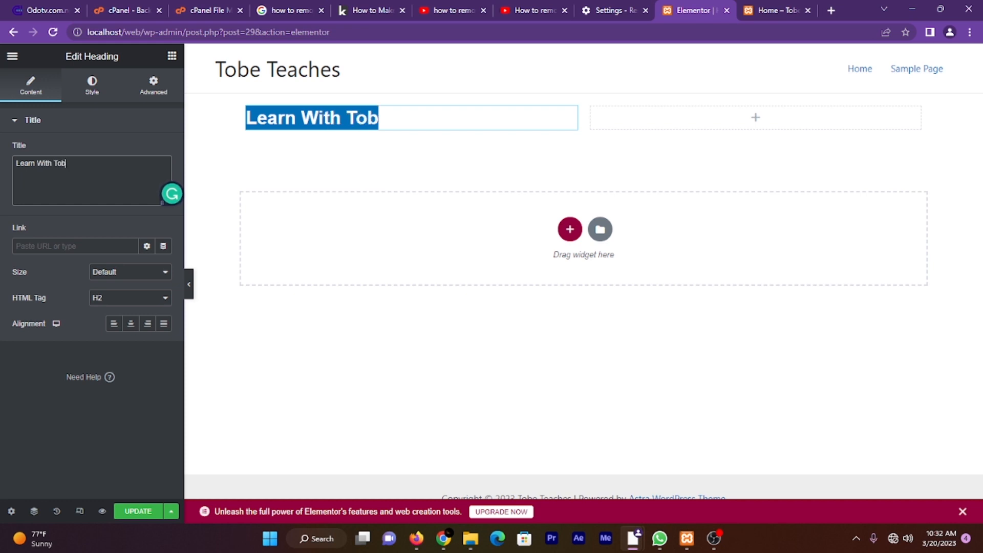
pyautogui.write('e')
pyautogui.click(153, 86)
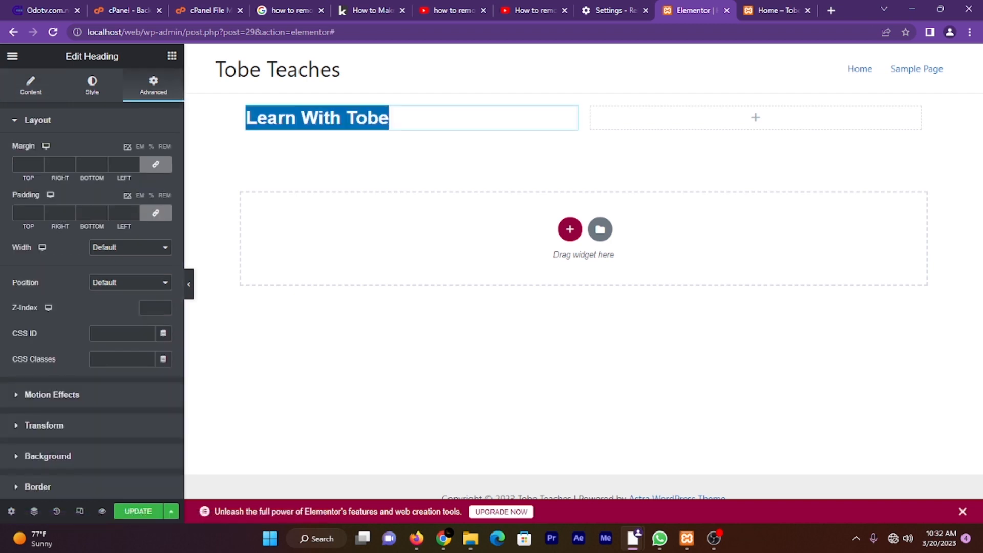
# - Add a Text Editor widget below the heading and replace its placeholder text with "Its beautiful learning with me."
pyautogui.click(172, 55)
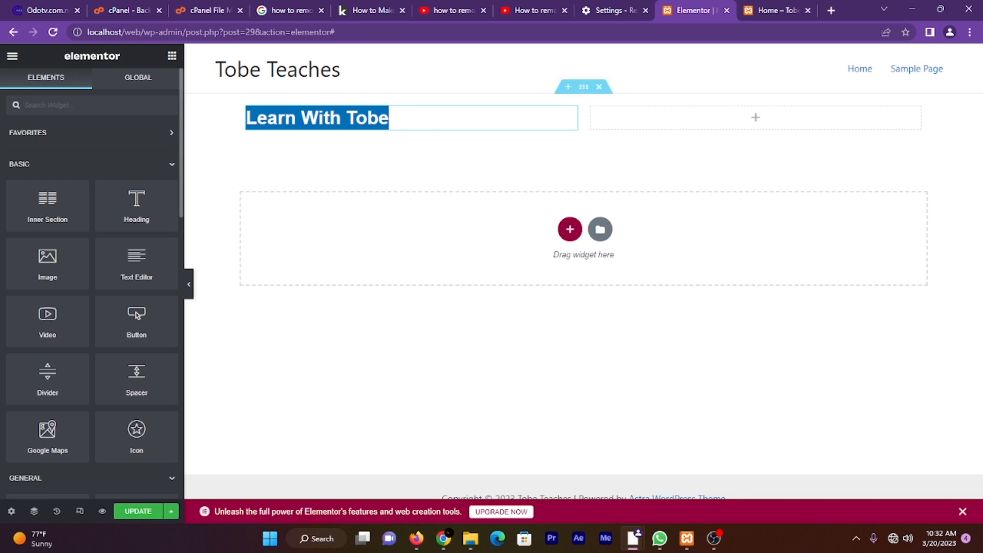
pyautogui.click(390, 118)
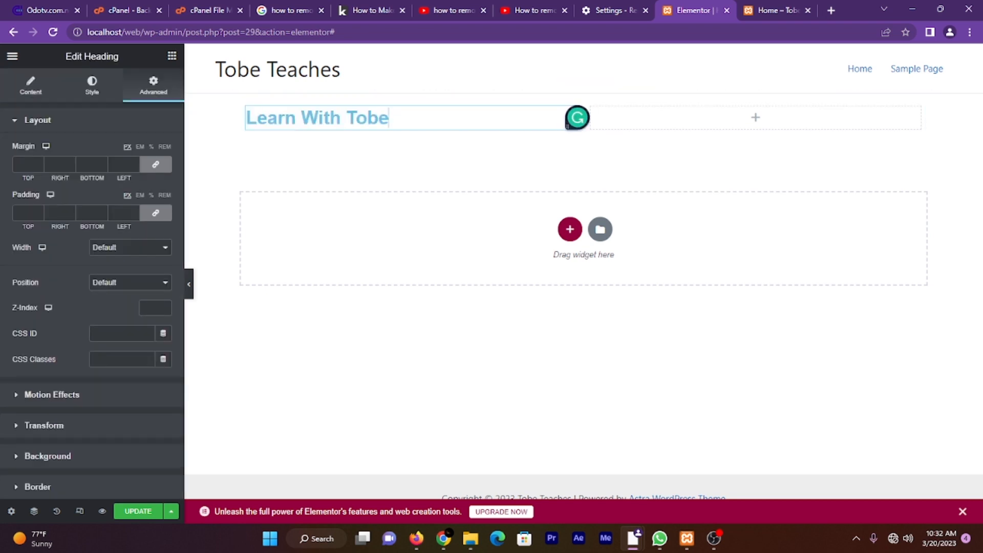
pyautogui.click(172, 55)
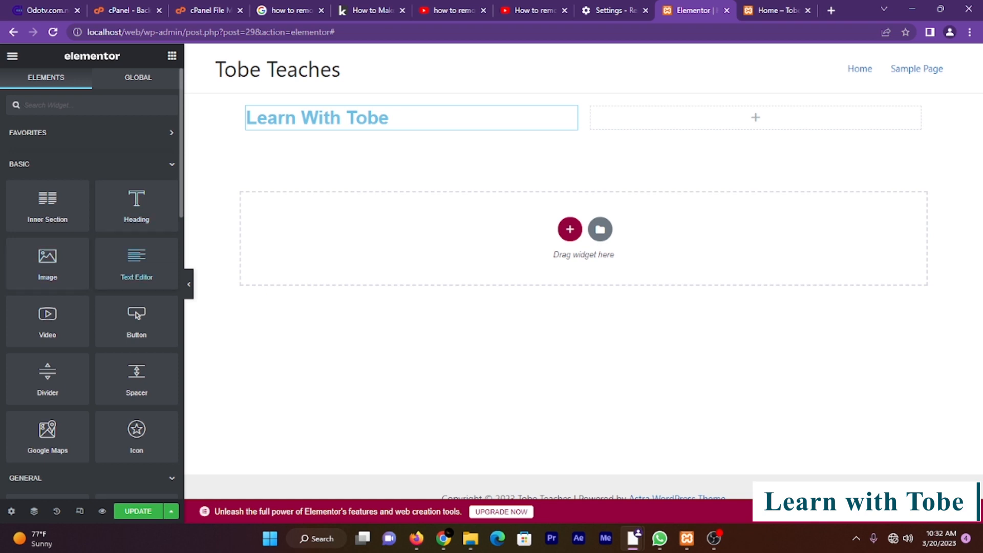
pyautogui.moveTo(137, 261); pyautogui.dragTo(287, 132)
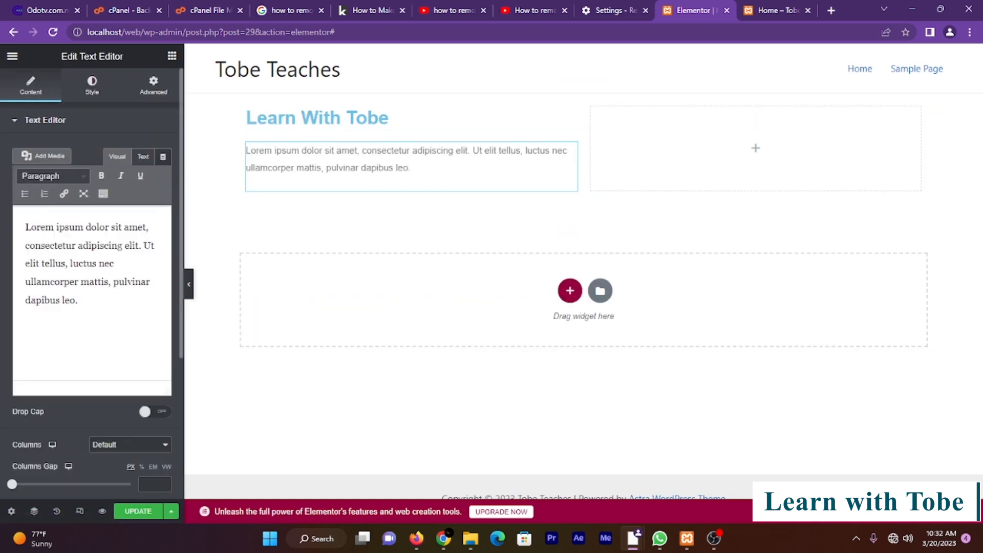
pyautogui.hotkey('ctrl', 'a')
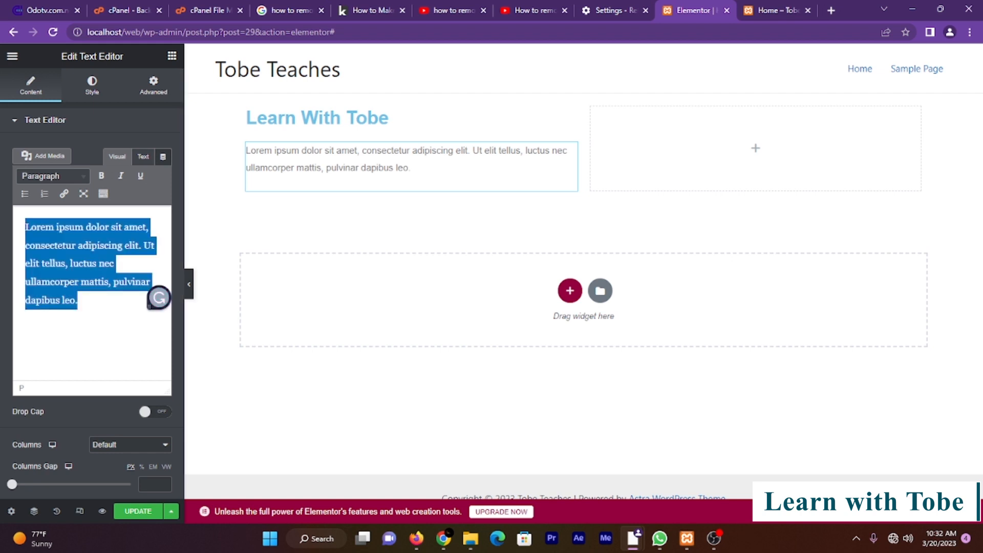
pyautogui.write('Its ')
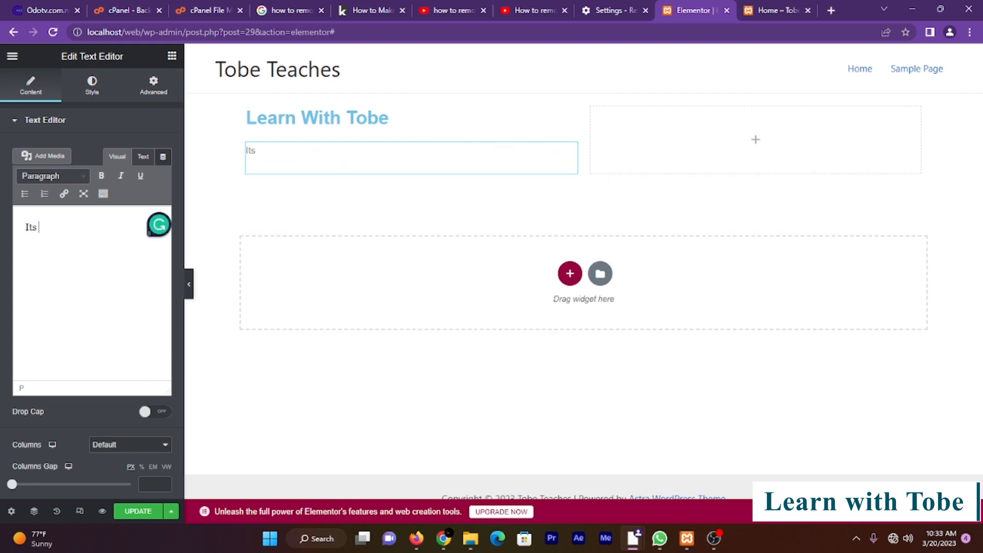
pyautogui.write('beautiful lear')
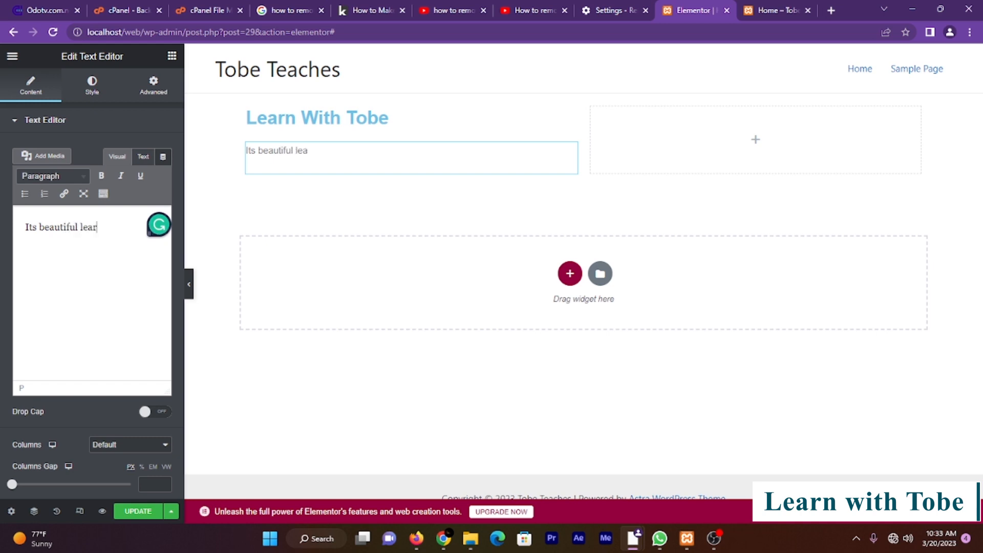
pyautogui.write('ning wit')
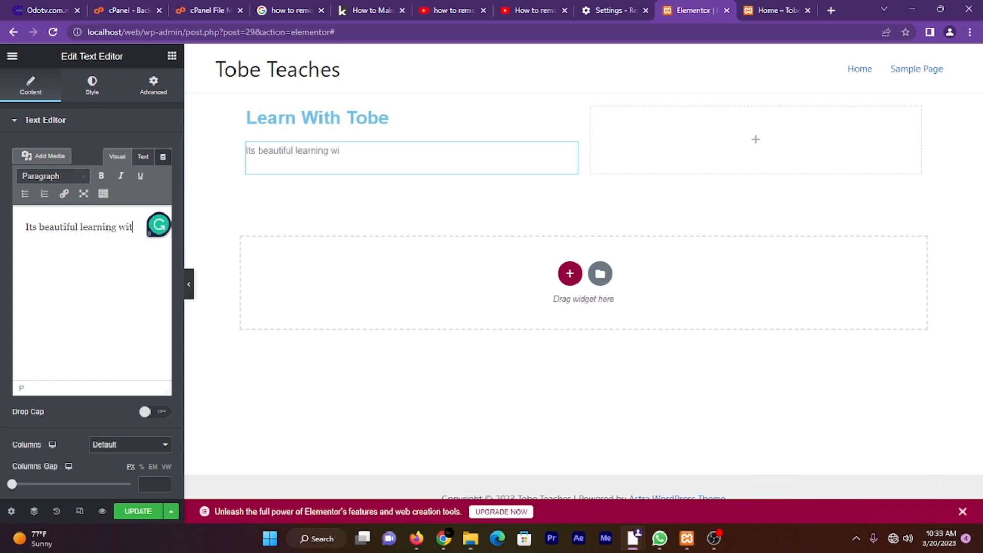
pyautogui.write('h me.')
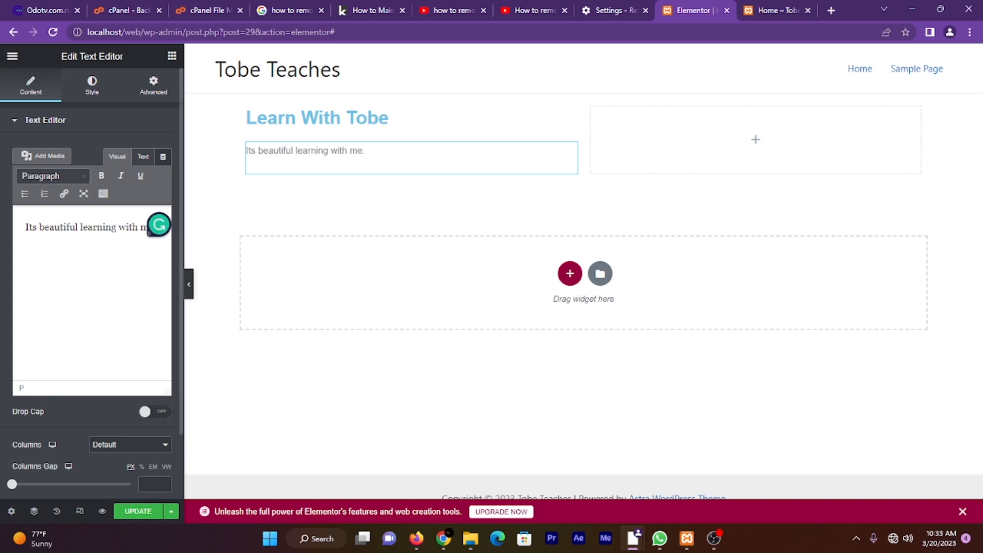
# - Add a Button widget below the text and set its label to "Learn More", keeping # as its link
pyautogui.click(172, 55)
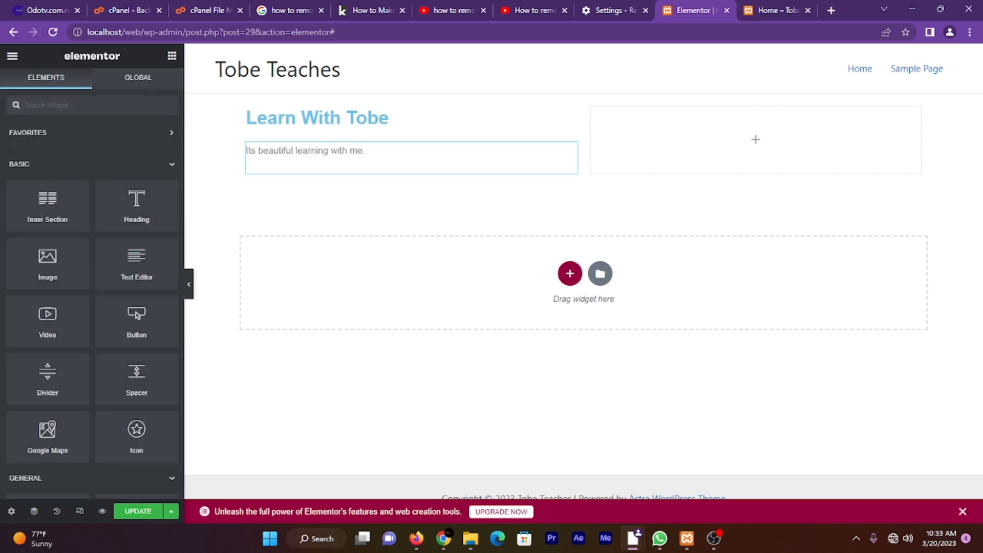
pyautogui.moveTo(137, 318); pyautogui.dragTo(278, 164)
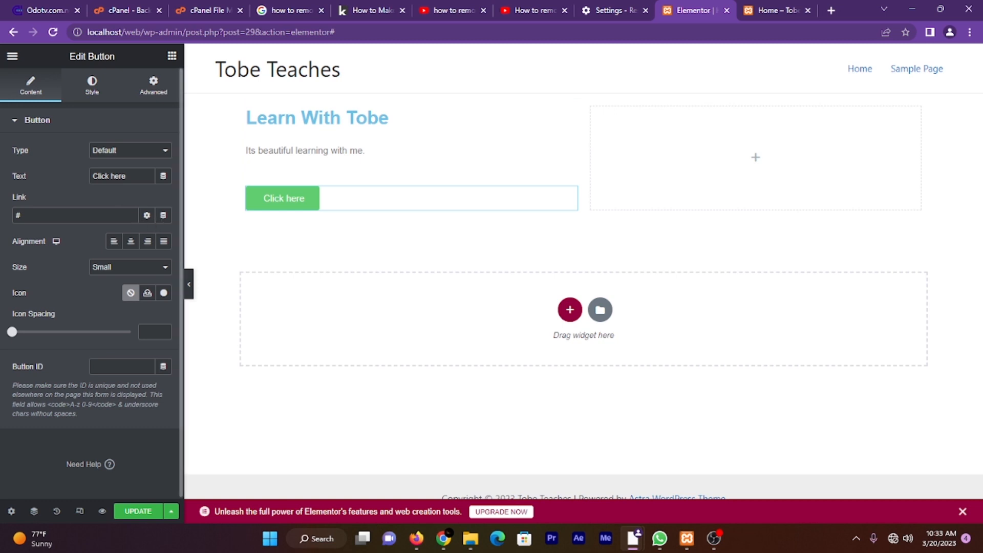
pyautogui.tripleClick(114, 176)
pyautogui.write('Learn')
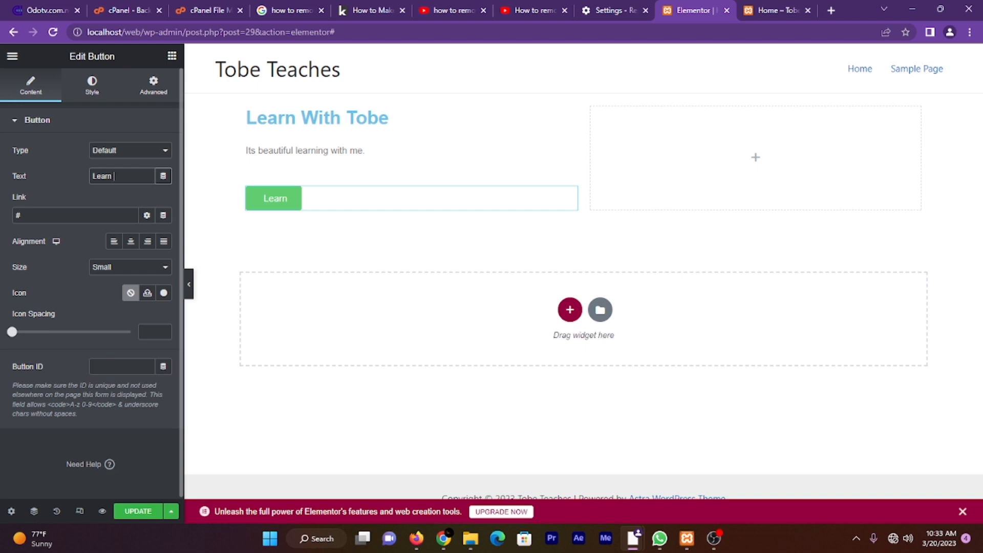
pyautogui.write(' More')
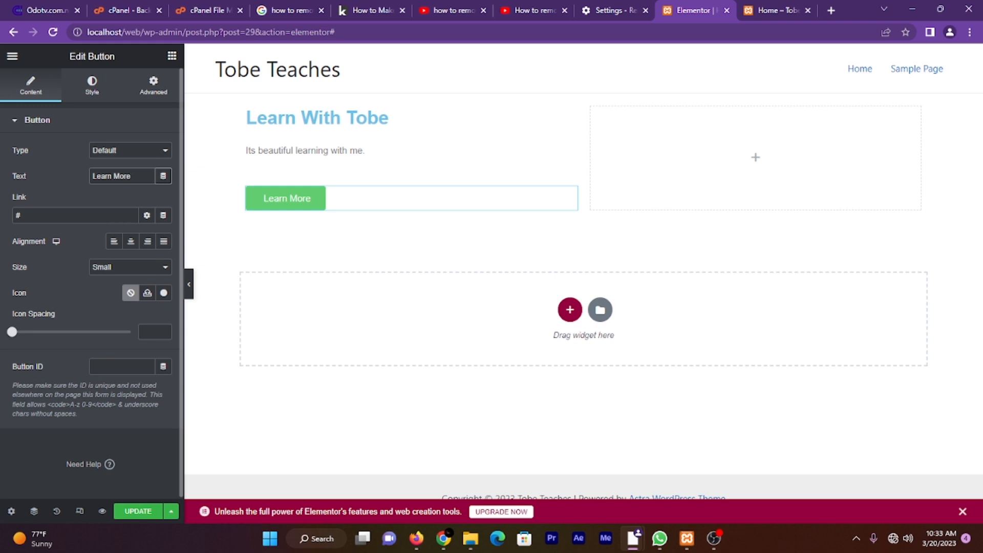
pyautogui.doubleClick(31, 216)
pyautogui.click(31, 215)
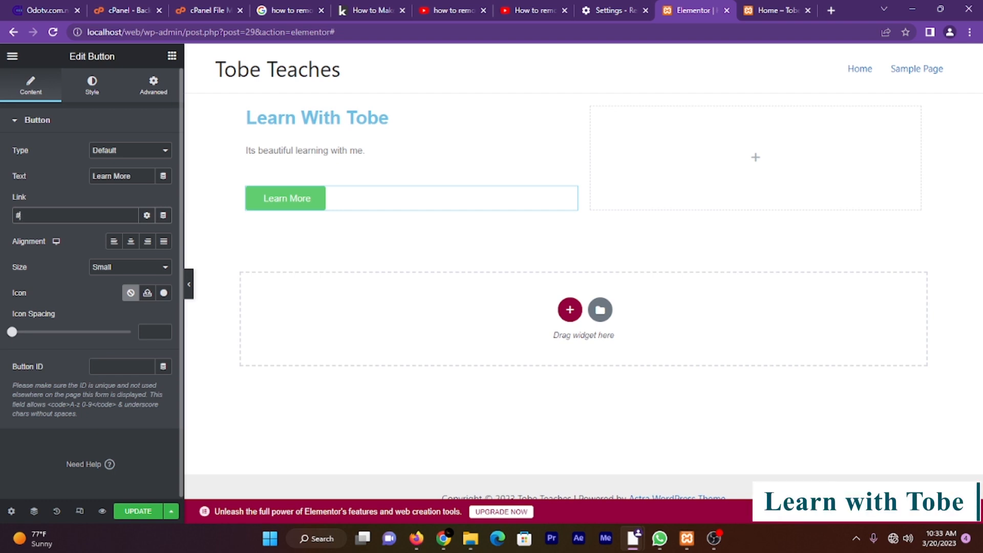
# - Update the Home page and reload its public version in the other browser tab
pyautogui.click(138, 511)
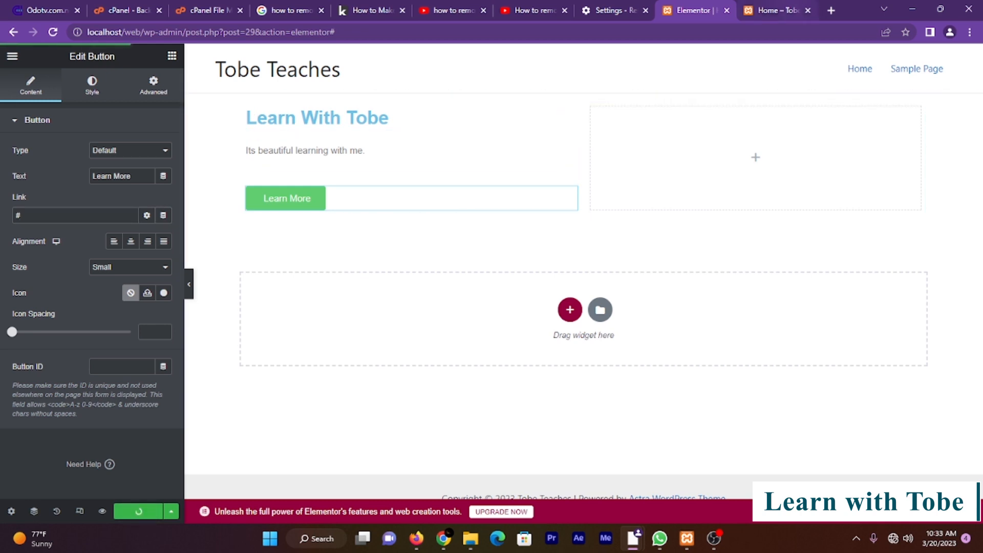
pyautogui.click(778, 10)
pyautogui.click(52, 32)
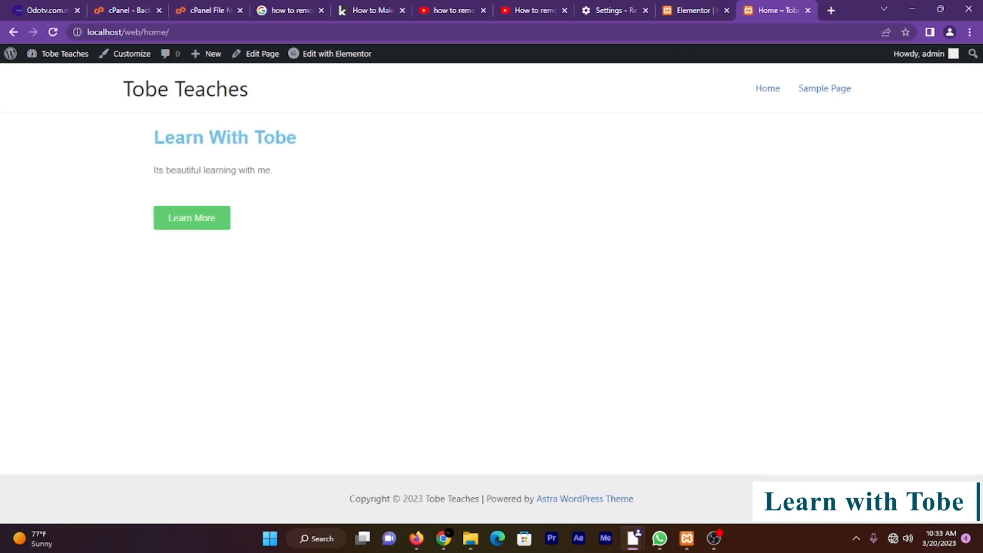
# - Return to the Elementor editor and add an Image widget to the empty second column of the inner section
pyautogui.hotkey('ctrl', 'shift', 'Tab')
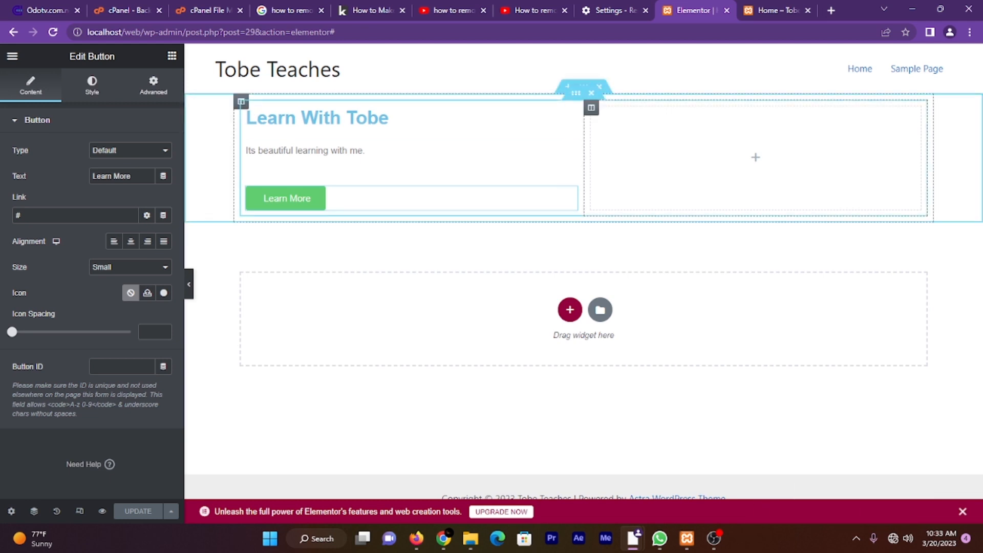
pyautogui.click(755, 157)
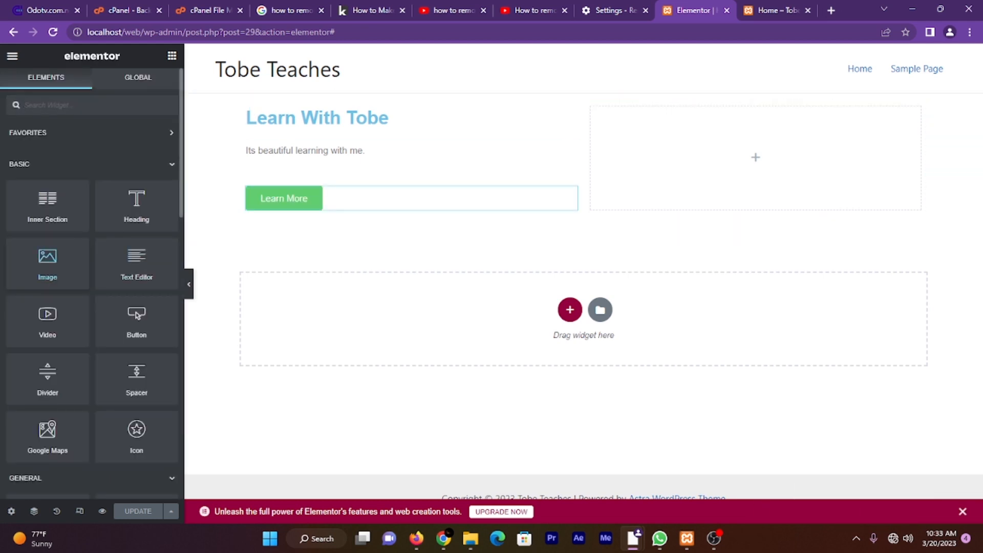
pyautogui.moveTo(47, 261); pyautogui.dragTo(791, 153)
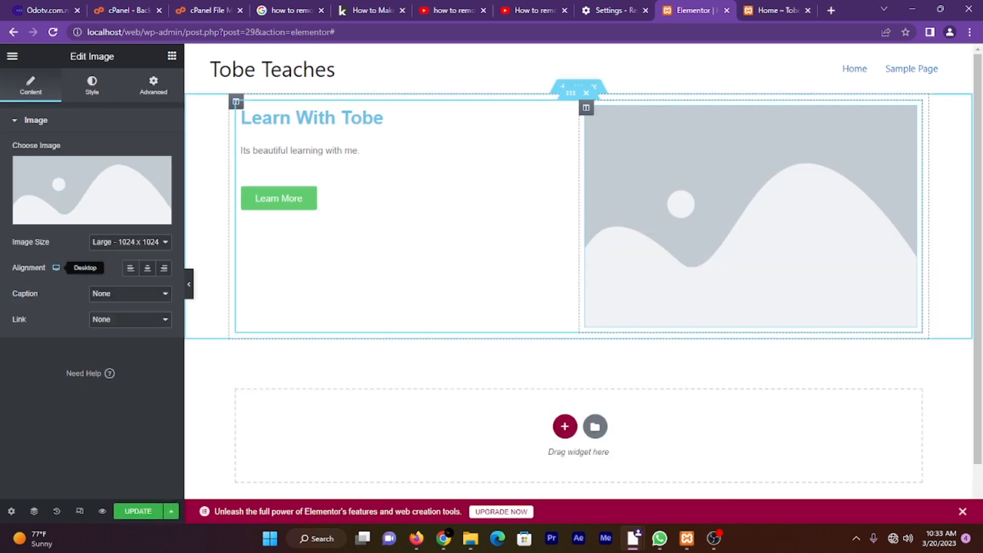
# - Upload pexels-ketut-subiyanto-4473784-removebg-preview.png from Downloads, insert it into the Image widget, and update the page
pyautogui.click(92, 195)
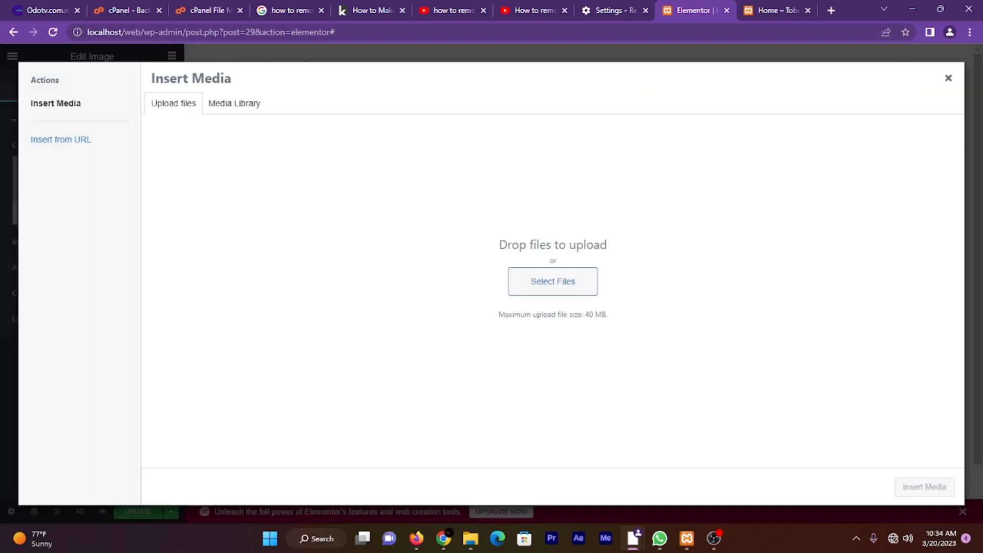
pyautogui.click(552, 281)
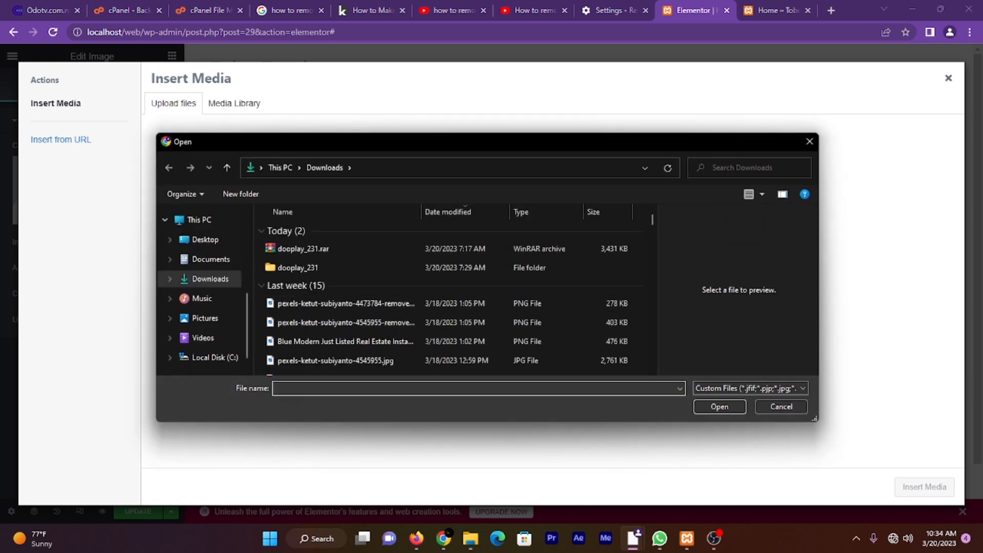
pyautogui.click(346, 303)
pyautogui.click(719, 406)
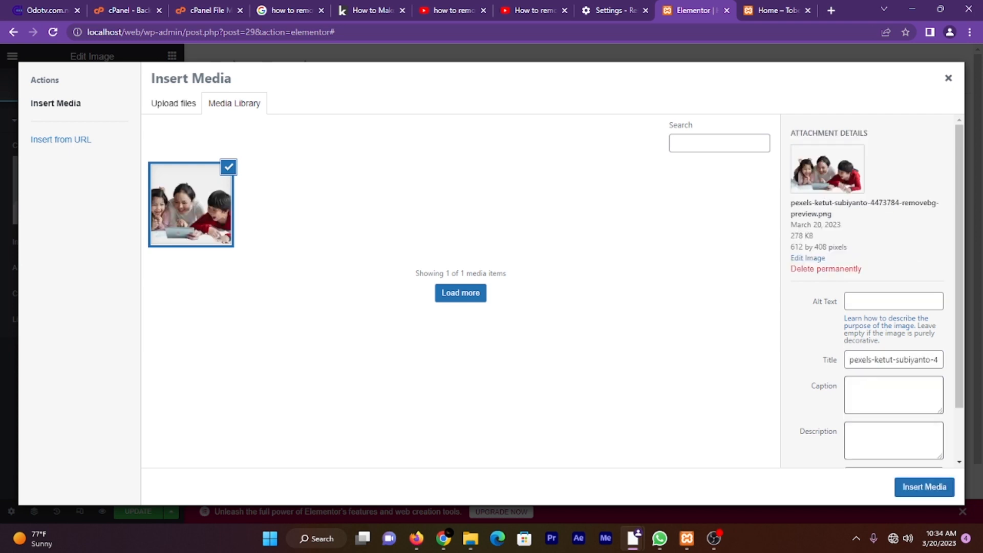
pyautogui.click(923, 487)
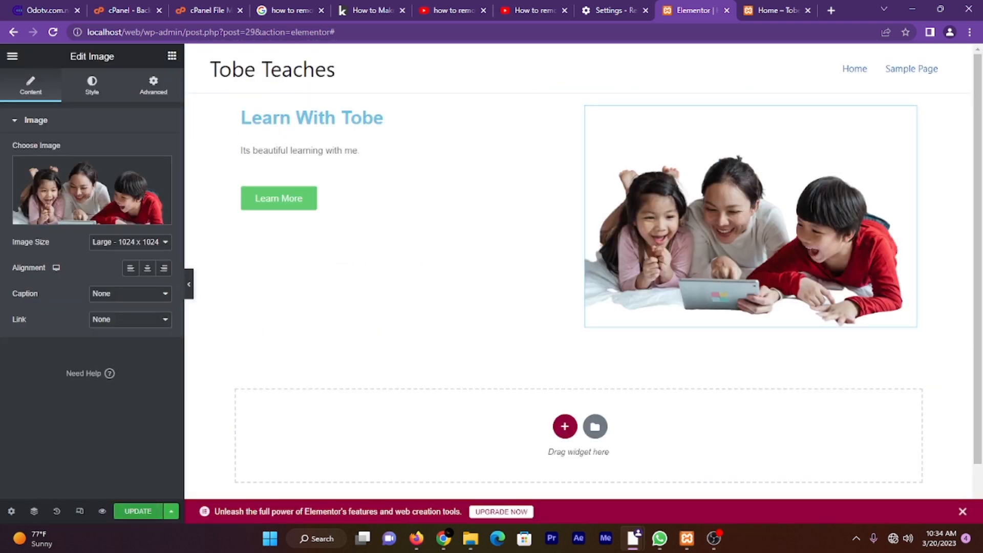
pyautogui.click(138, 510)
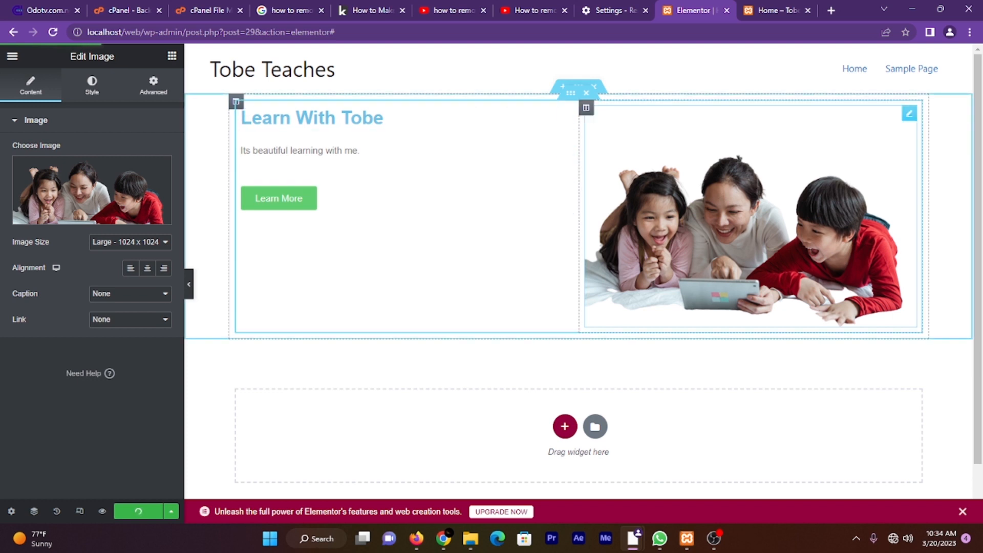
# - Preview the page without the editing panel, and examine the nesting of its section, columns and widgets in the Navigator
pyautogui.click(189, 284)
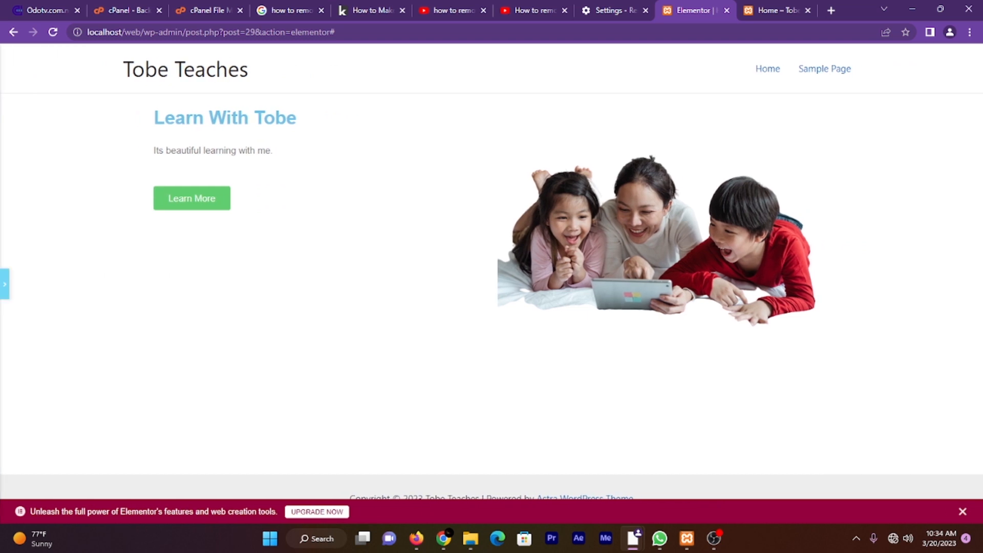
pyautogui.click(4, 284)
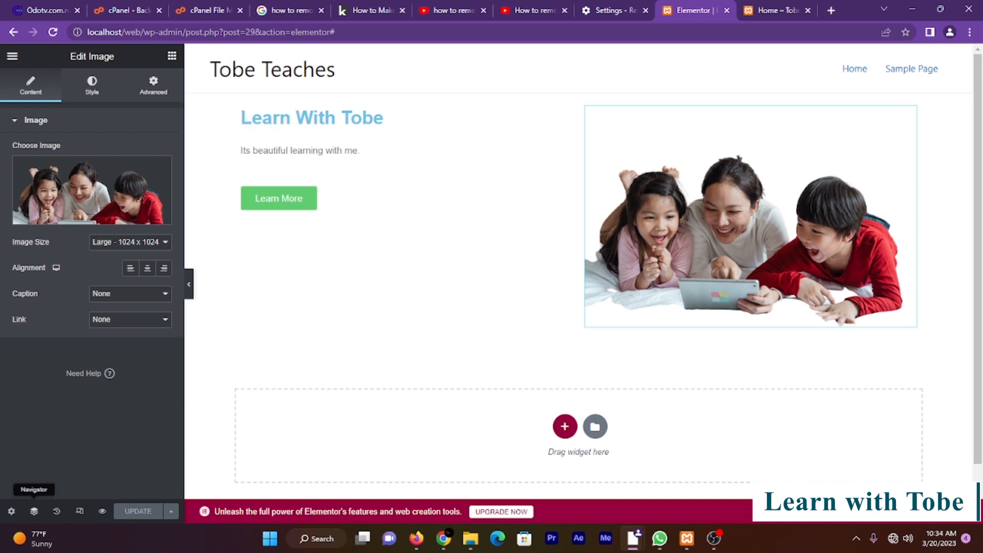
pyautogui.click(34, 511)
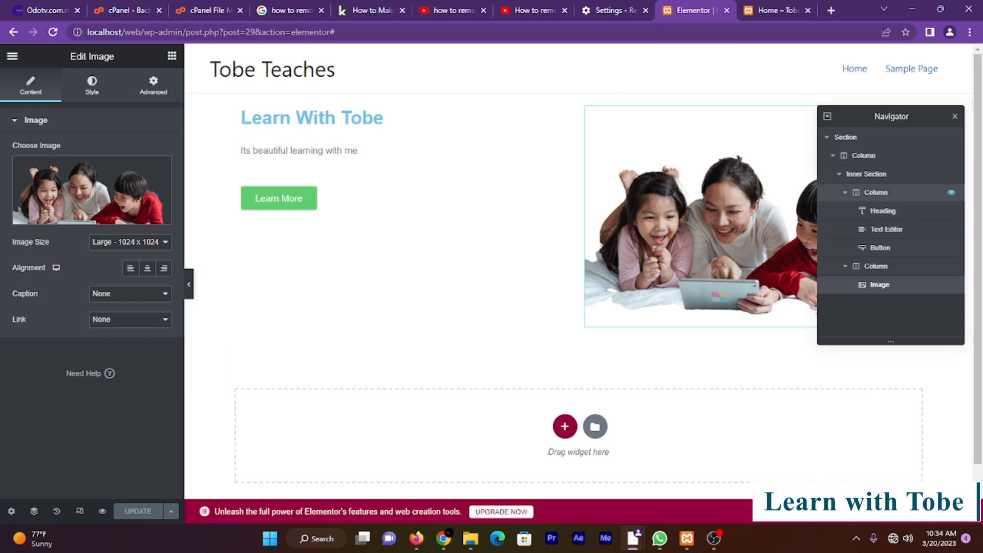
pyautogui.click(845, 136)
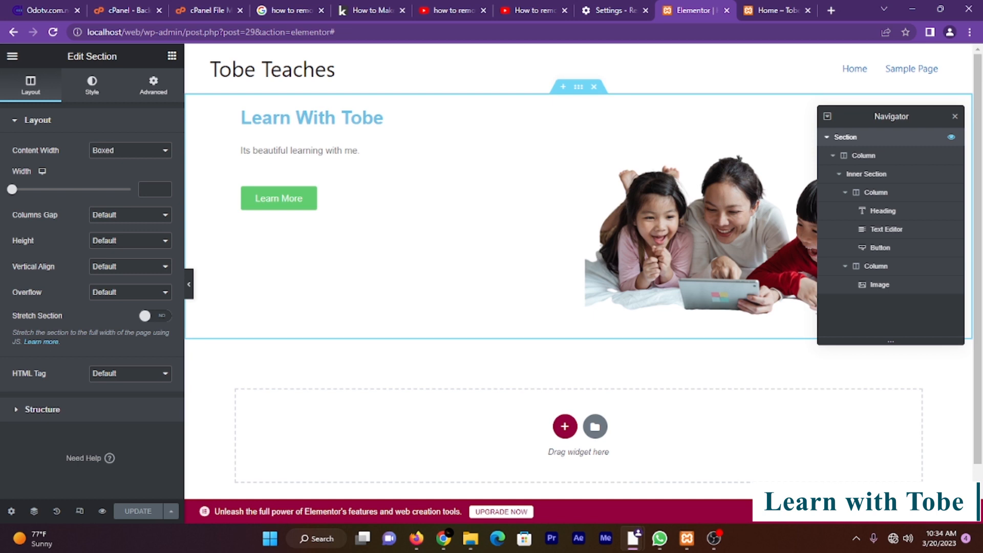
pyautogui.click(826, 137)
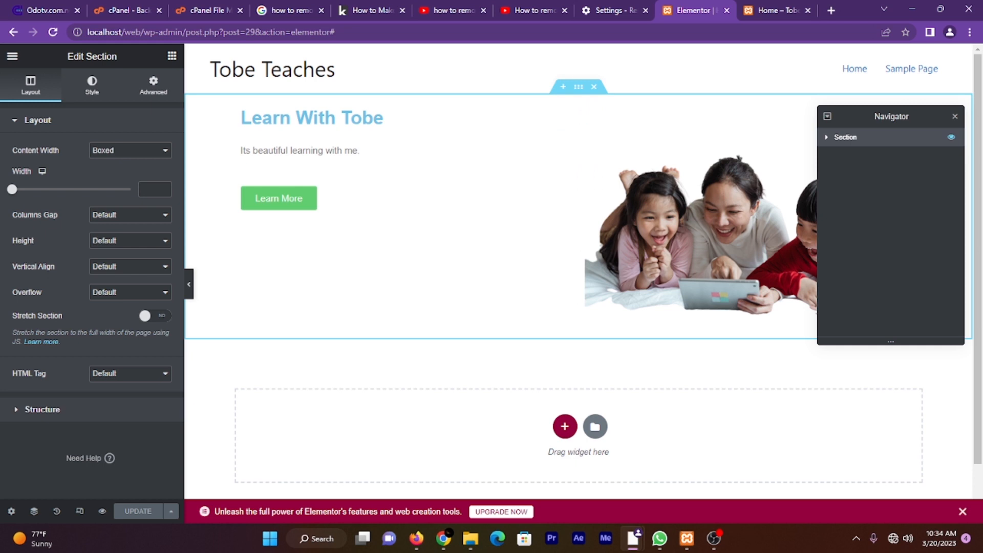
pyautogui.click(826, 138)
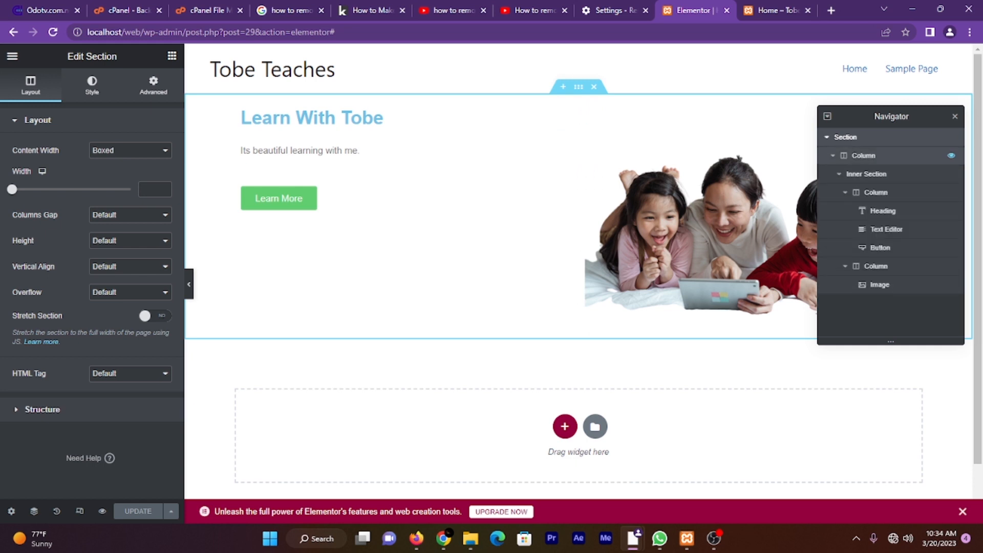
pyautogui.click(833, 156)
pyautogui.click(833, 155)
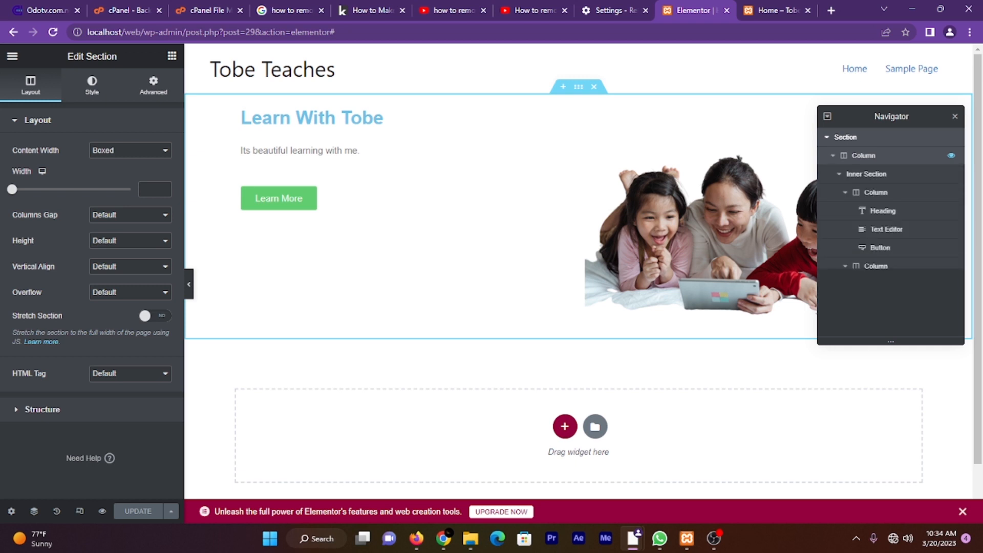
pyautogui.click(838, 174)
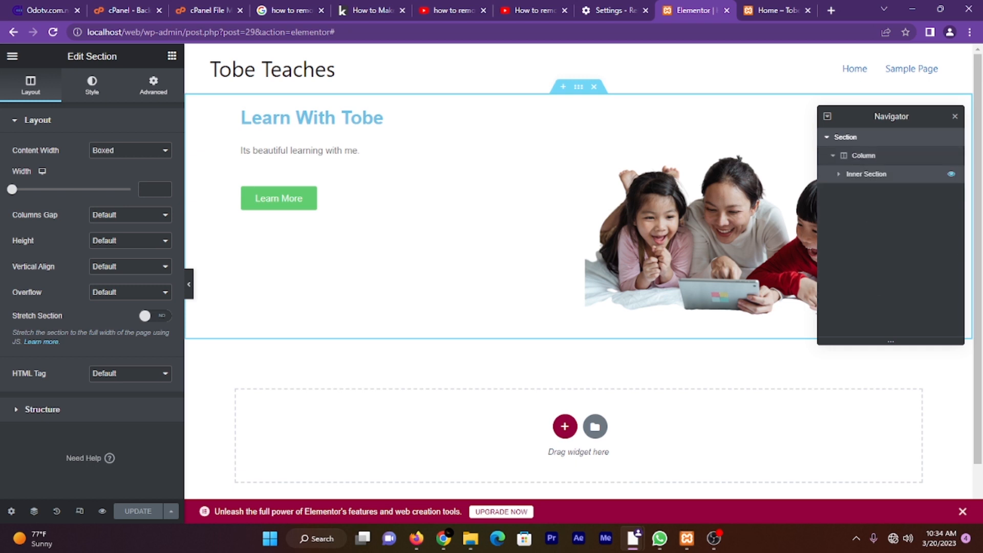
pyautogui.click(838, 174)
pyautogui.click(863, 156)
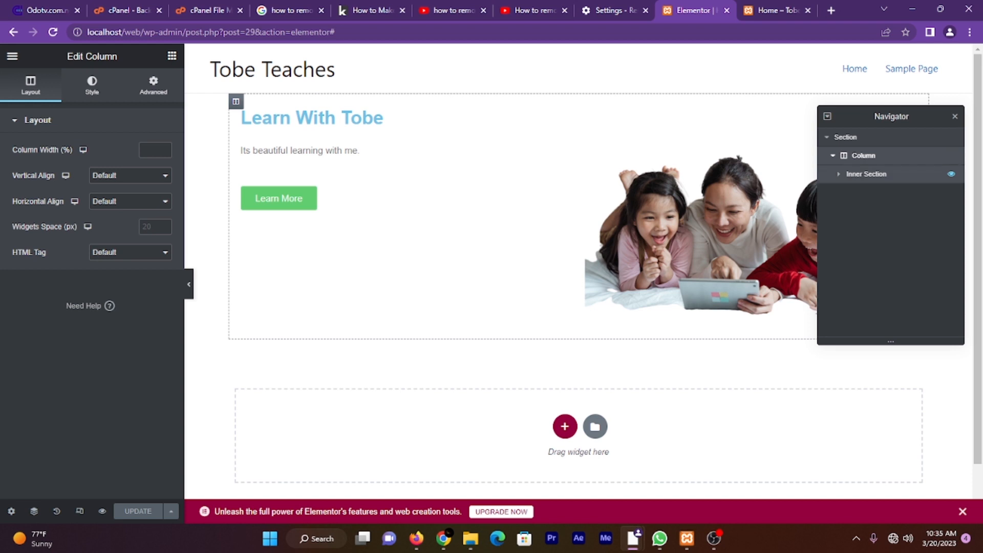
pyautogui.click(838, 174)
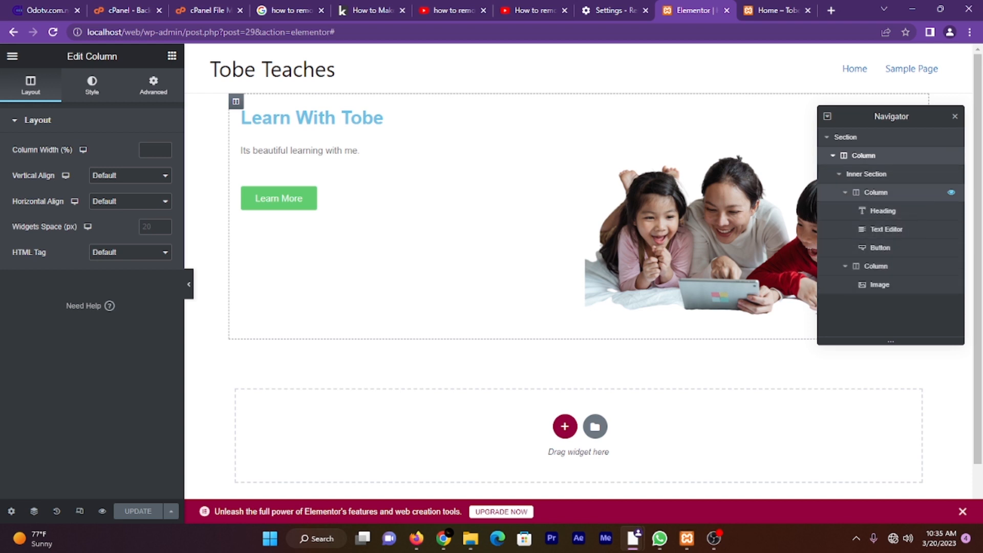
pyautogui.click(845, 192)
pyautogui.click(844, 210)
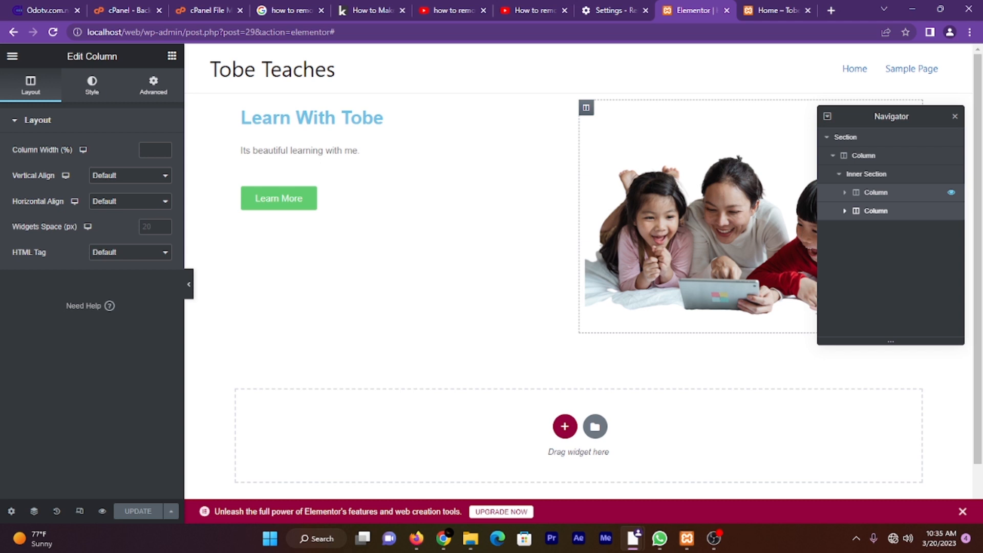
# - Set the vertical alignment of the inner section's first column to Middle, and save and preview the page
pyautogui.click(844, 192)
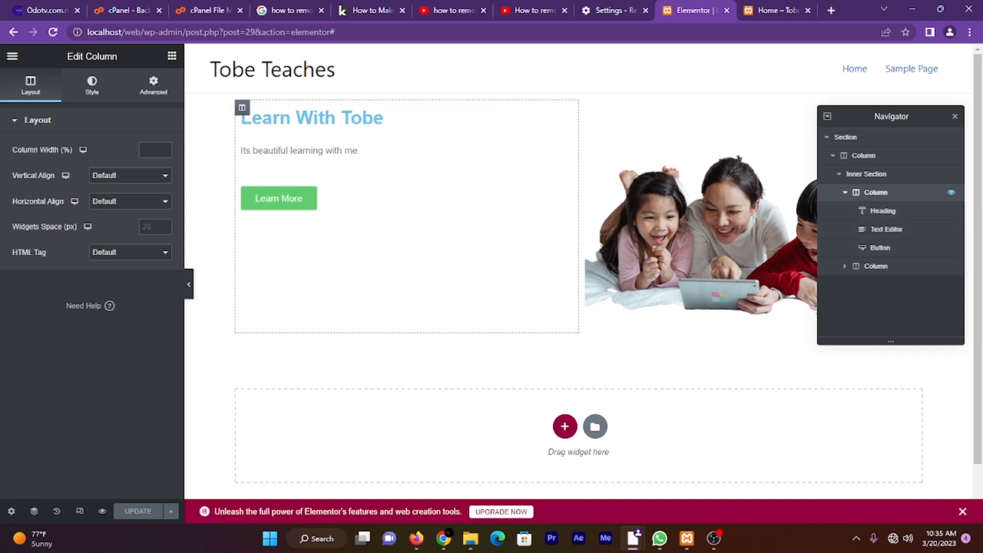
pyautogui.click(844, 192)
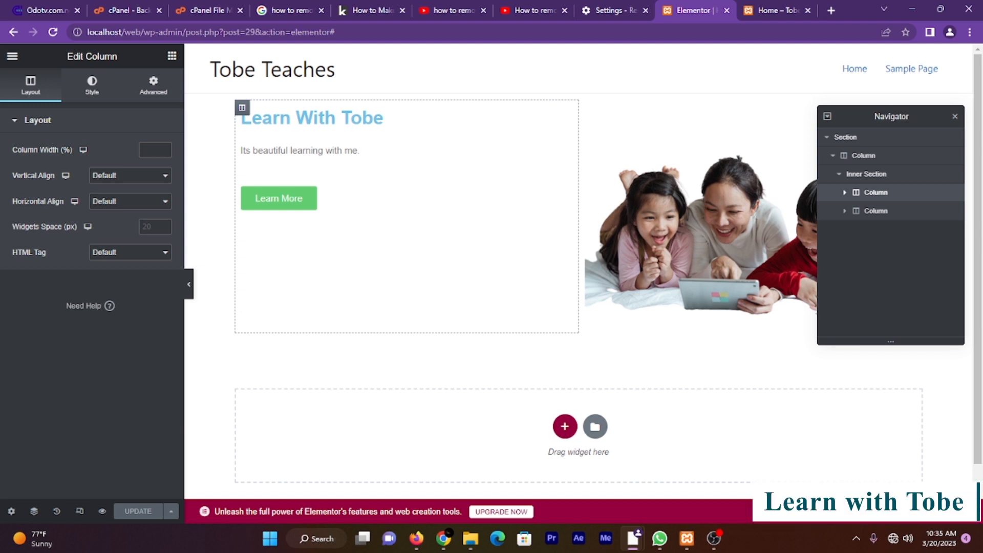
pyautogui.click(130, 175)
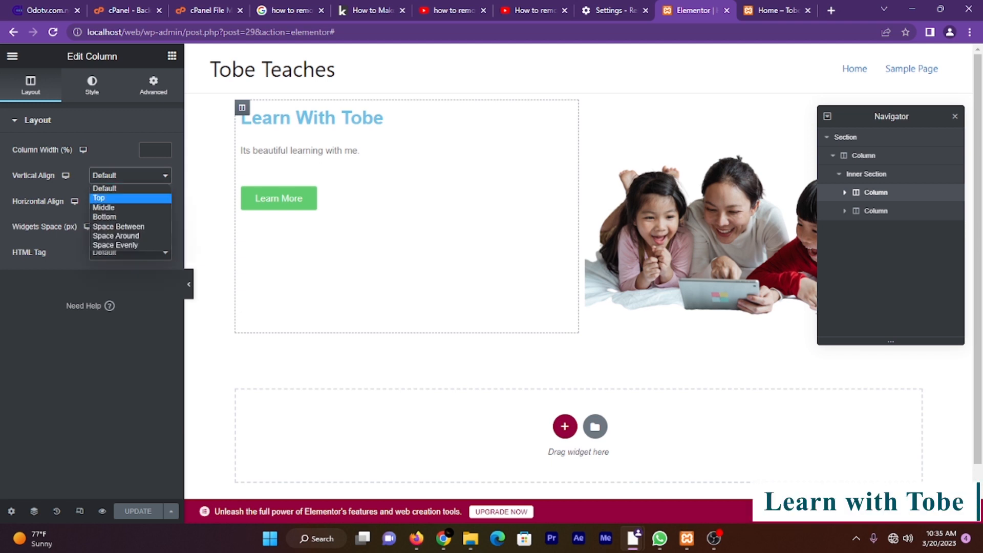
pyautogui.click(103, 209)
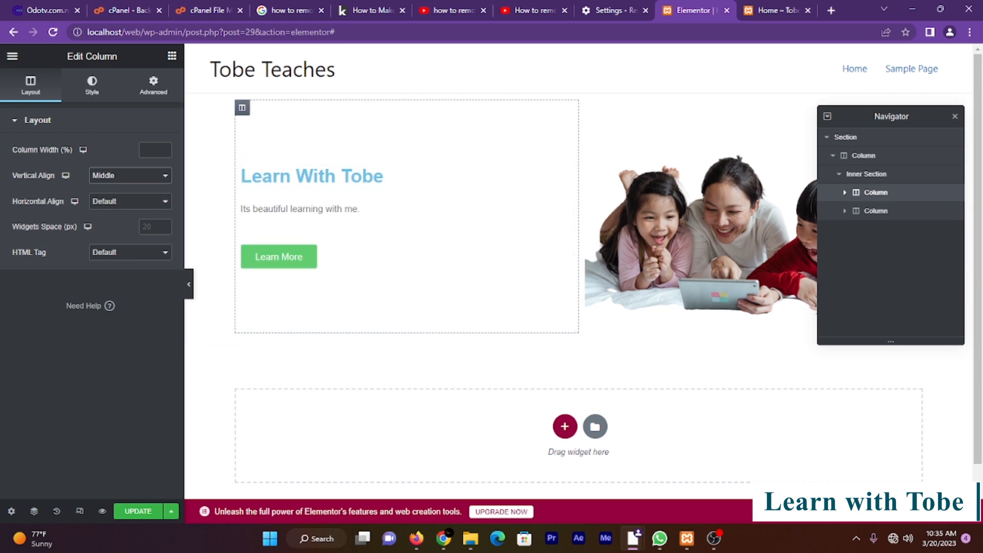
pyautogui.hotkey('ctrl', 's')
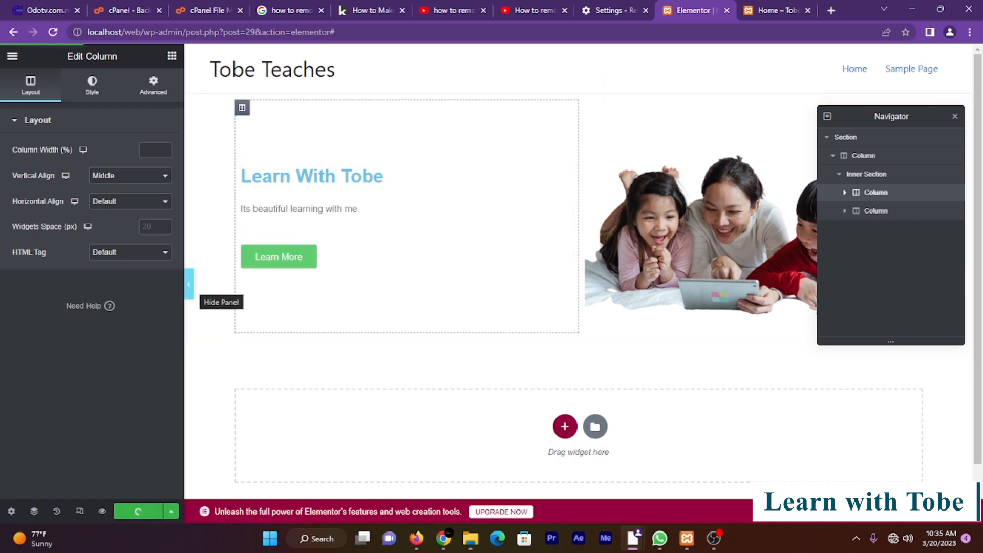
pyautogui.click(189, 284)
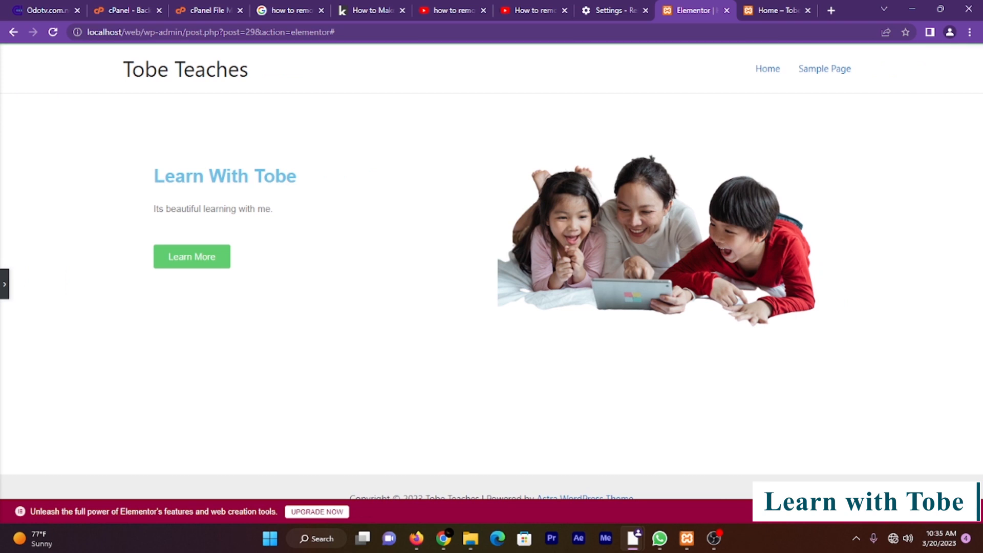
pyautogui.click(4, 284)
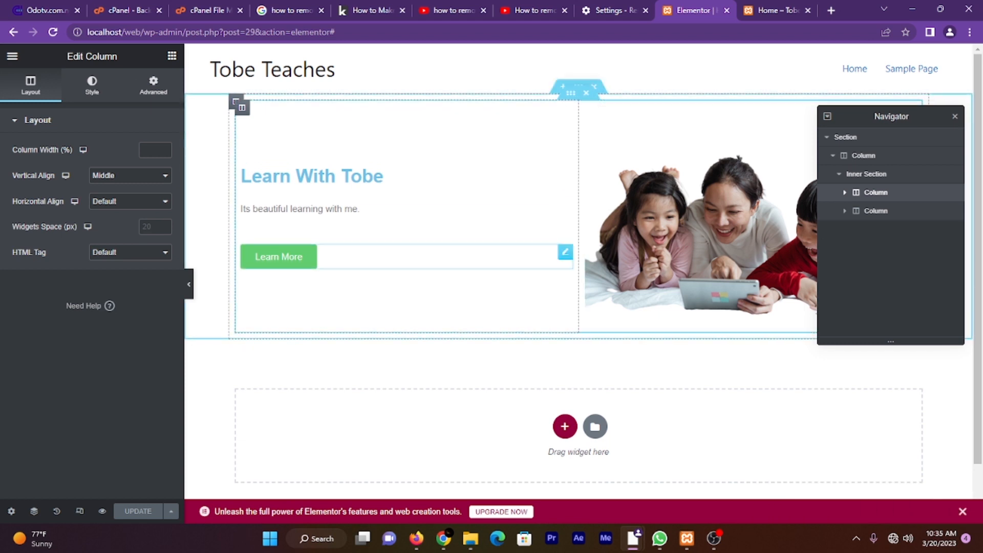
# - Give the outer section a Classic background in dark purple and update the page
pyautogui.click(846, 137)
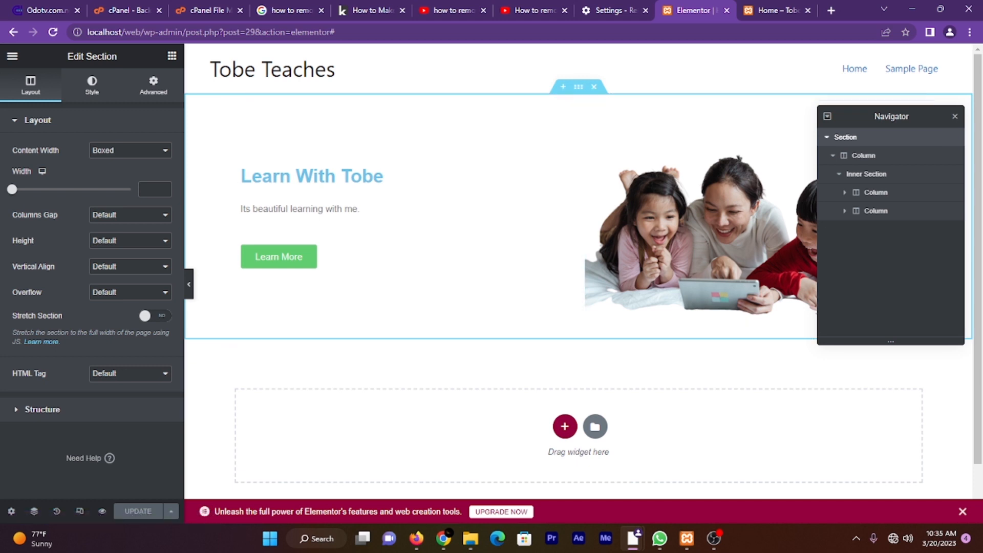
pyautogui.click(92, 86)
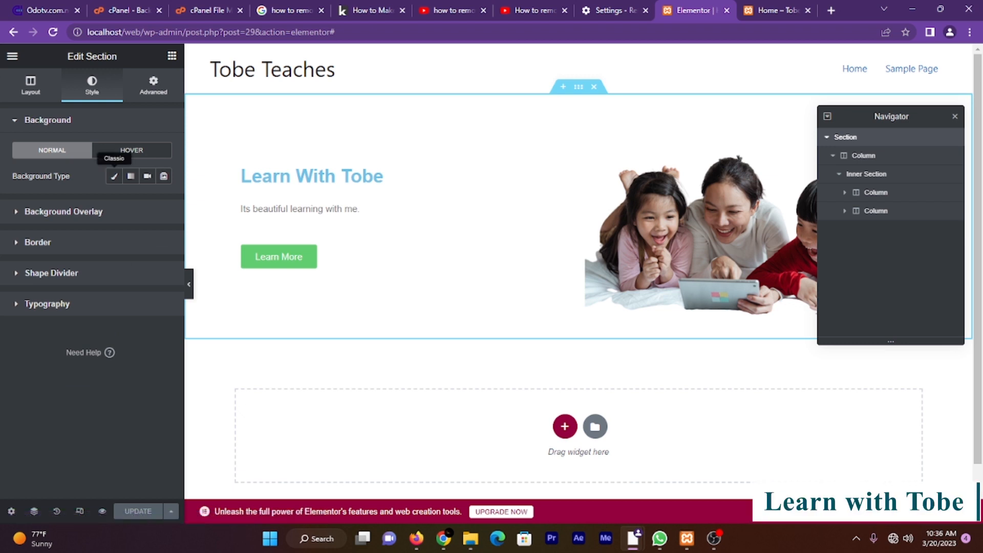
pyautogui.click(113, 176)
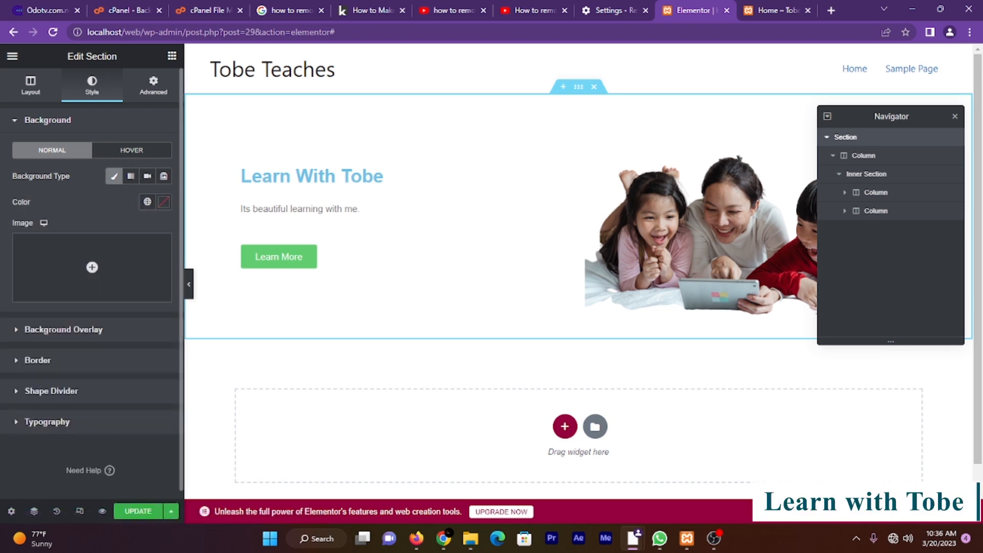
pyautogui.click(164, 201)
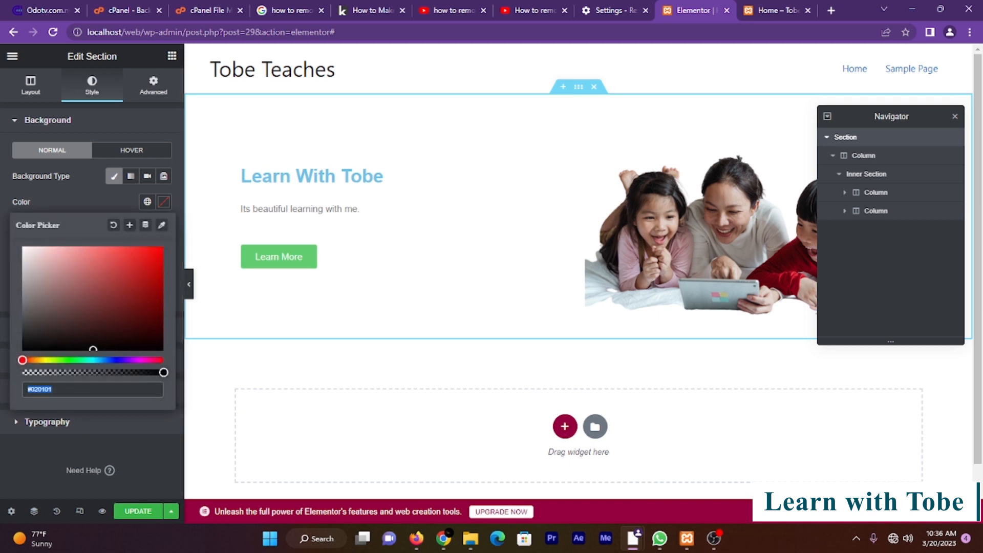
pyautogui.moveTo(118, 280); pyautogui.dragTo(123, 316)
pyautogui.moveTo(123, 360)
pyautogui.mouseDown()
pyautogui.moveTo(146, 360)
pyautogui.moveTo(123, 360)
pyautogui.mouseUp()
pyautogui.click(138, 511)
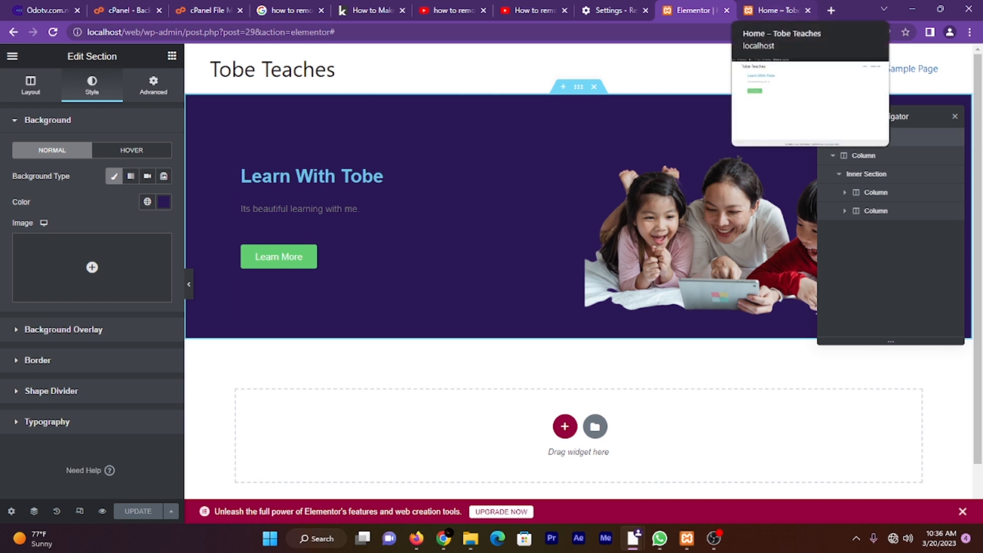
# - Reload the public Home page in the other browser tab to check the design, and return to the Elementor editor
pyautogui.click(776, 10)
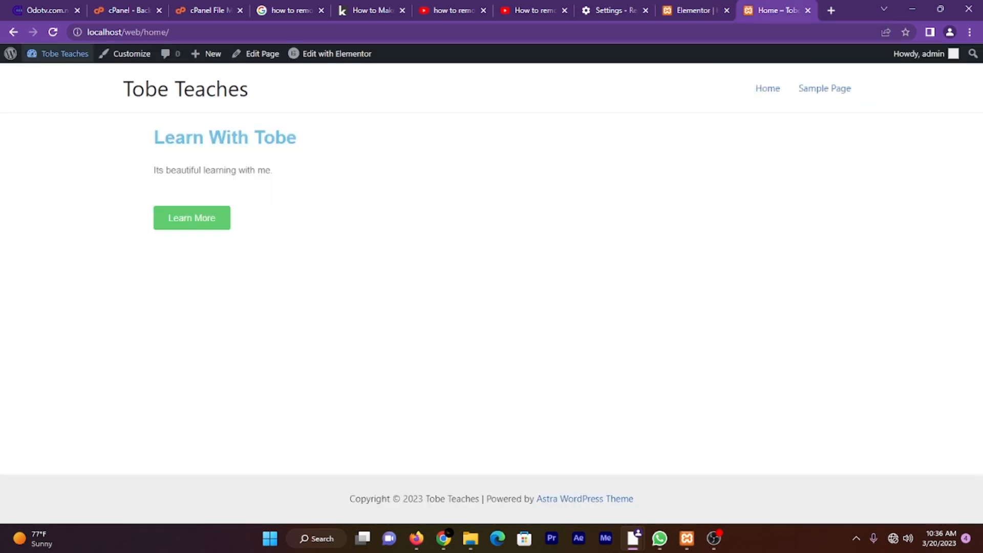
pyautogui.click(53, 32)
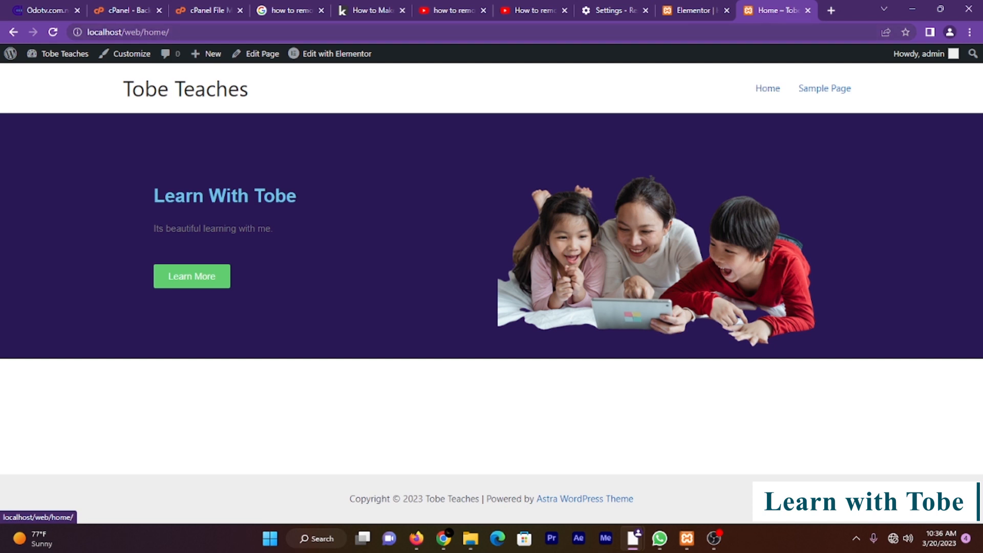
pyautogui.click(693, 11)
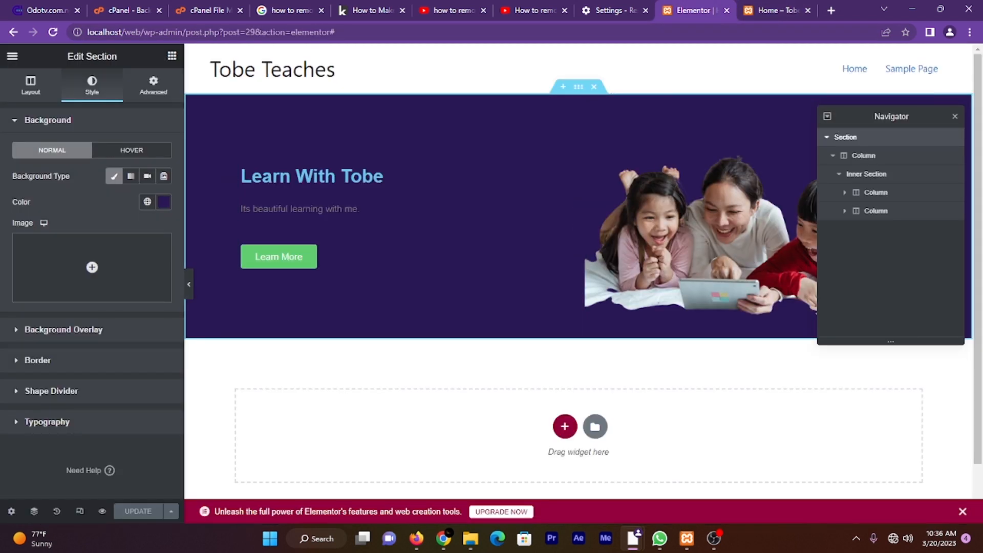
# - Add a new section with three equal columns below the purple section
pyautogui.scroll(-1, 578, 272)
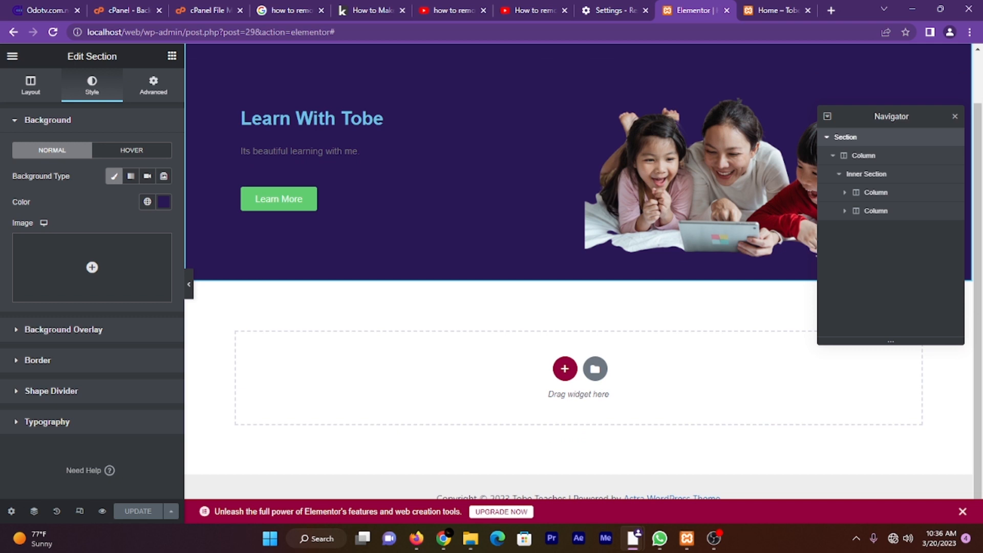
pyautogui.click(826, 137)
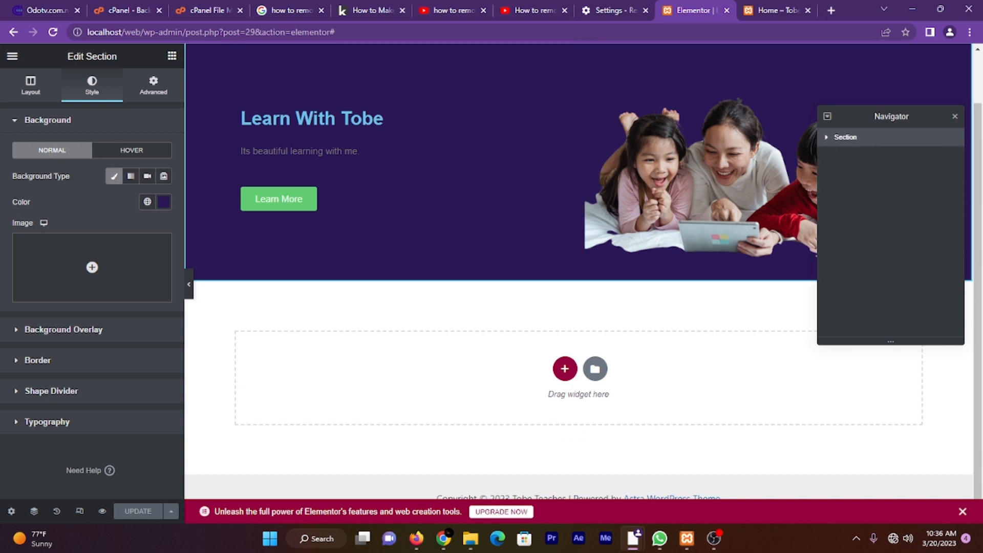
pyautogui.click(564, 368)
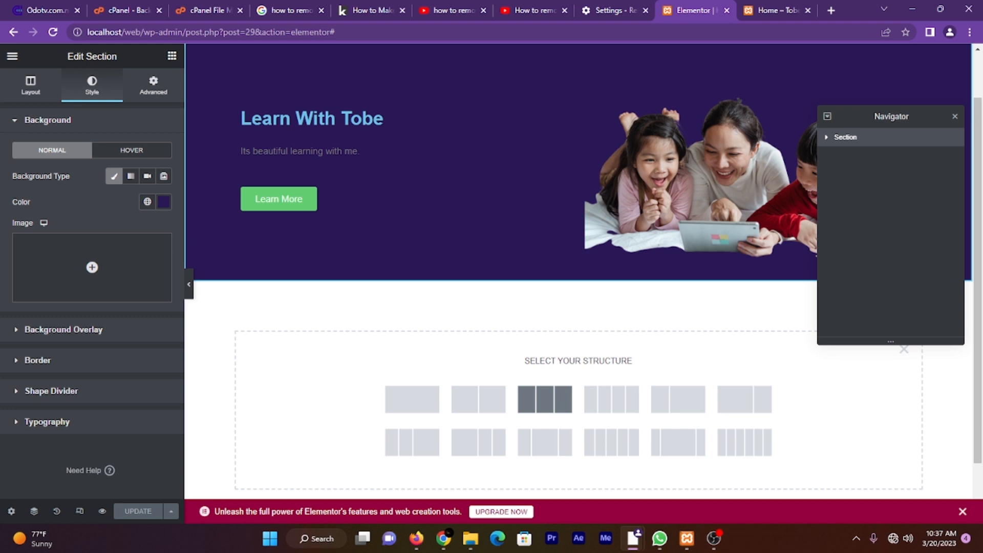
pyautogui.click(544, 398)
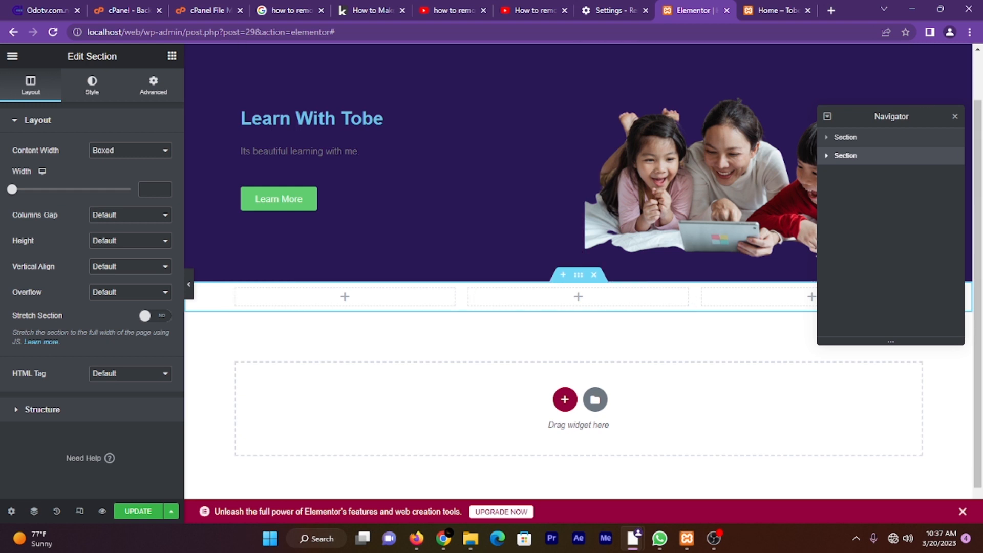
# - Examine the new section's columns in the Navigator, and close it to bring up the list of widgets
pyautogui.moveTo(890, 116); pyautogui.dragTo(856, 369)
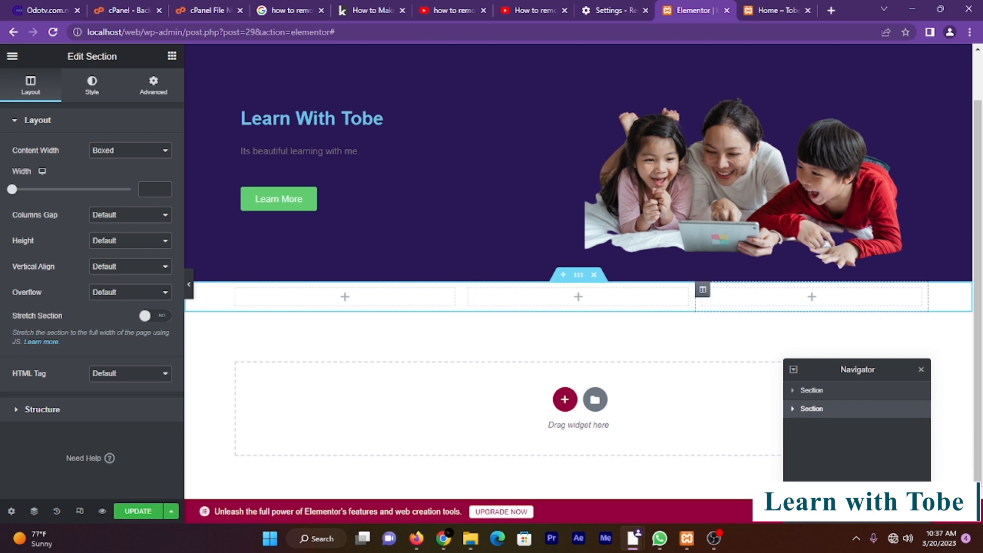
pyautogui.moveTo(857, 369); pyautogui.dragTo(844, 221)
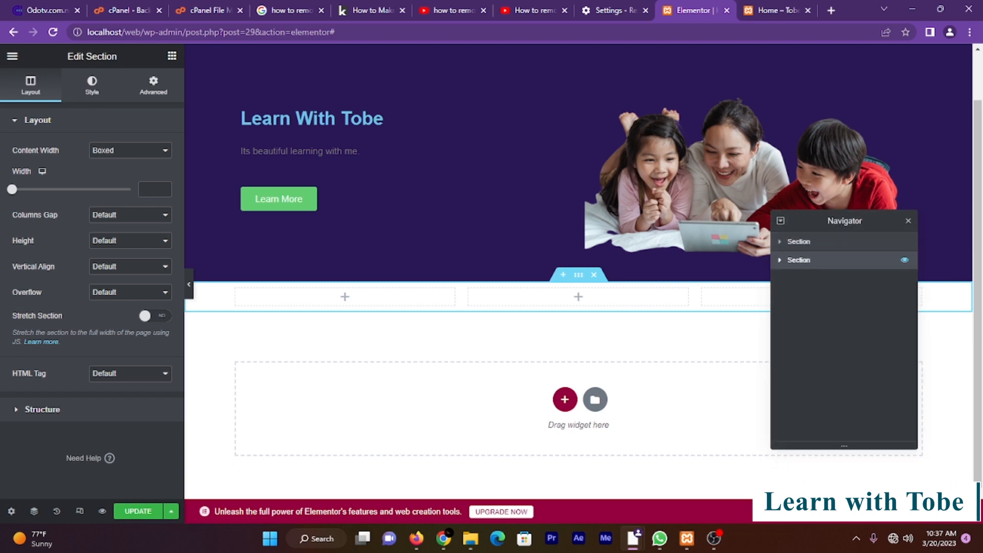
pyautogui.click(779, 260)
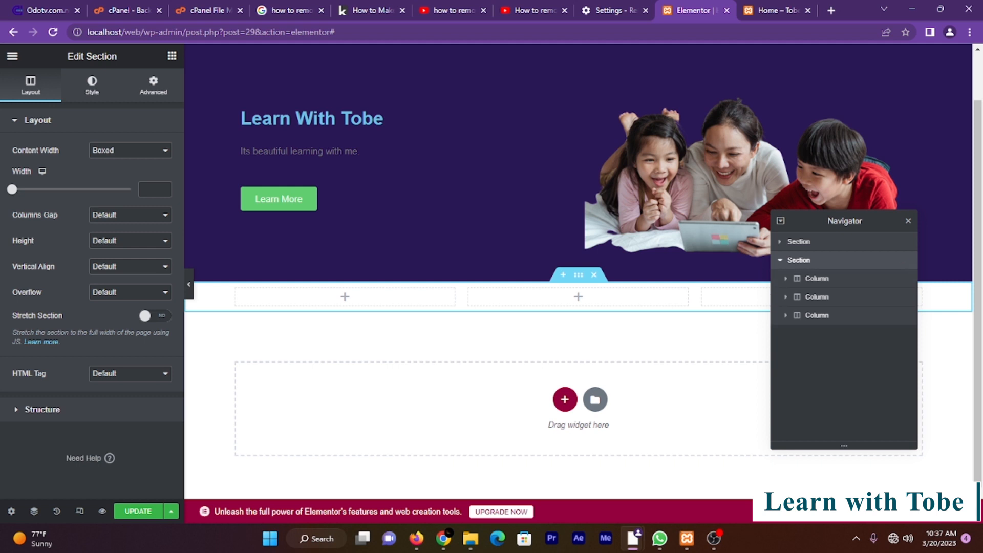
pyautogui.click(908, 221)
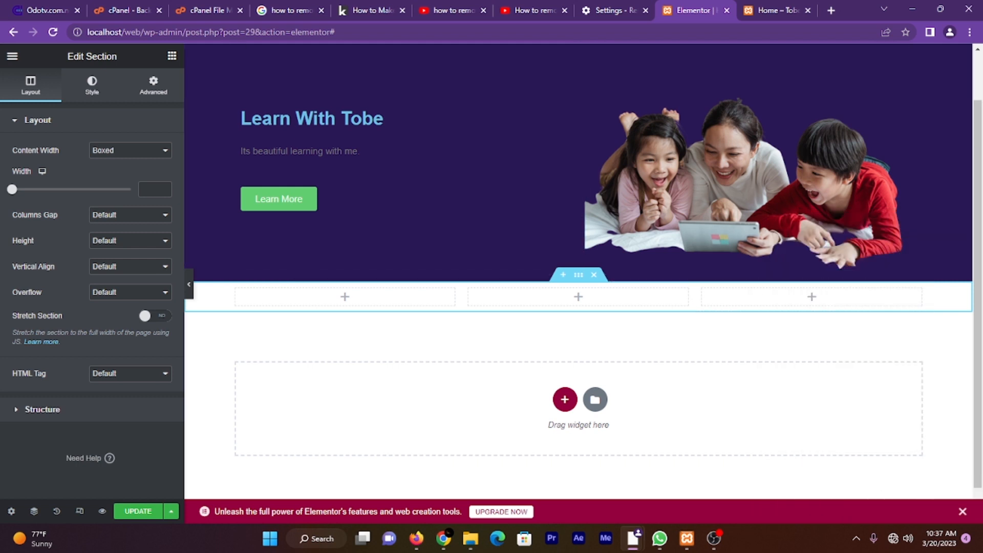
pyautogui.click(171, 55)
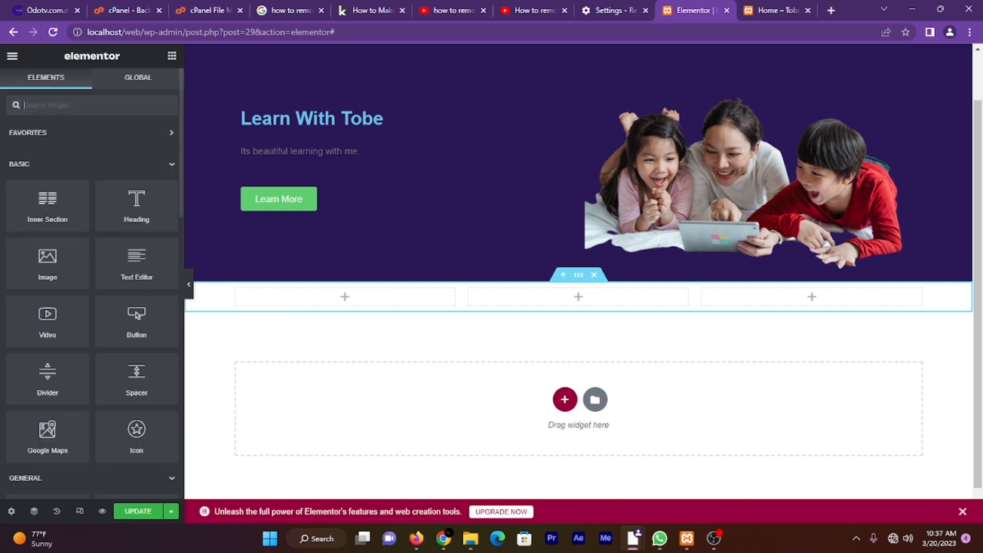
# - Add a Heading widget with a Text Editor widget beneath it to the first column of the three-column section
pyautogui.moveTo(136, 204); pyautogui.dragTo(319, 297)
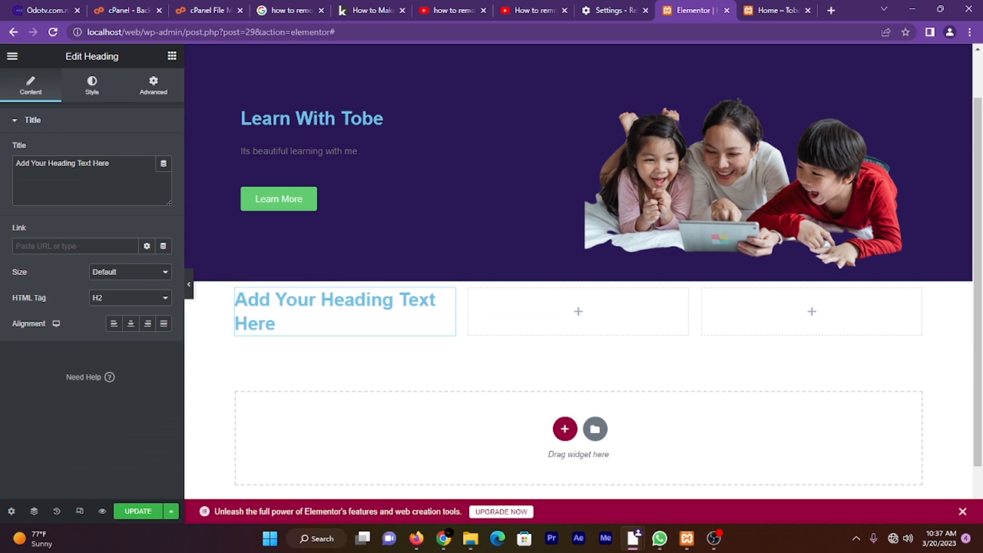
pyautogui.click(171, 55)
pyautogui.moveTo(136, 259); pyautogui.dragTo(256, 338)
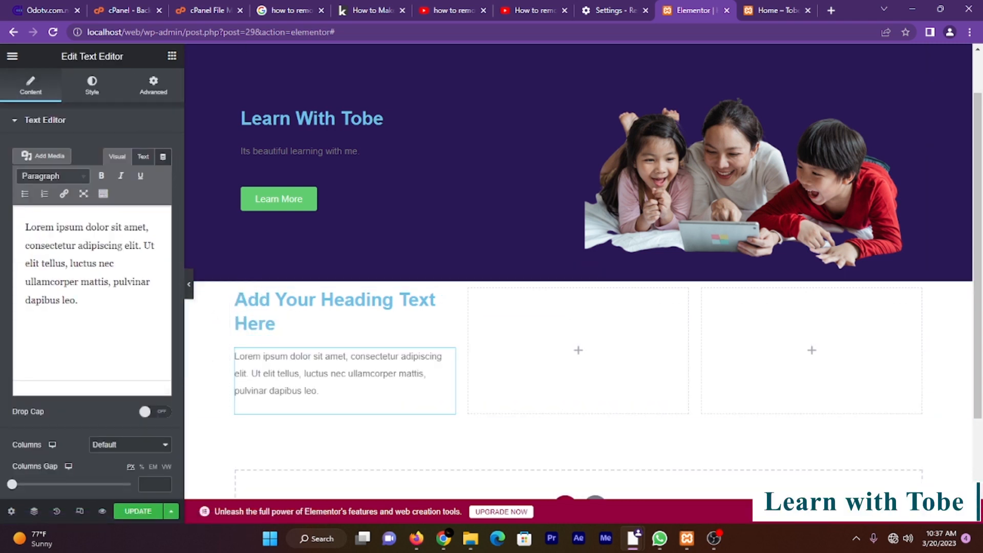
pyautogui.click(171, 55)
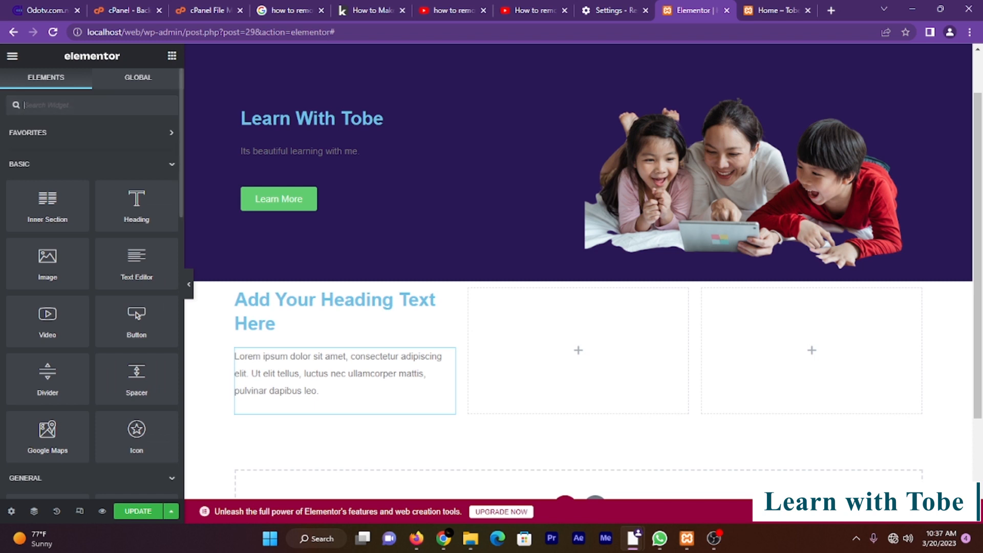
# - Fill the middle column with a Heading widget and a Text Editor widget below it
pyautogui.moveTo(136, 205); pyautogui.dragTo(547, 338)
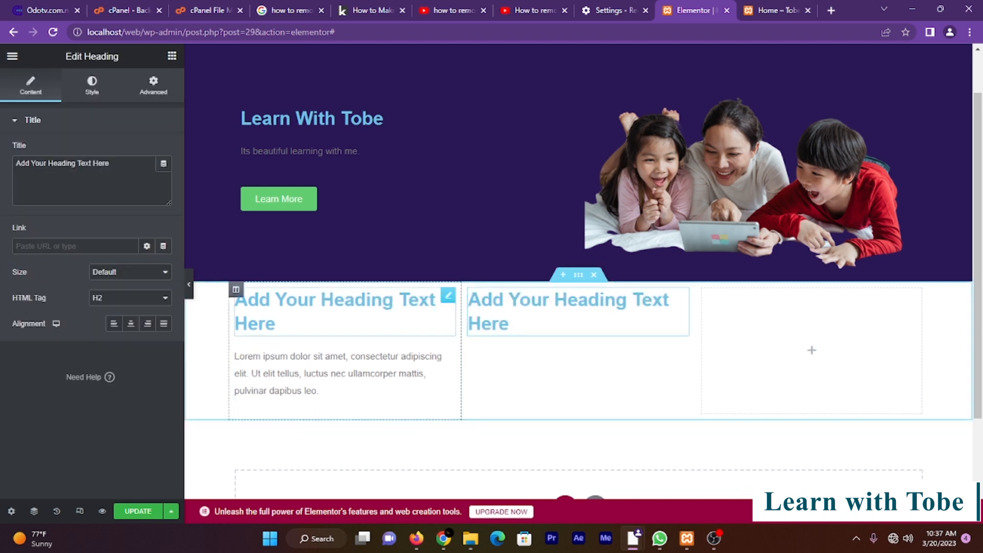
pyautogui.click(171, 55)
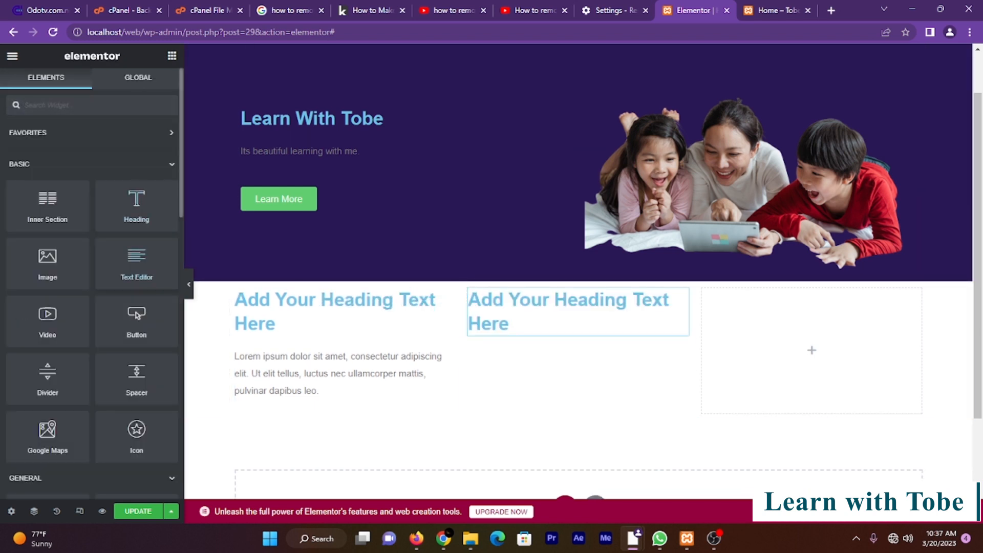
pyautogui.moveTo(137, 261); pyautogui.dragTo(547, 330)
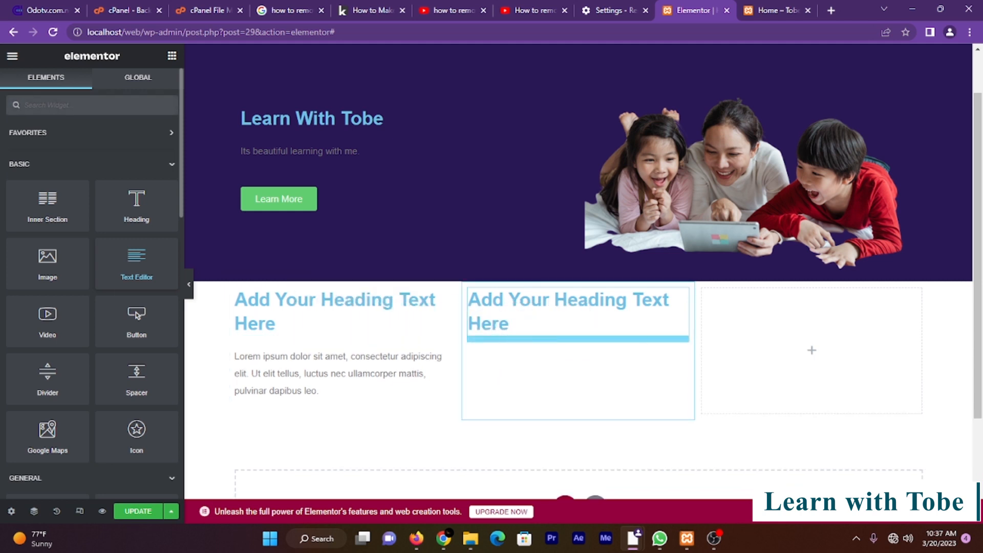
pyautogui.click(171, 56)
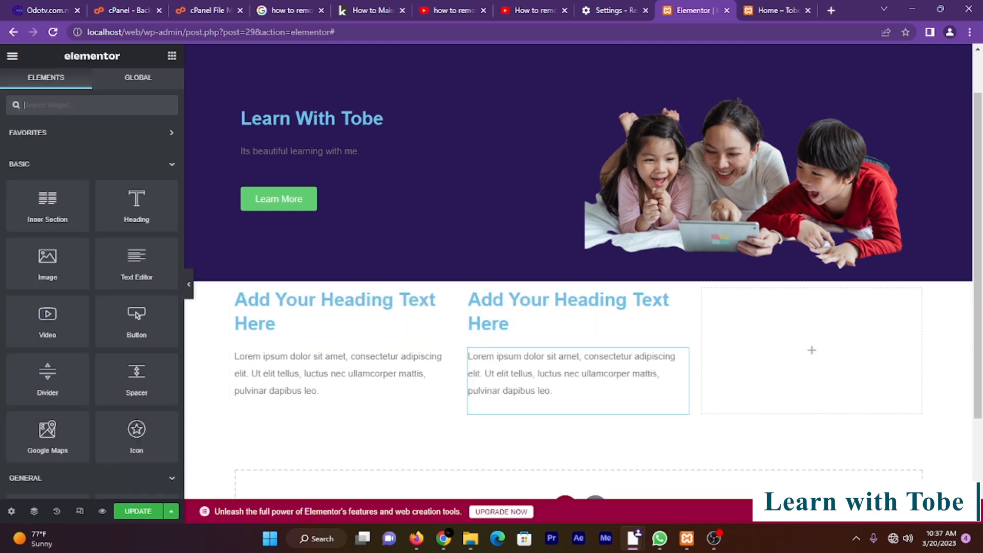
# - Place a Heading and a Text Editor widget in the third column, and update the page
pyautogui.moveTo(136, 204); pyautogui.dragTo(812, 348)
pyautogui.click(172, 56)
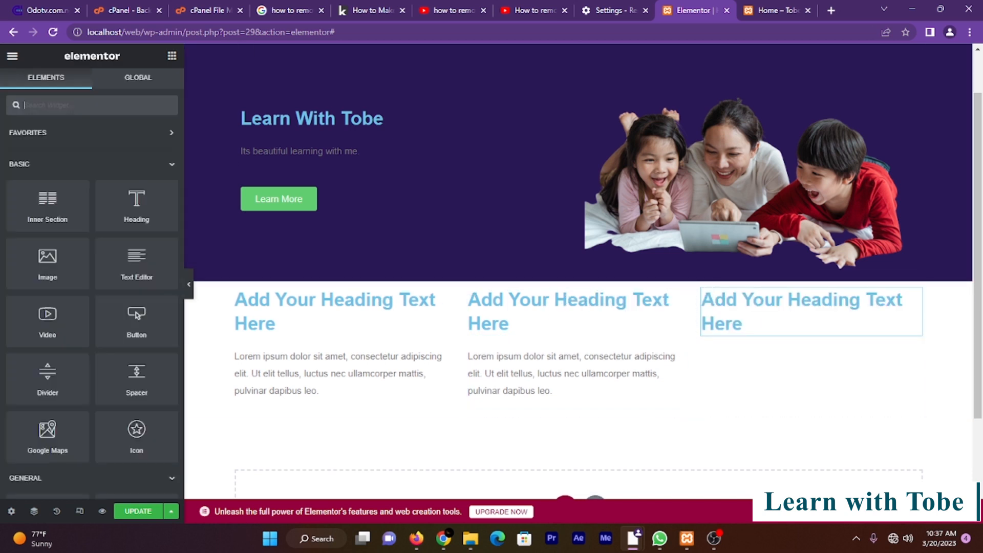
pyautogui.moveTo(136, 263); pyautogui.dragTo(747, 348)
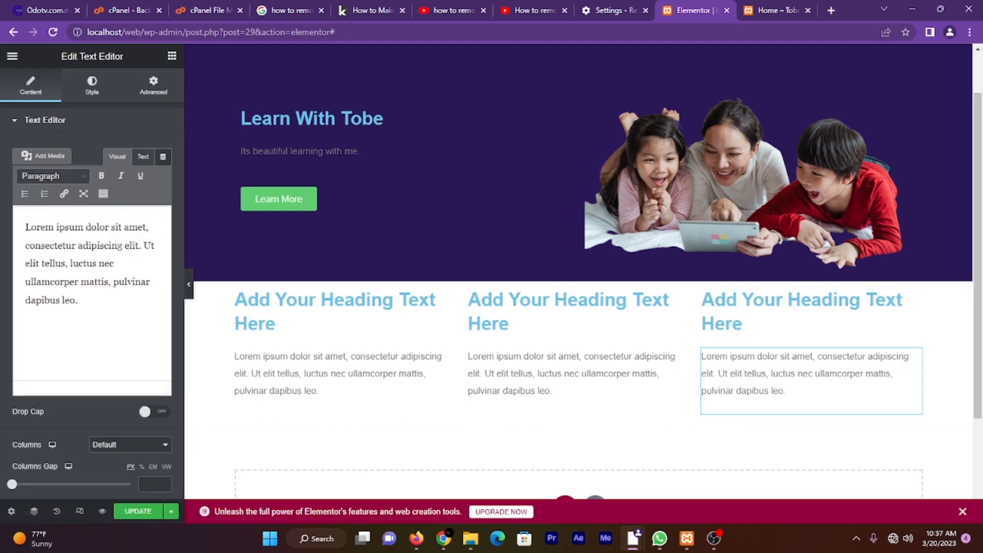
pyautogui.click(138, 511)
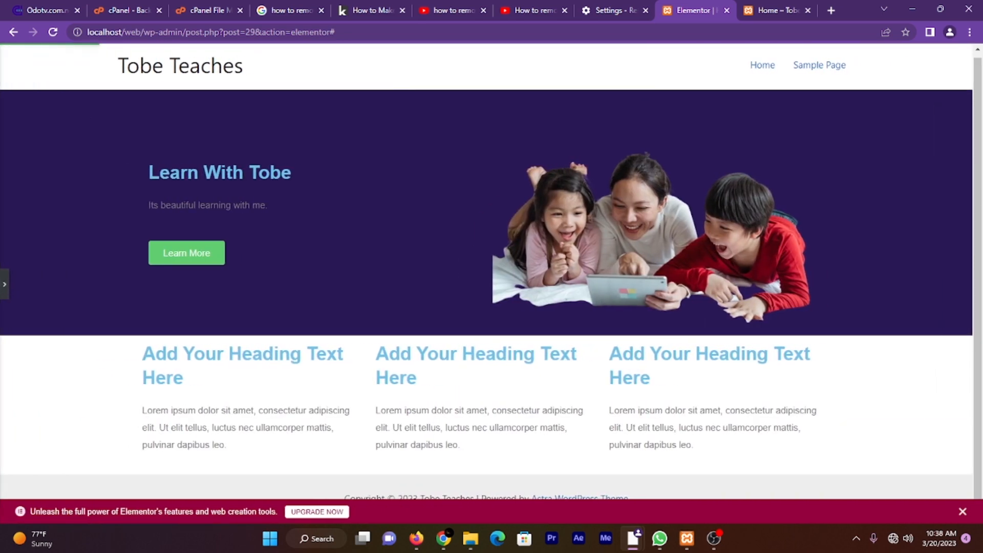
# - Reload the public Home page to check the three columns, and return to the Elementor editor with its editing panel shown
pyautogui.click(774, 9)
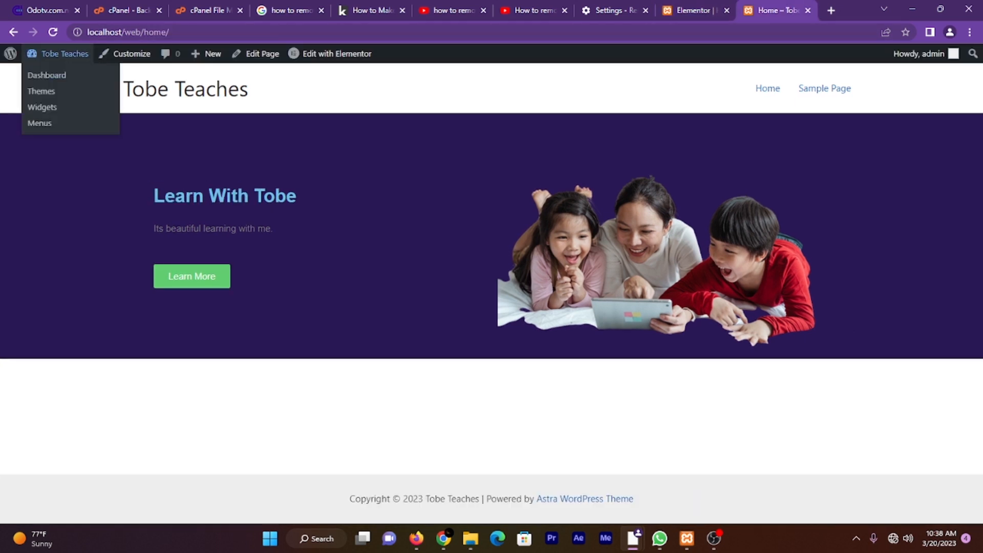
pyautogui.click(53, 32)
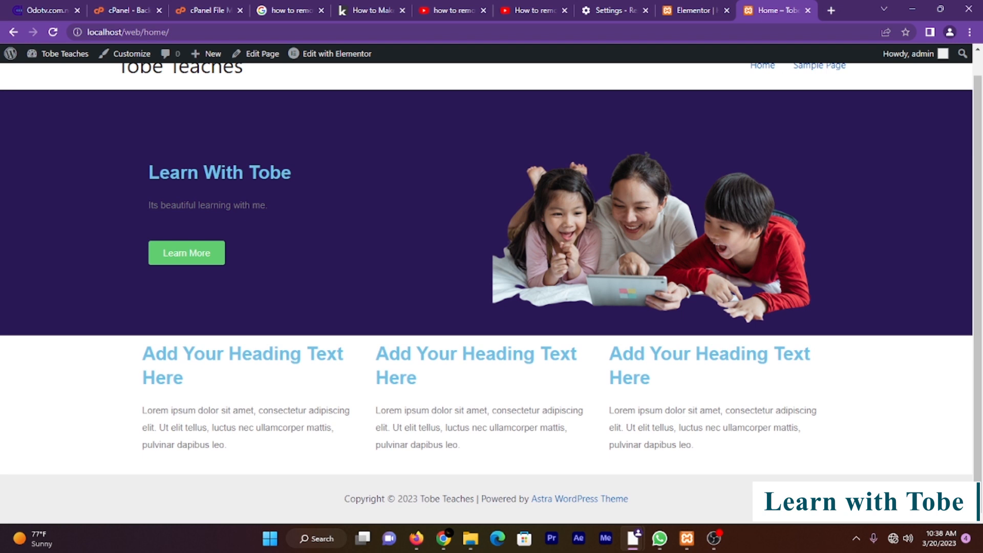
pyautogui.click(698, 10)
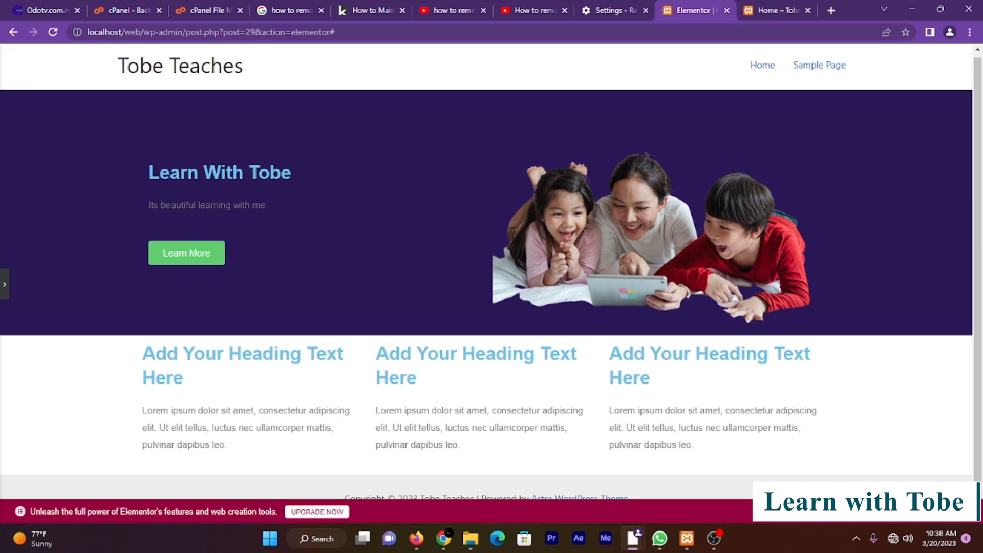
pyautogui.click(5, 284)
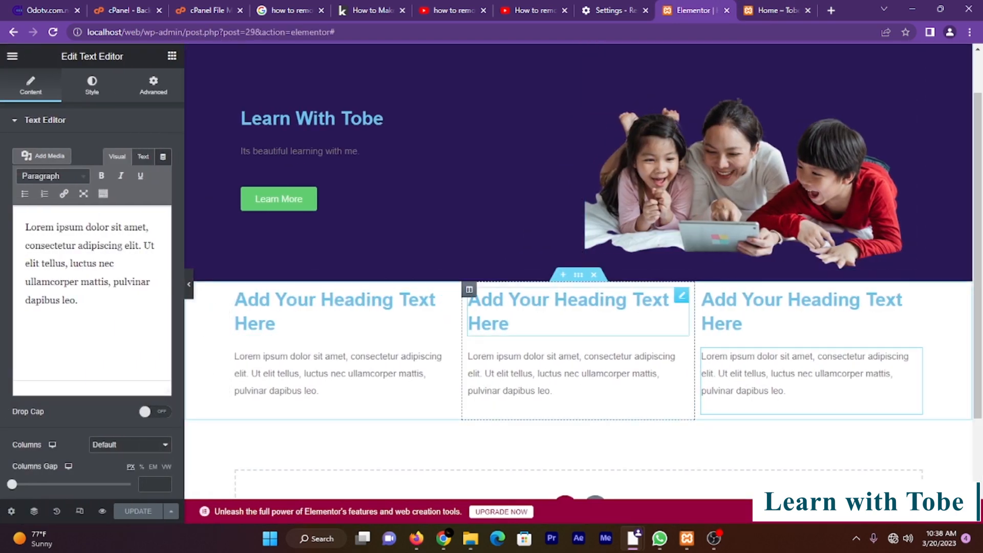
# - Set the three-column section's top and bottom margins to 50 px
pyautogui.click(578, 275)
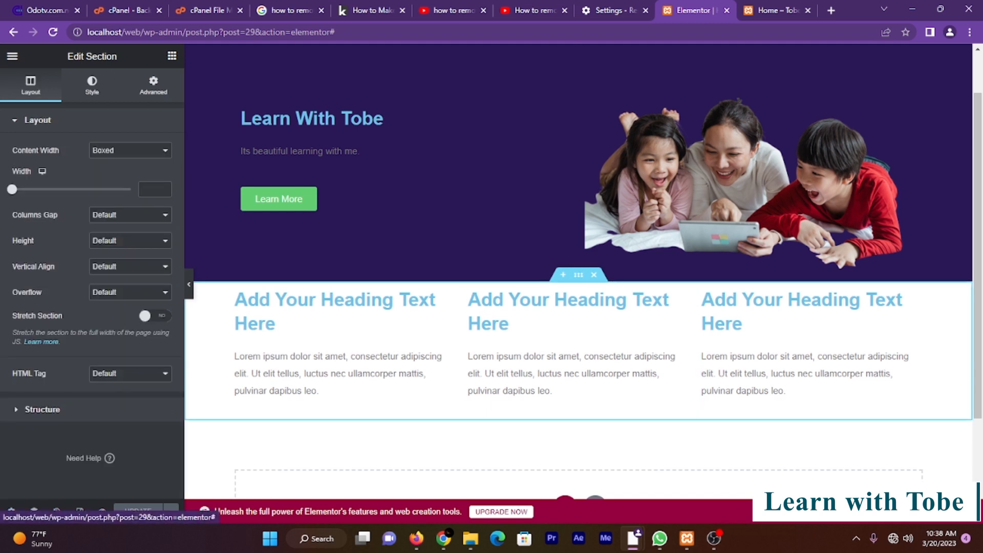
pyautogui.click(153, 86)
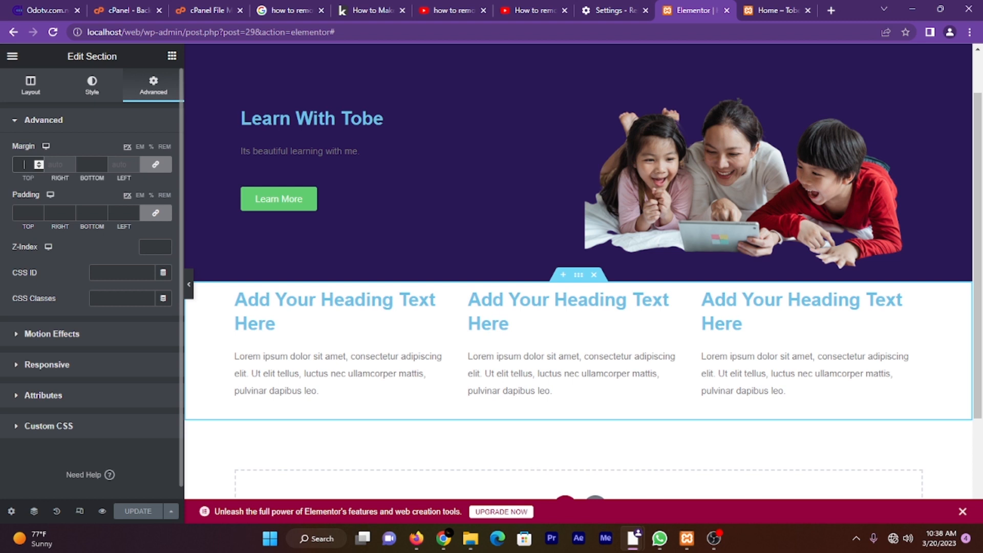
pyautogui.write('5')
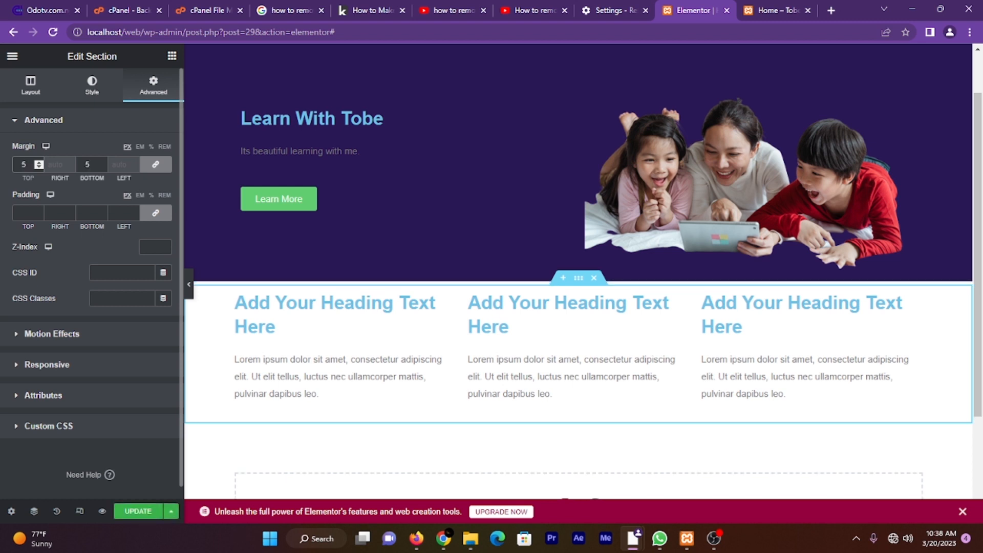
pyautogui.write('0')
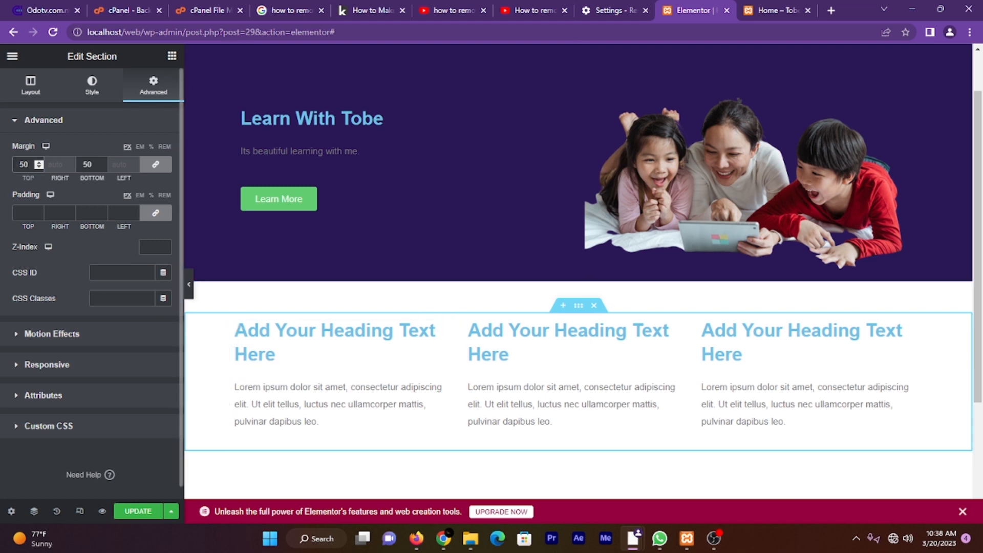
pyautogui.hotkey('ctrl', 'a')
pyautogui.write('0')
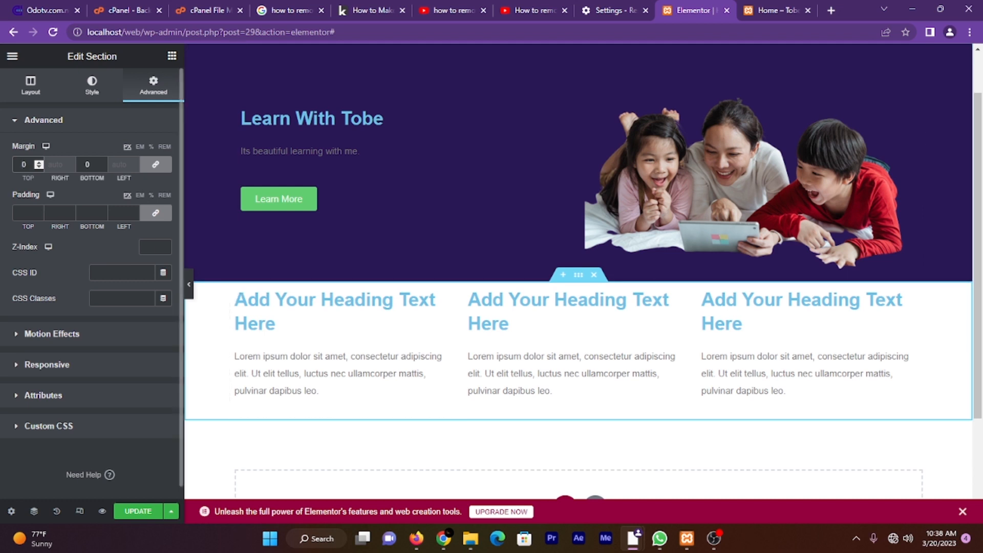
pyautogui.write('5')
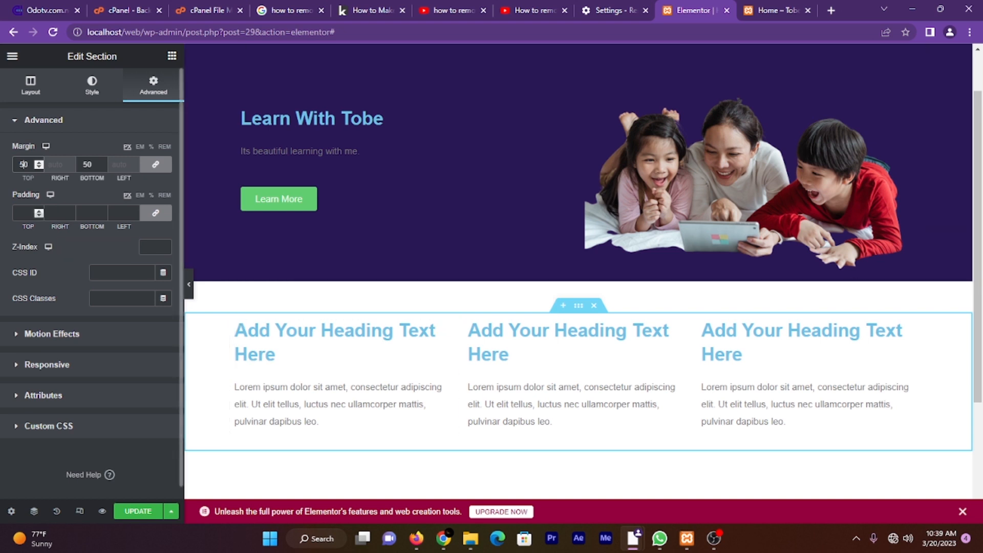
# - Set the three-column section's padding to 50 px on all sides and update the page
pyautogui.click(24, 213)
pyautogui.write('5')
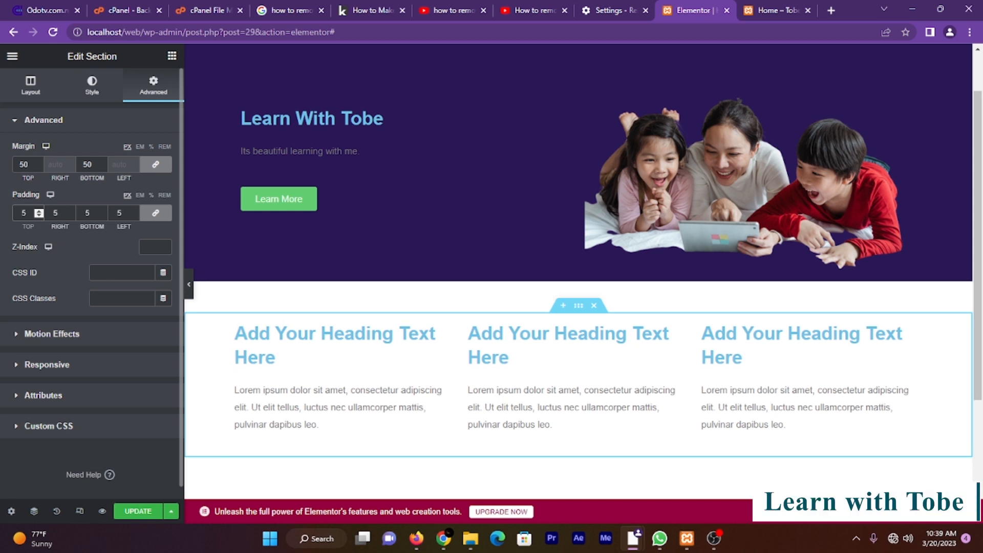
pyautogui.write('0')
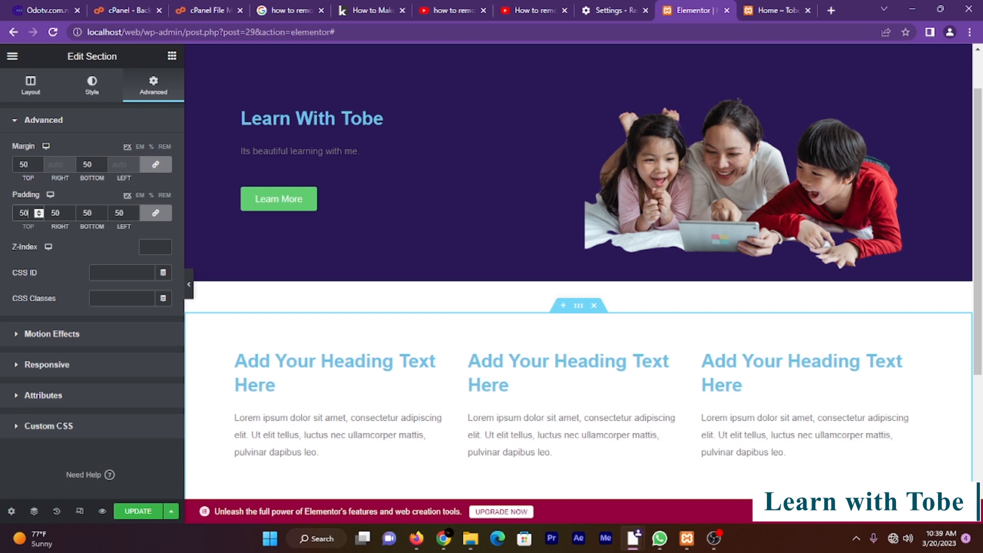
pyautogui.scroll(-1, 578, 230)
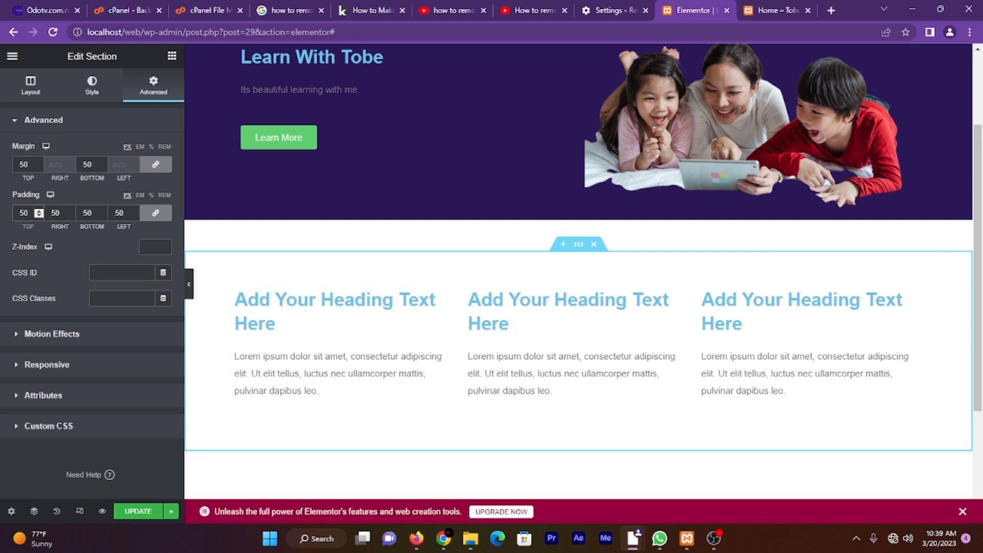
pyautogui.hotkey('ctrl', 's')
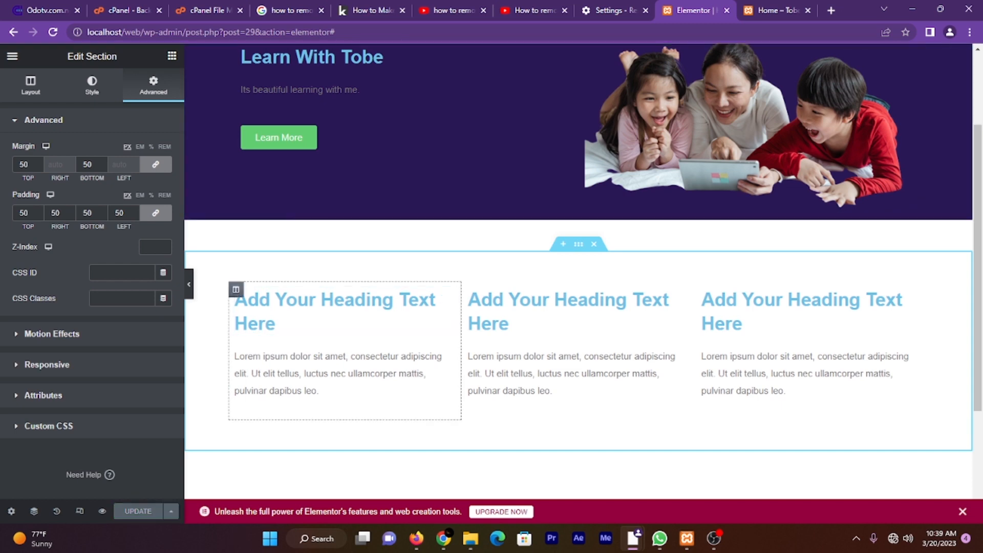
# - Reload the public Home page to check the spacing around the three columns, and return to the Elementor editor
pyautogui.click(773, 10)
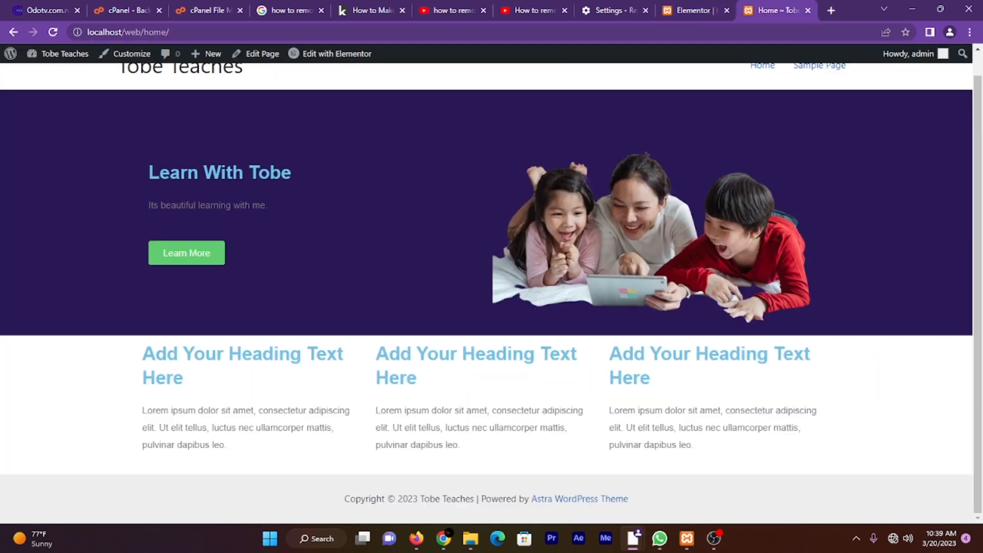
pyautogui.click(53, 32)
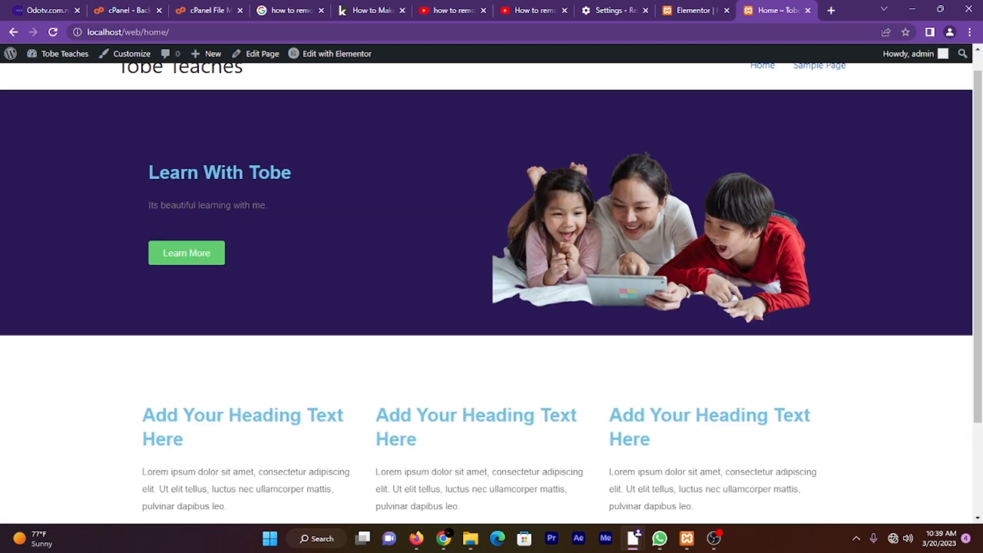
pyautogui.scroll(-2, 492, 292)
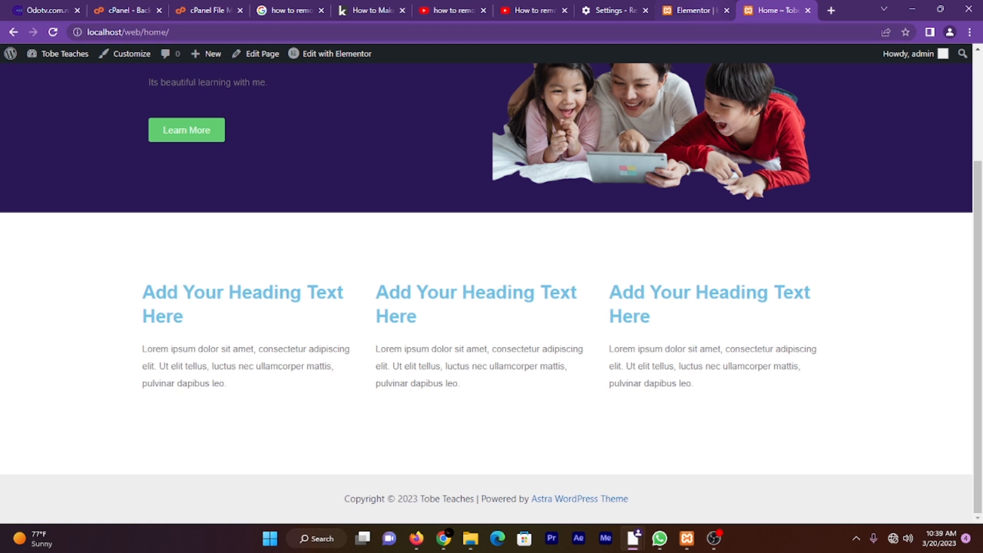
pyautogui.click(693, 10)
# - Change the first column's heading to "Service 1" and copy that title
pyautogui.click(448, 295)
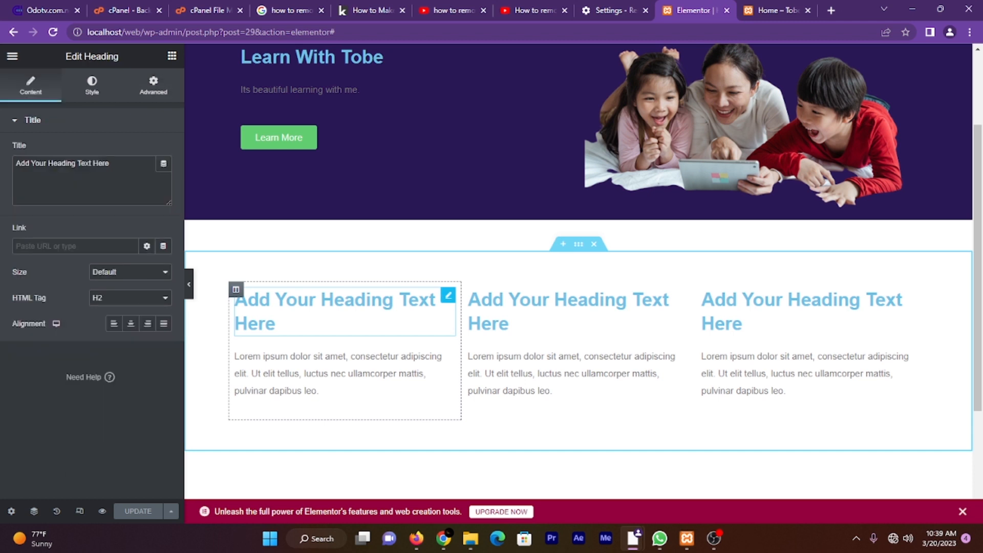
pyautogui.moveTo(113, 163); pyautogui.dragTo(15, 164)
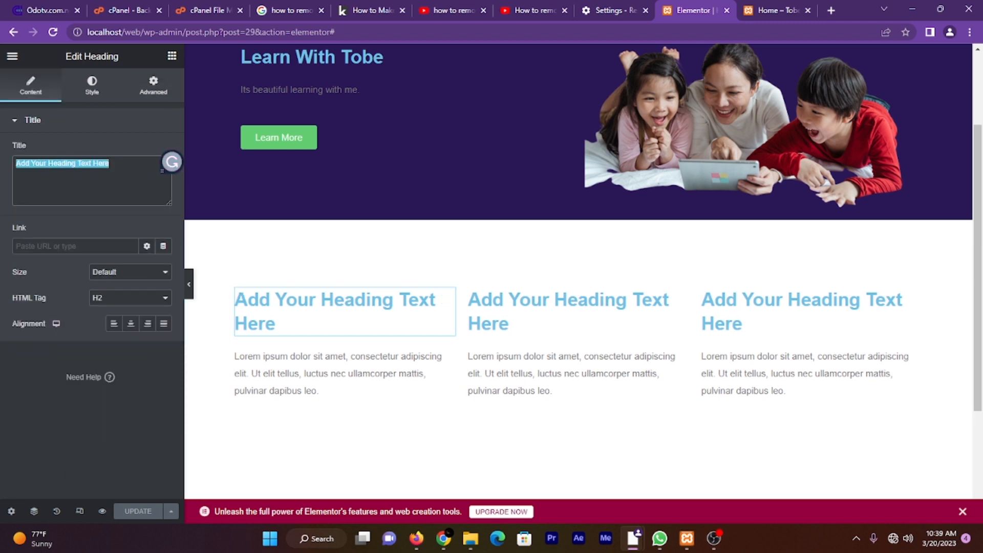
pyautogui.write('Serv')
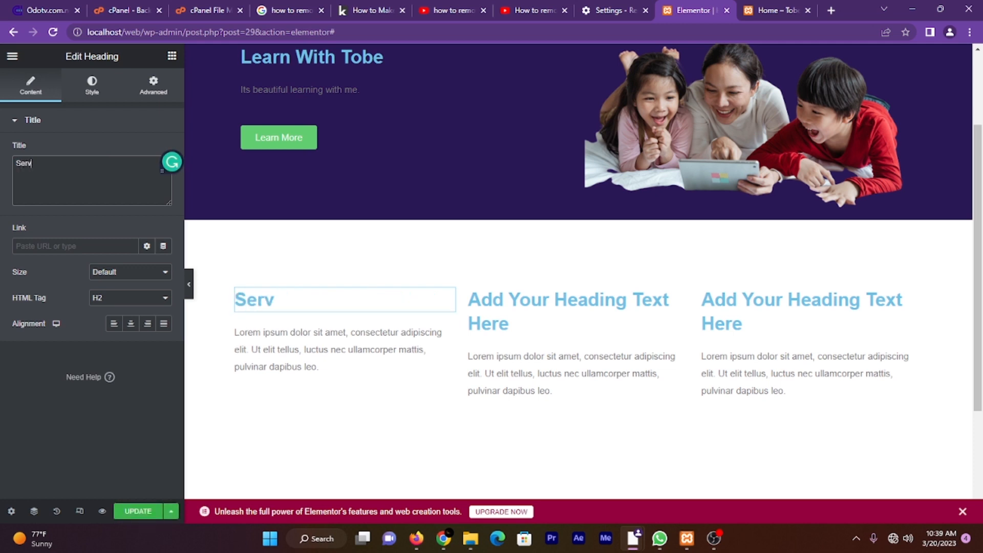
pyautogui.write('ice 1')
pyautogui.hotkey('ctrl', 'a')
pyautogui.hotkey('ctrl', 'c')
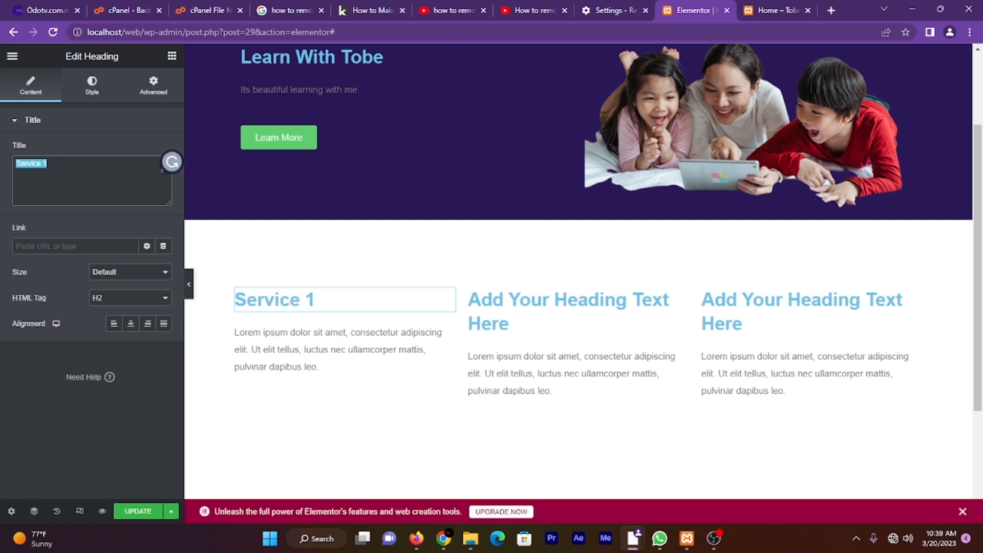
# - Replace the middle column's heading with the copied title, changed to "Service 2"
pyautogui.click(568, 311)
pyautogui.click(110, 165)
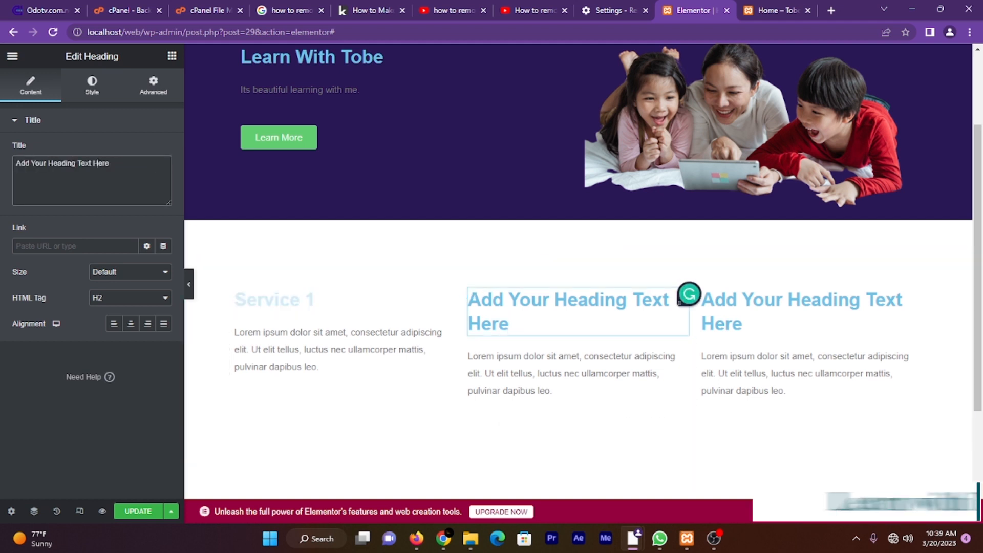
pyautogui.hotkey('ctrl', 'a')
pyautogui.hotkey('ctrl', 'v')
pyautogui.press('BackSpace')
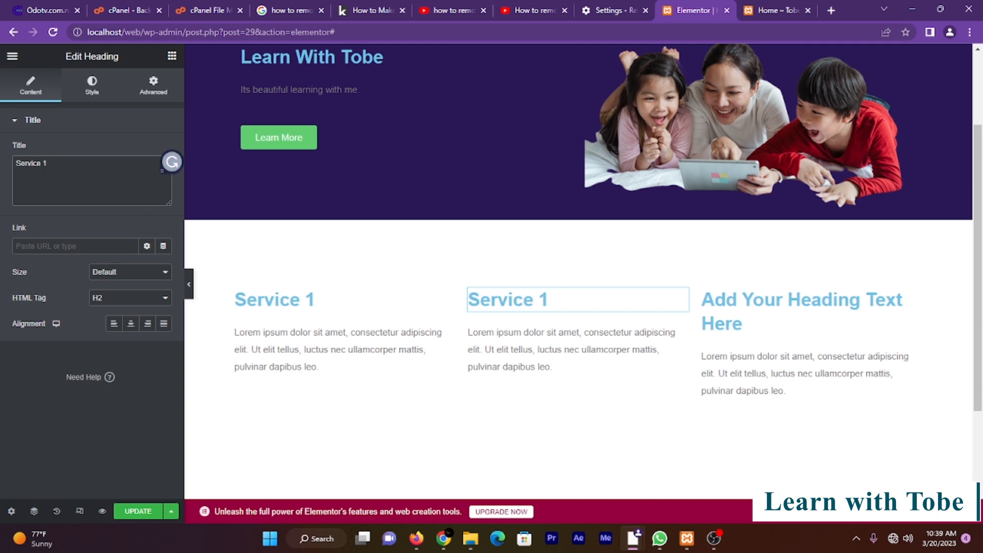
pyautogui.write('2')
# - Replace the third column's heading with the copied title, changed to "Service 3", and update the page
pyautogui.click(789, 311)
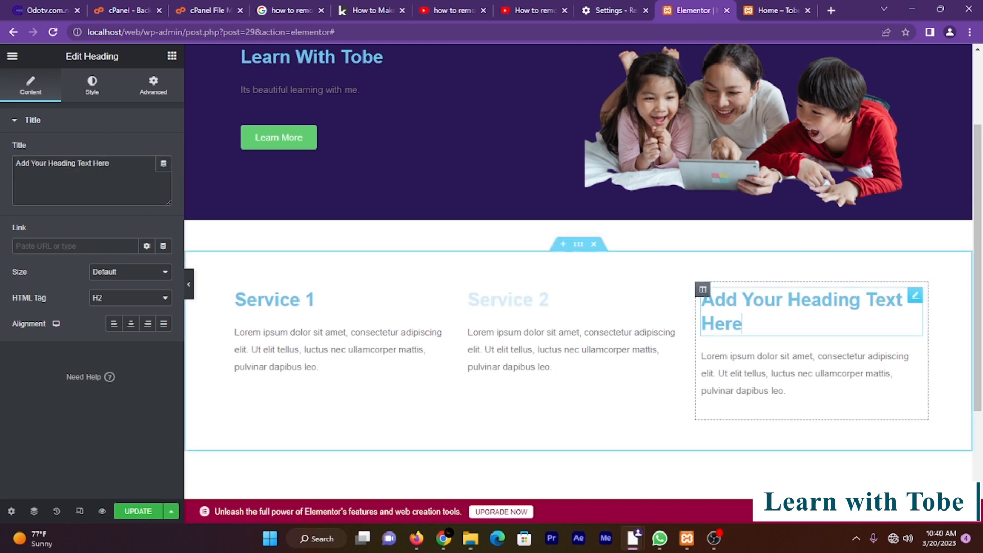
pyautogui.click(111, 165)
pyautogui.hotkey('ctrl', 'a')
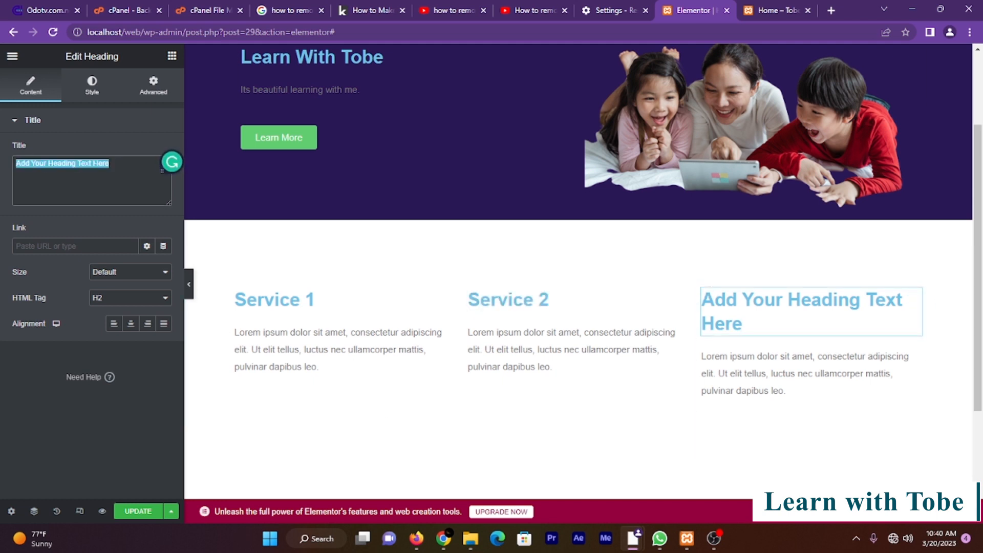
pyautogui.hotkey('ctrl', 'v')
pyautogui.press('BackSpace')
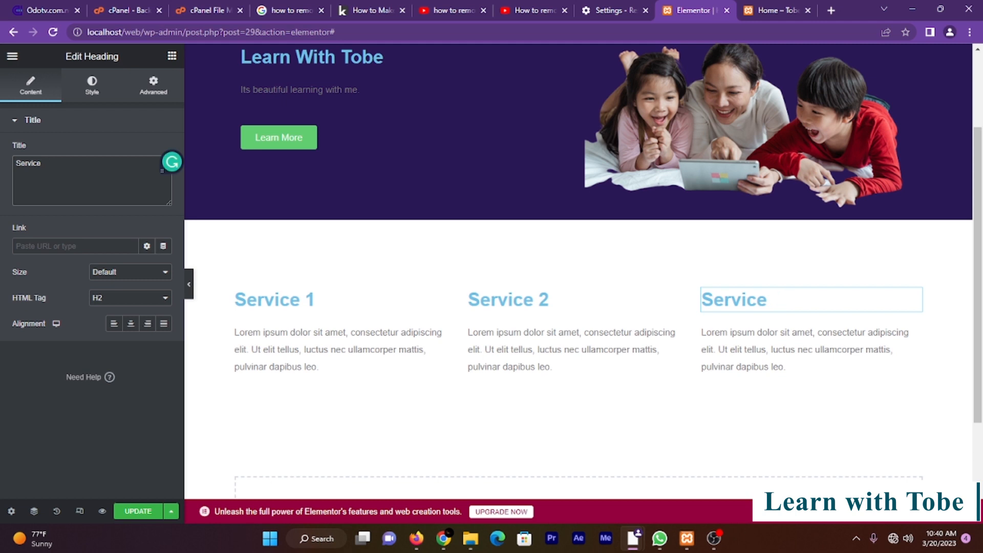
pyautogui.write('3')
pyautogui.click(138, 510)
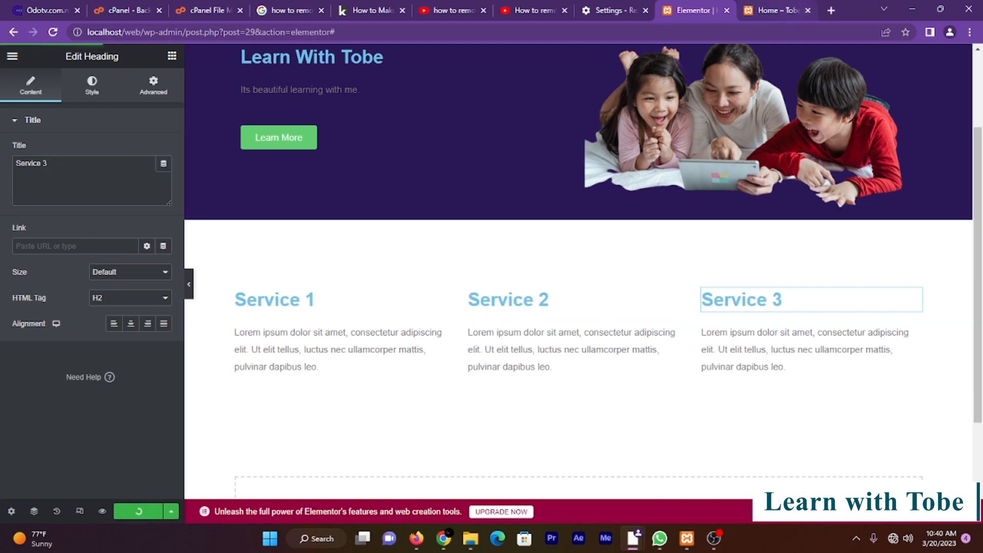
# - Reload the public Home page to check the three service headings, and return to the Elementor editor
pyautogui.click(777, 10)
pyautogui.press('F5')
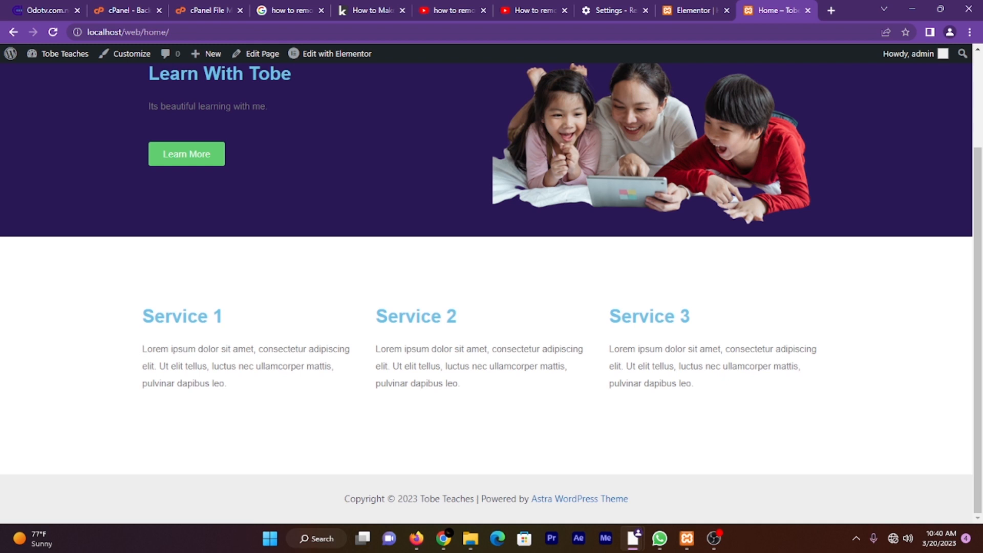
pyautogui.click(692, 10)
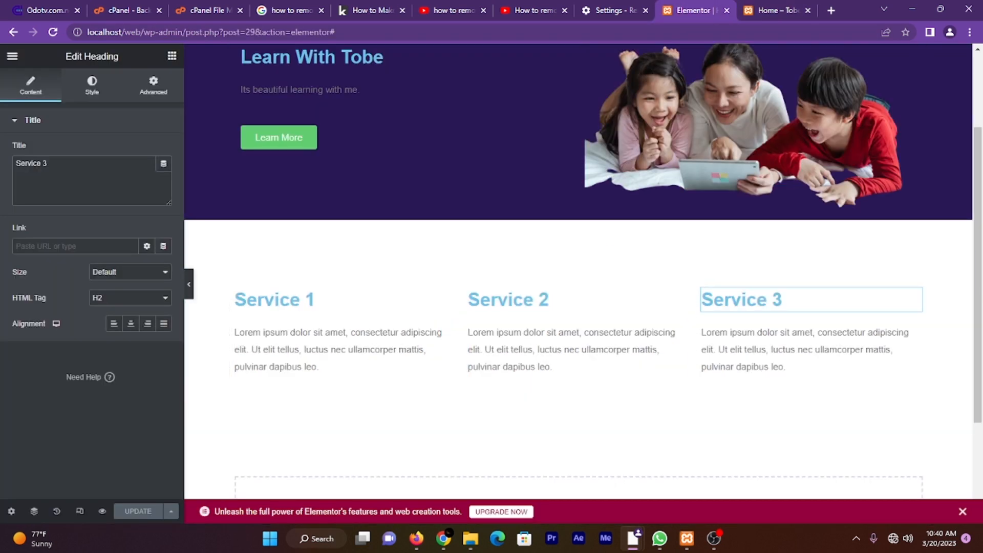
# - Add a Button widget below the text in each of the three service columns and save the page
pyautogui.click(172, 56)
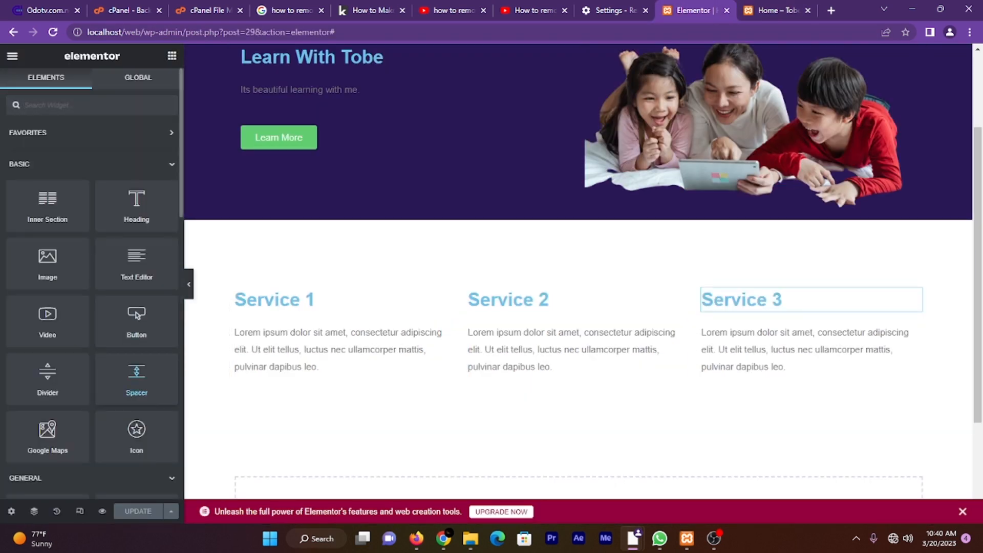
pyautogui.moveTo(136, 320); pyautogui.dragTo(282, 362)
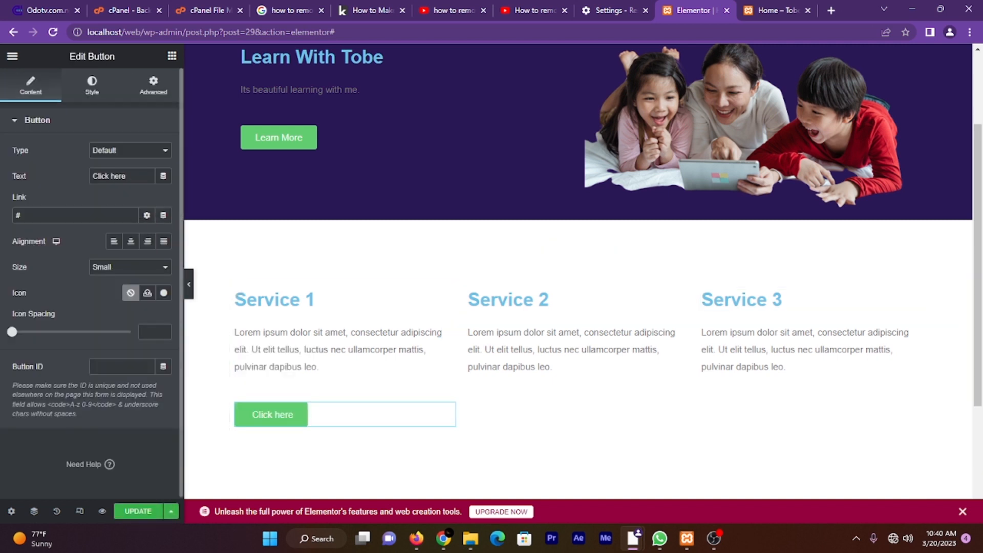
pyautogui.click(172, 56)
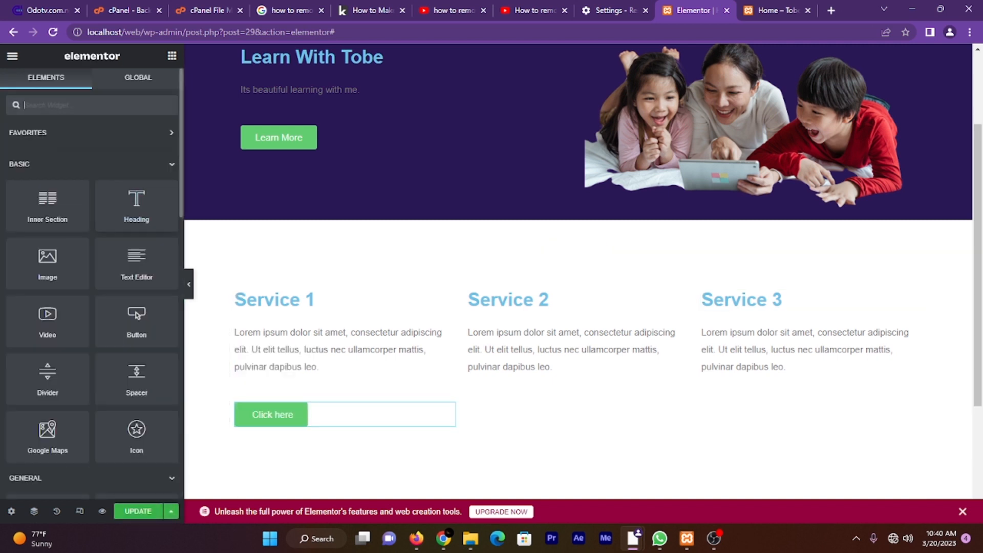
pyautogui.moveTo(136, 319); pyautogui.dragTo(548, 390)
pyautogui.click(172, 55)
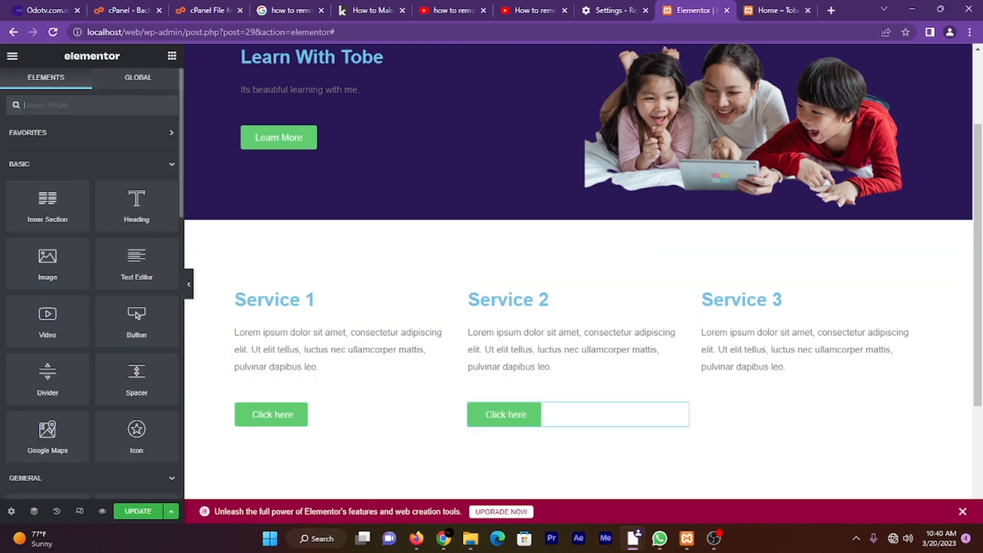
pyautogui.moveTo(136, 320); pyautogui.dragTo(742, 383)
pyautogui.hotkey('ctrl', 's')
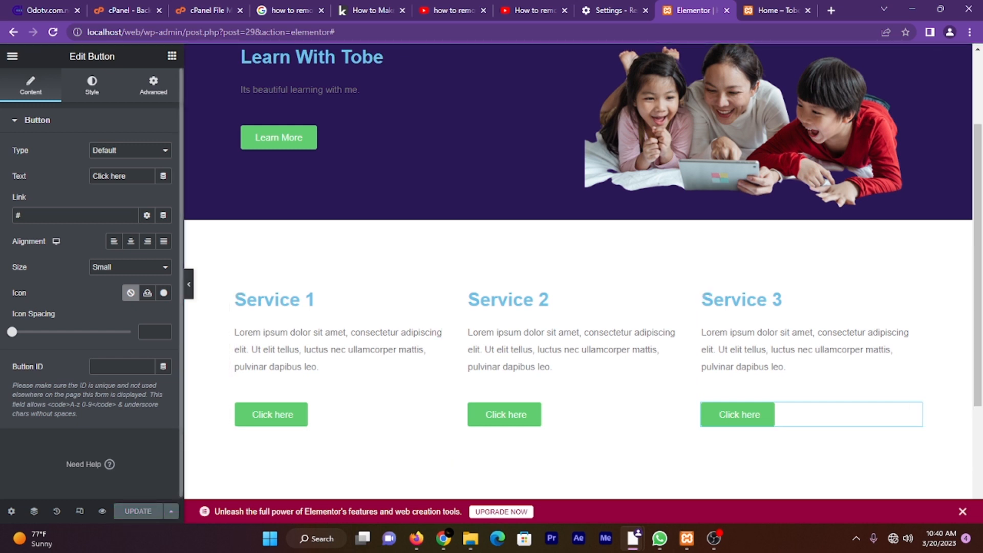
# - Change the Service 3 button's text to "read more" and copy that text
pyautogui.moveTo(128, 176); pyautogui.dragTo(91, 176)
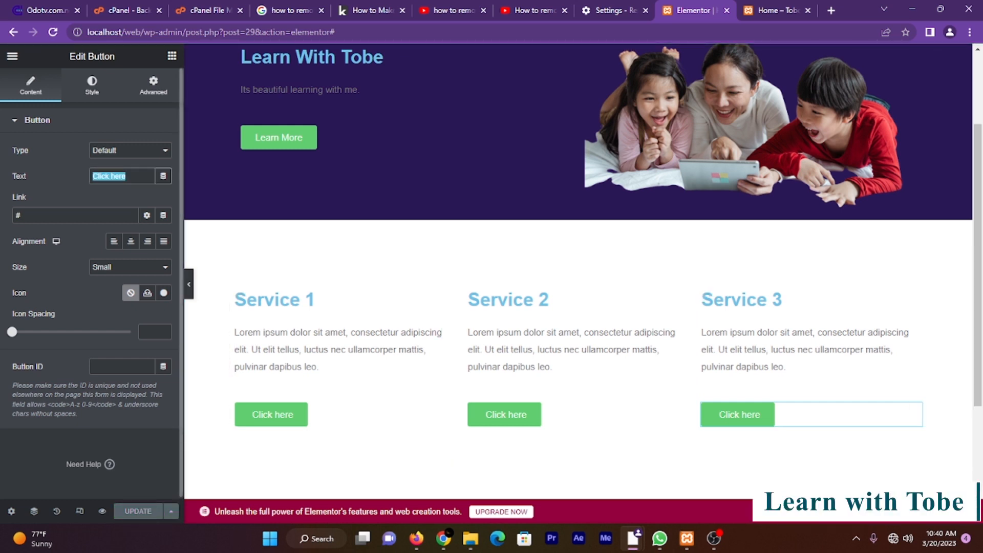
pyautogui.write('See ')
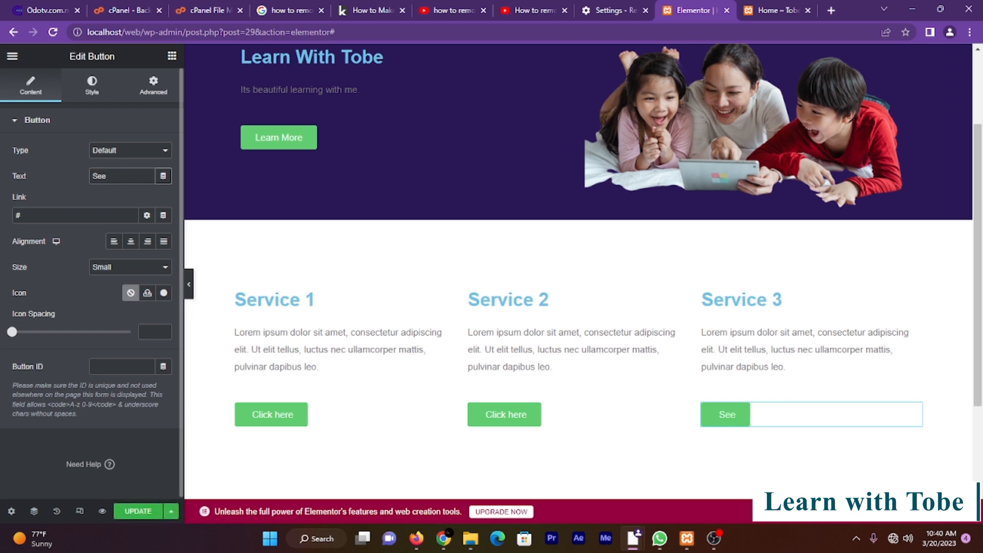
pyautogui.write('more')
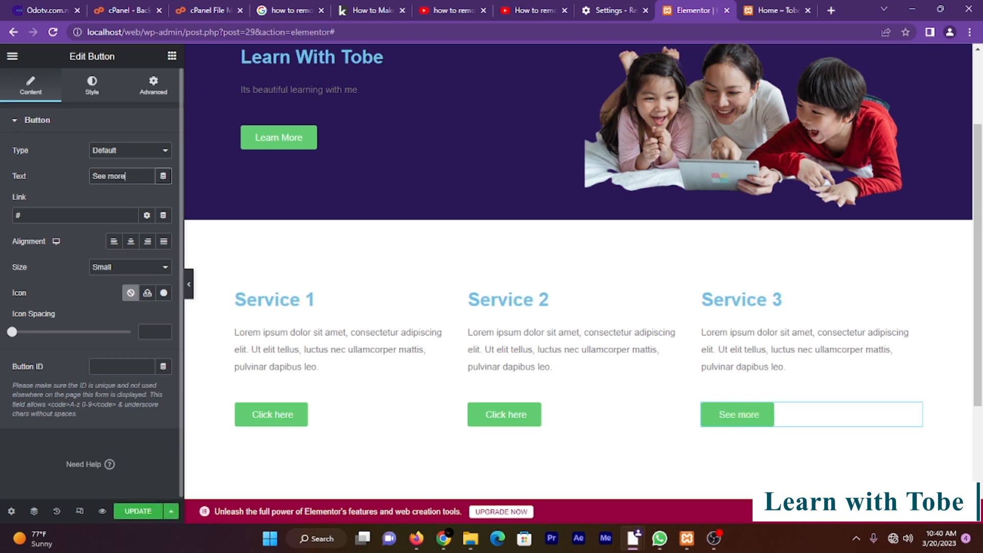
pyautogui.moveTo(106, 176); pyautogui.dragTo(92, 176)
pyautogui.write('read')
pyautogui.moveTo(128, 176); pyautogui.dragTo(92, 176)
pyautogui.hotkey('ctrl', 'c')
# - Replace the Service 2 and Service 1 button texts with the copied "read more" and save the page
pyautogui.click(506, 414)
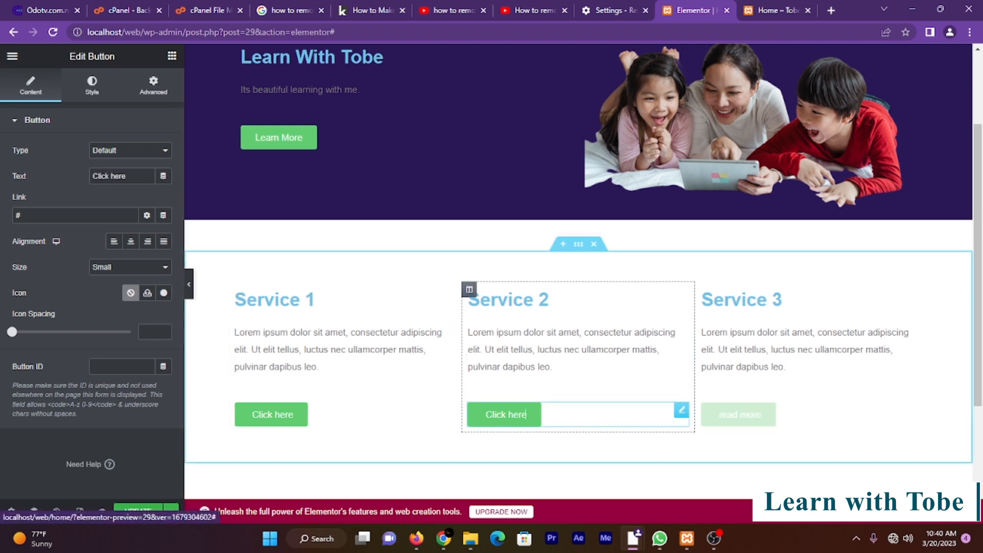
pyautogui.moveTo(126, 176); pyautogui.dragTo(92, 176)
pyautogui.hotkey('ctrl', 'v')
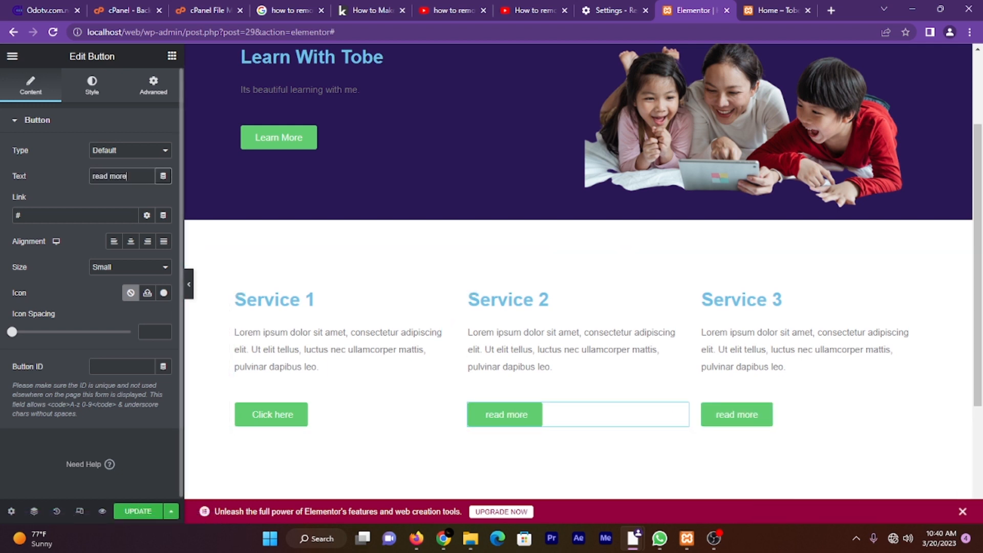
pyautogui.click(272, 414)
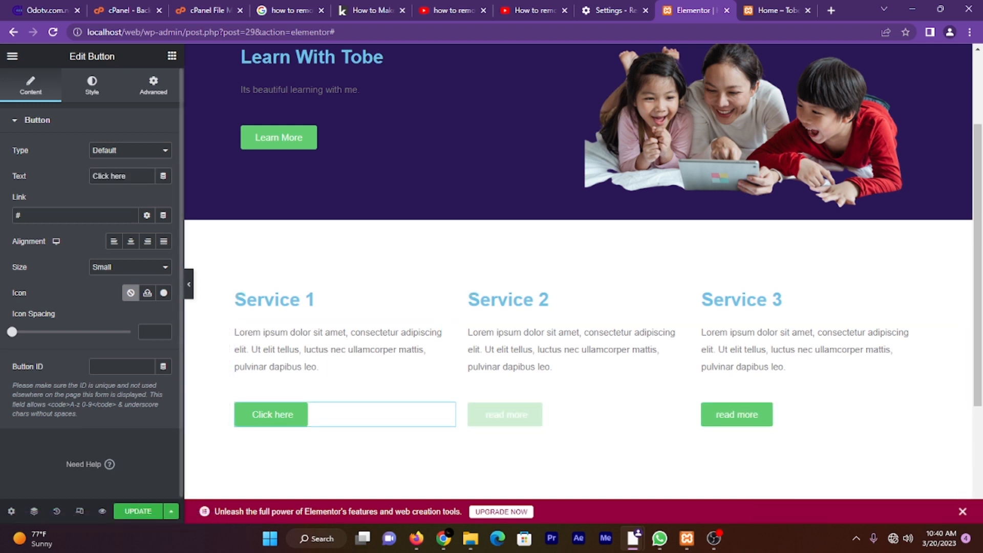
pyautogui.moveTo(127, 177); pyautogui.dragTo(92, 176)
pyautogui.hotkey('ctrl', 'v')
pyautogui.hotkey('ctrl', 's')
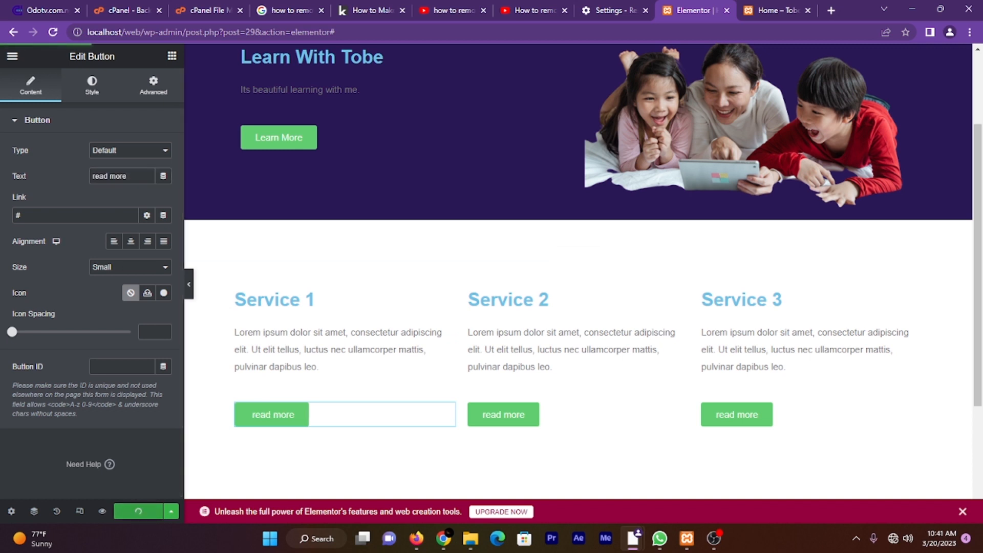
# - Preview the page layout at full width without the editing controls, and restore them
pyautogui.scroll(-3, 338, 307)
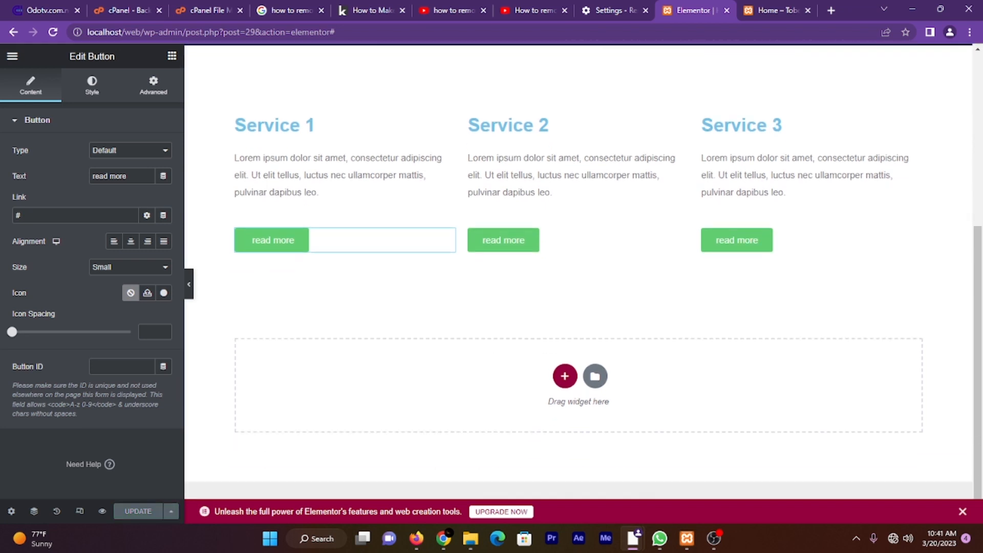
pyautogui.scroll(5, 579, 271)
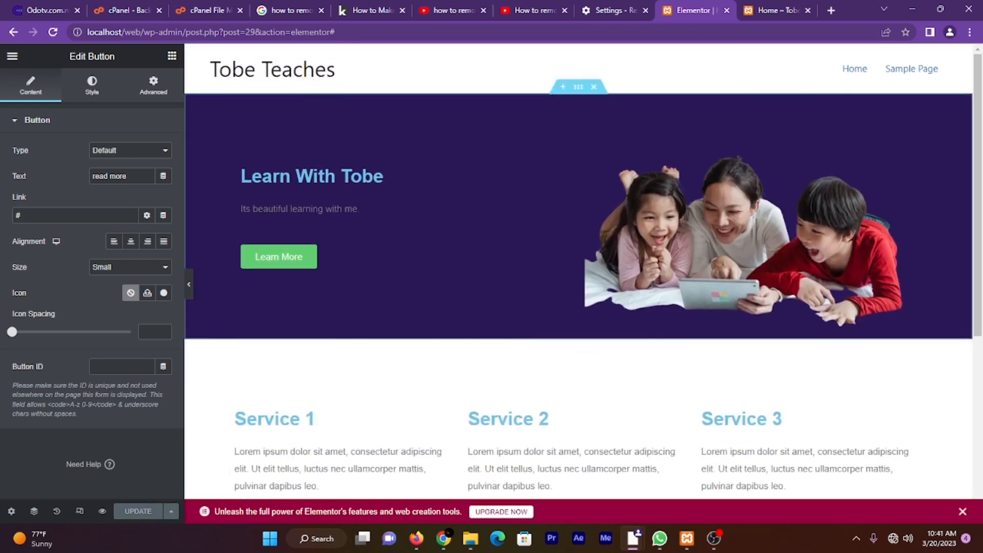
pyautogui.click(188, 284)
pyautogui.scroll(-3, 491, 255)
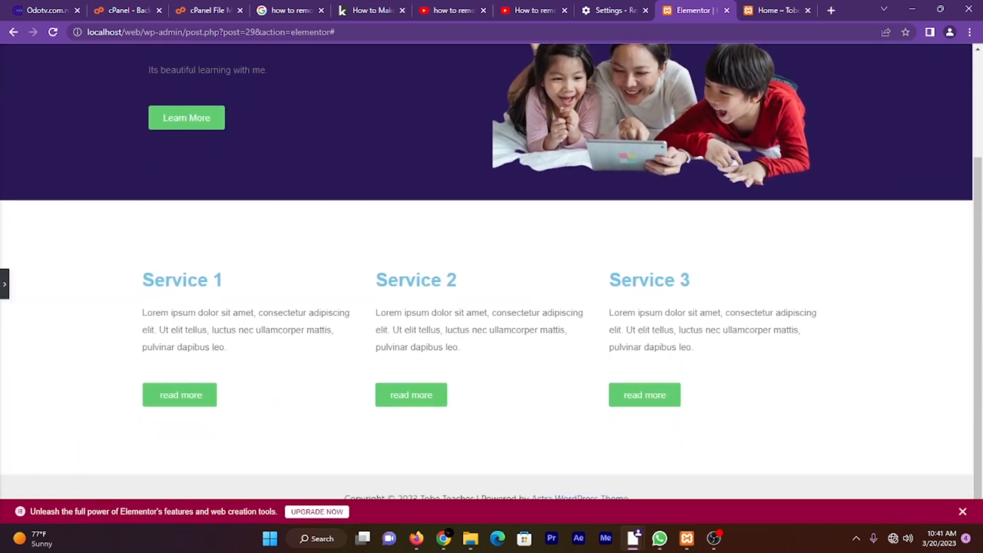
pyautogui.scroll(3, 492, 256)
pyautogui.click(5, 284)
# - Add a new section with two equal columns below the services section
pyautogui.scroll(-3, 348, 327)
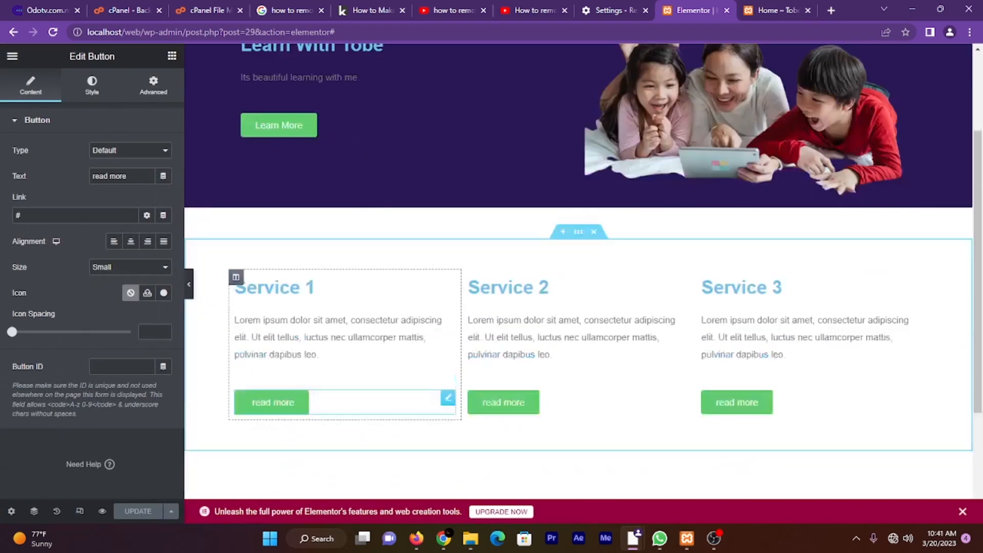
pyautogui.scroll(-3, 579, 271)
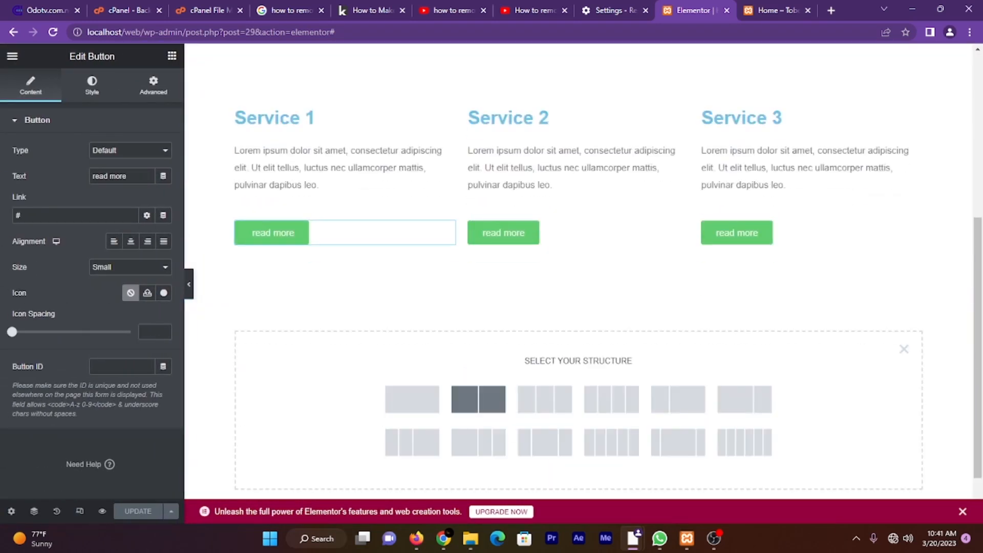
pyautogui.click(478, 399)
pyautogui.scroll(6, 516, 327)
pyautogui.scroll(-3, 517, 327)
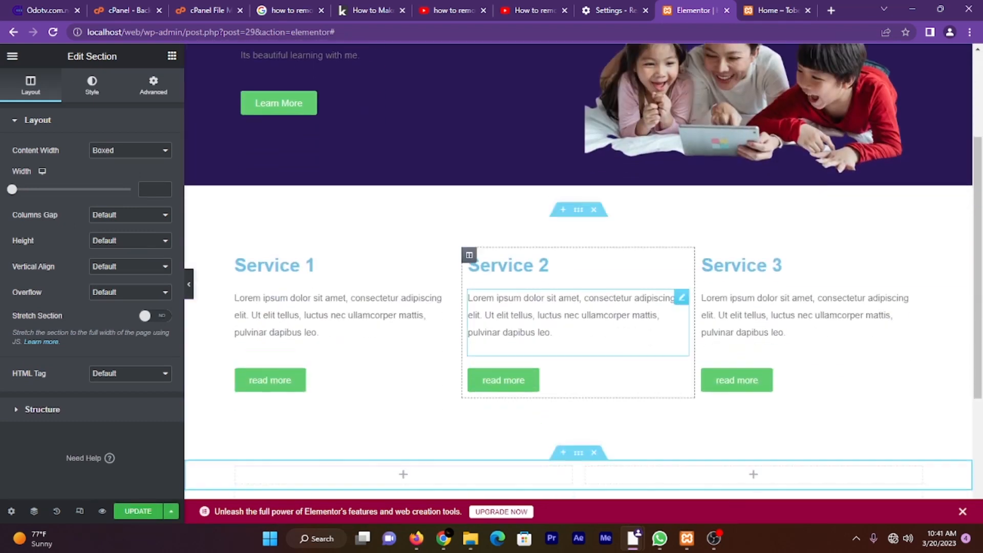
pyautogui.scroll(-1, 517, 327)
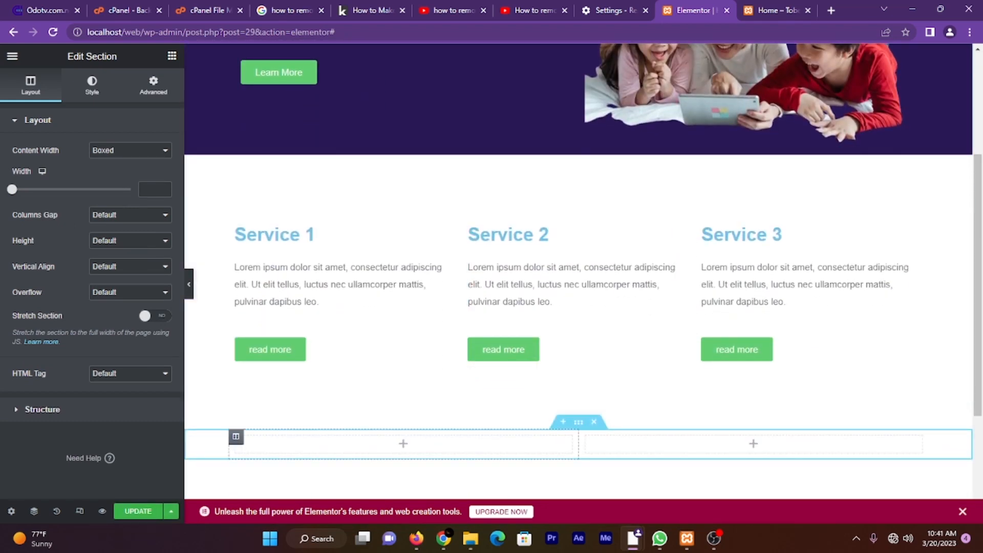
pyautogui.scroll(-4, 405, 444)
# - Place an Image widget in the new section's first column and a Google Maps widget in its second column
pyautogui.click(403, 265)
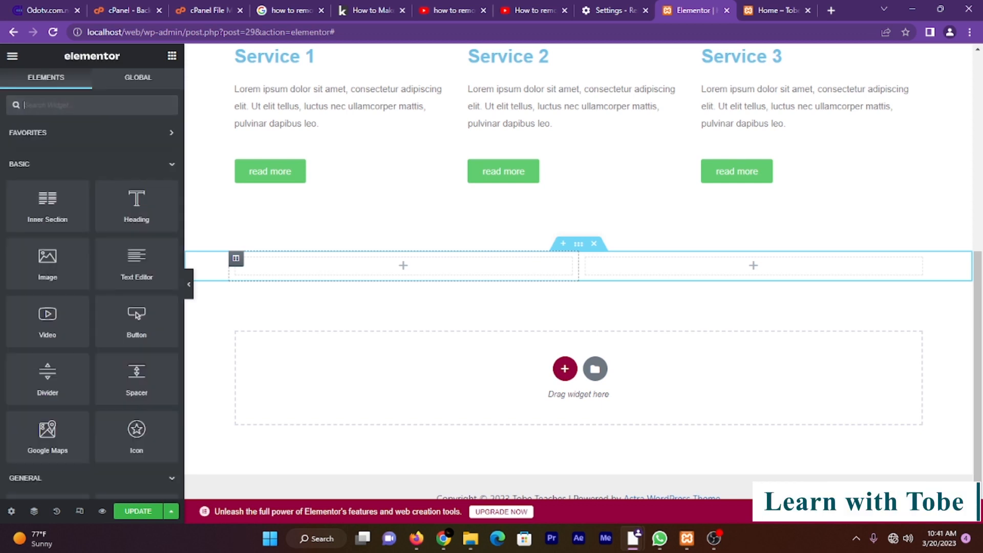
pyautogui.moveTo(47, 259); pyautogui.dragTo(406, 261)
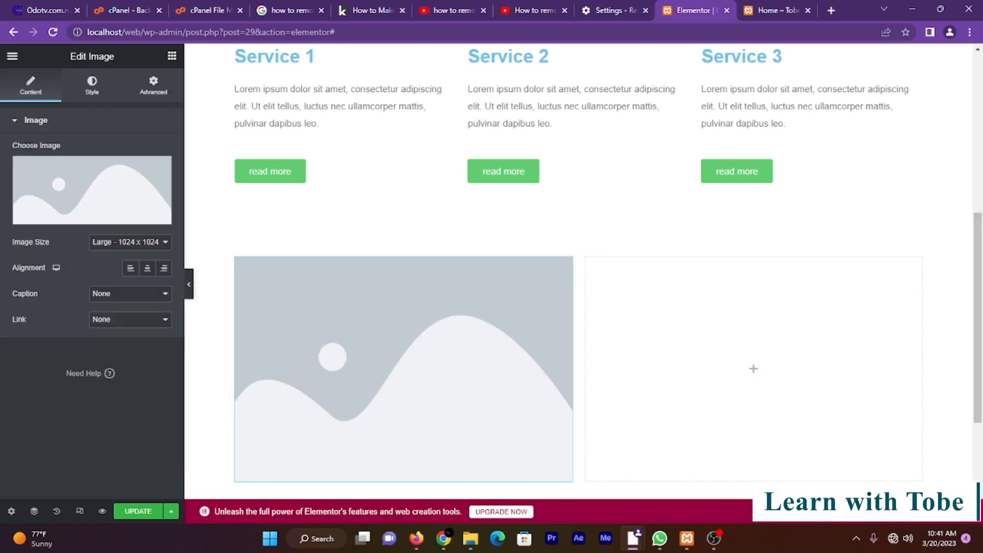
pyautogui.click(172, 55)
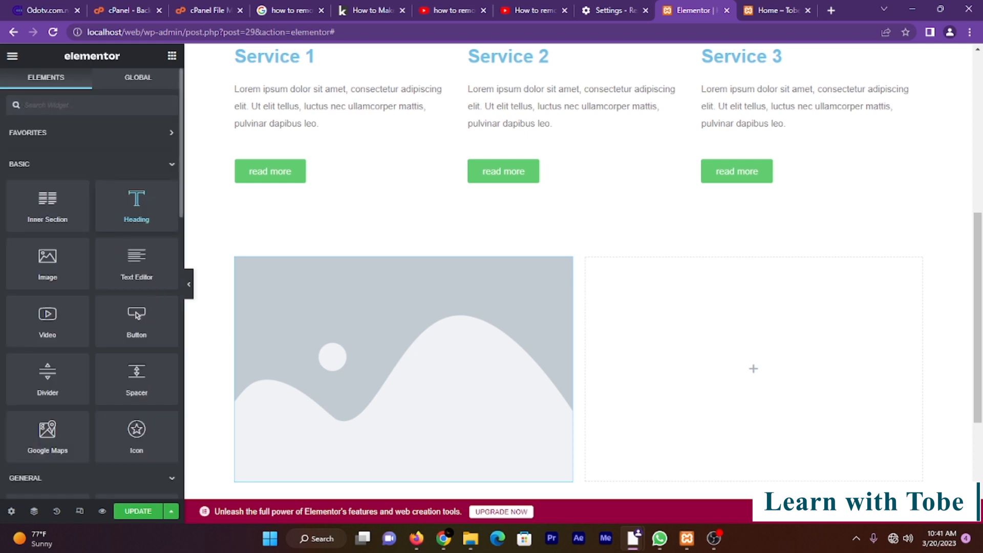
pyautogui.scroll(-1, 136, 205)
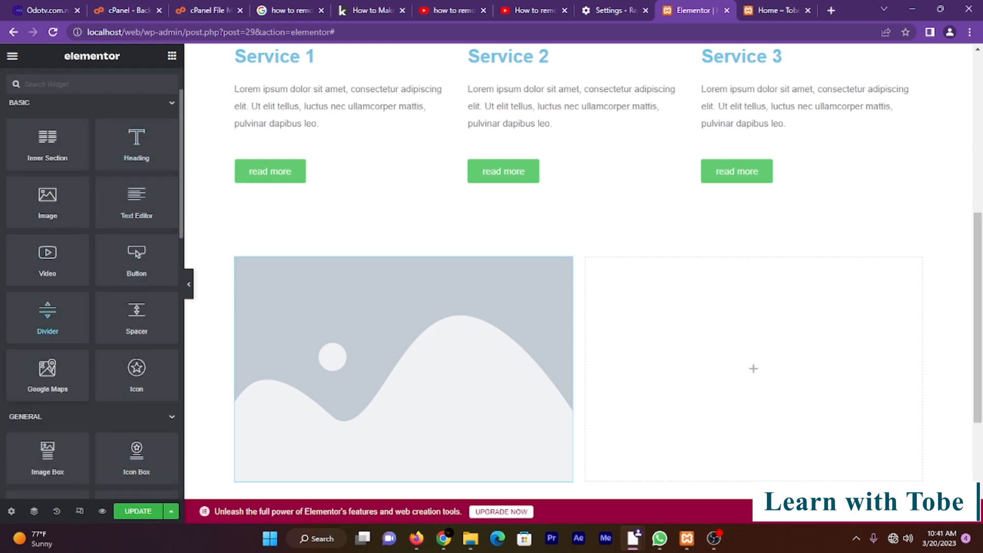
pyautogui.moveTo(47, 371); pyautogui.dragTo(770, 361)
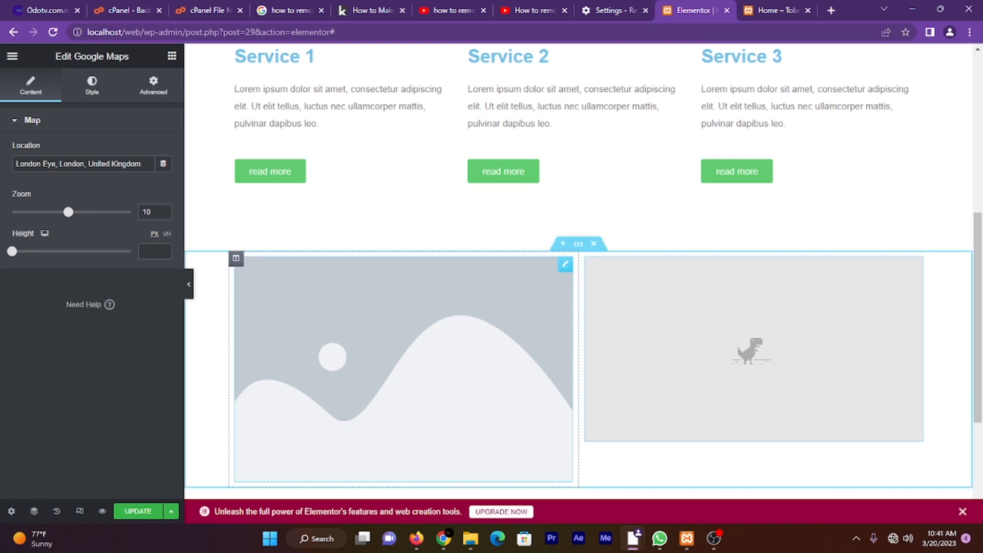
# - Set the Google Maps widget's location to "University of Nigeria Nsukka" and save the page
pyautogui.hotkey('ctrl', 'shift', 'Left')
pyautogui.hotkey('ctrl', 'shift', 'Left')
pyautogui.hotkey('ctrl', 'shift', 'Left')
pyautogui.hotkey('ctrl', 'shift', 'Left')
pyautogui.hotkey('ctrl', 'shift', 'Left')
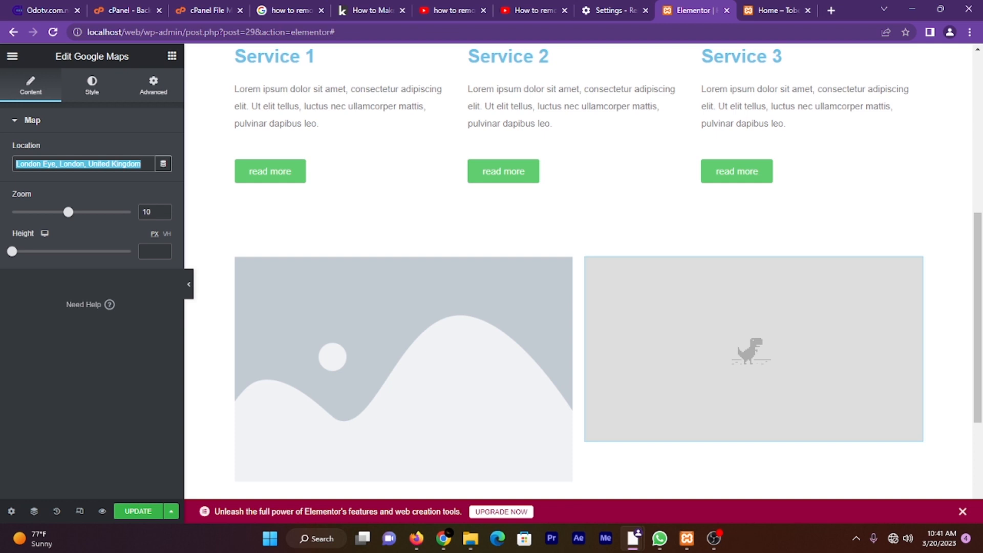
pyautogui.write('Univer')
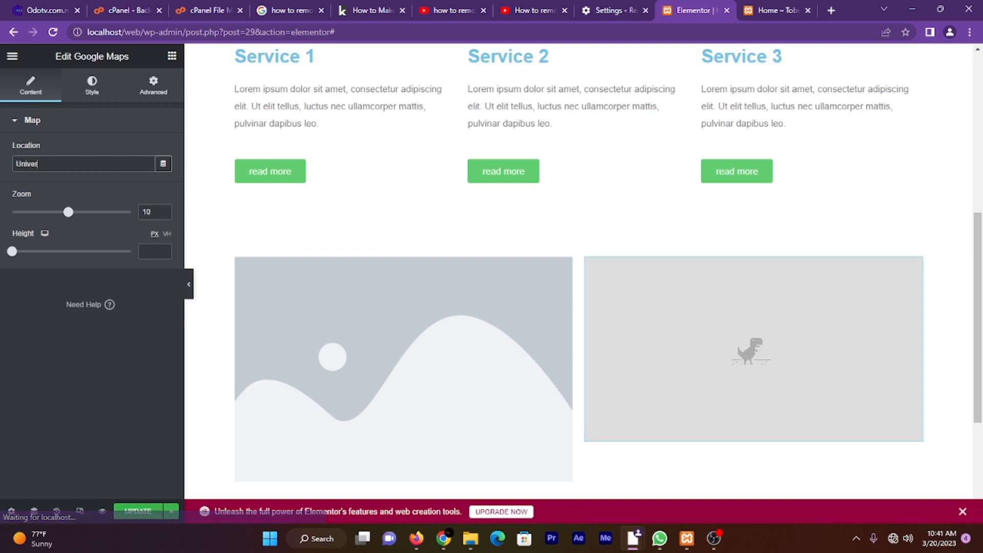
pyautogui.write('sity ')
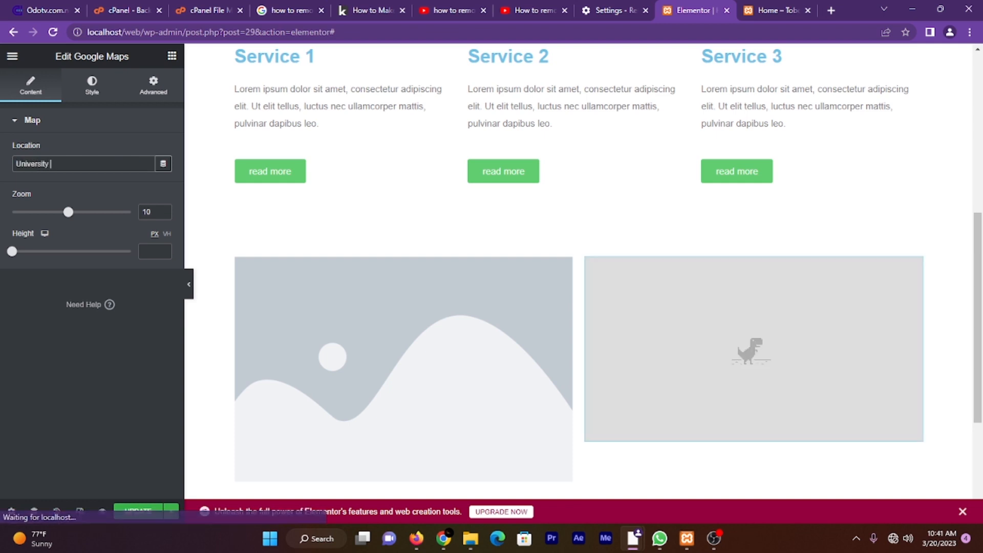
pyautogui.write('of Nigeria')
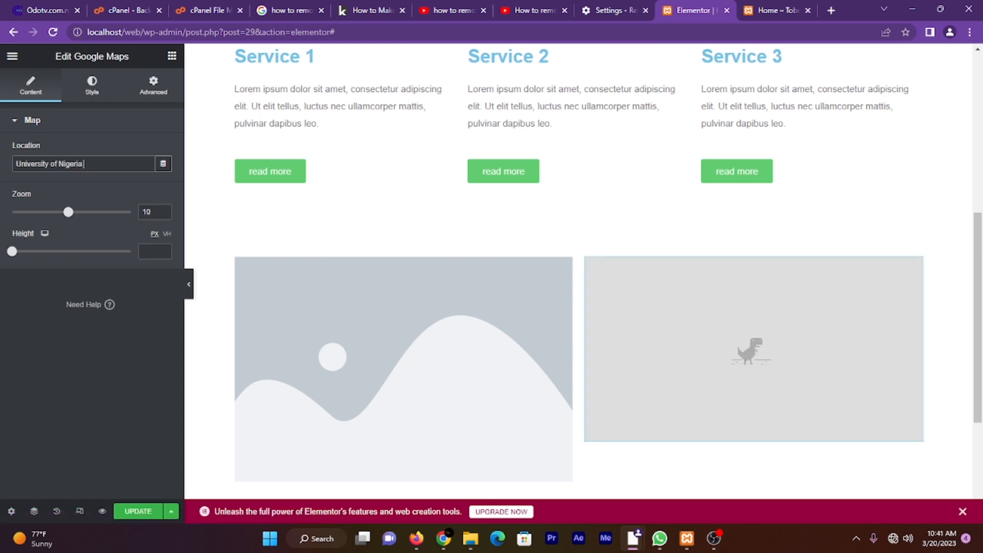
pyautogui.write(' Nus')
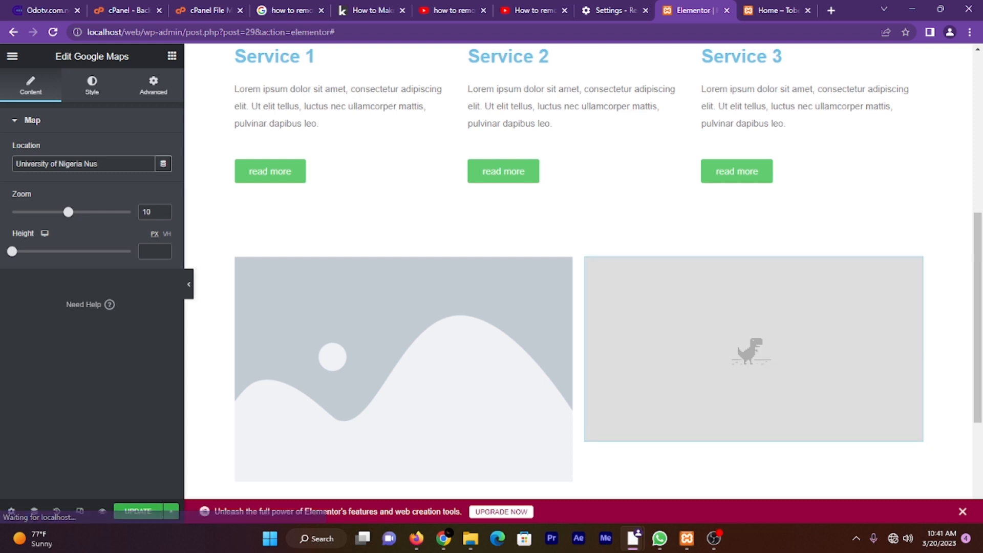
pyautogui.press('BackSpace')
pyautogui.press('BackSpace')
pyautogui.write('sukka')
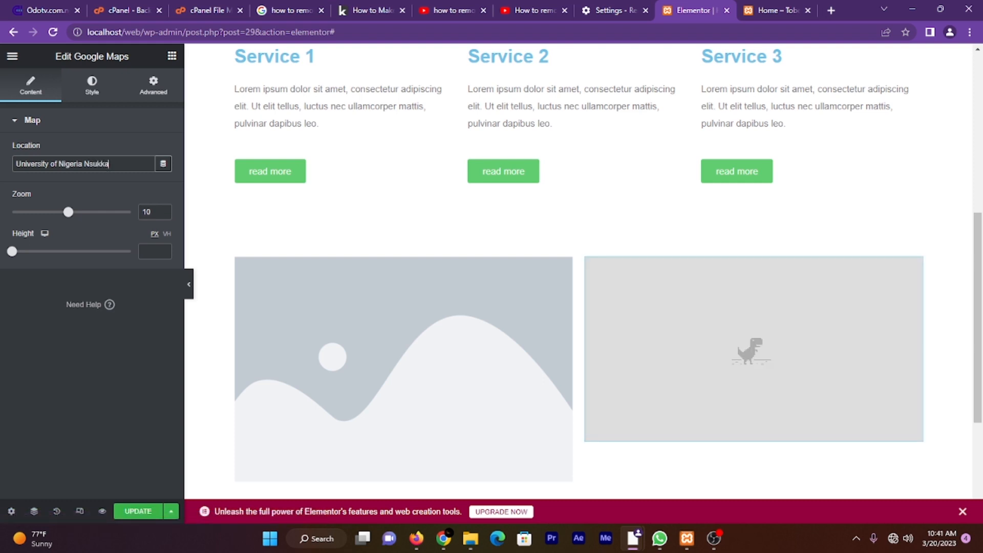
pyautogui.hotkey('ctrl', 's')
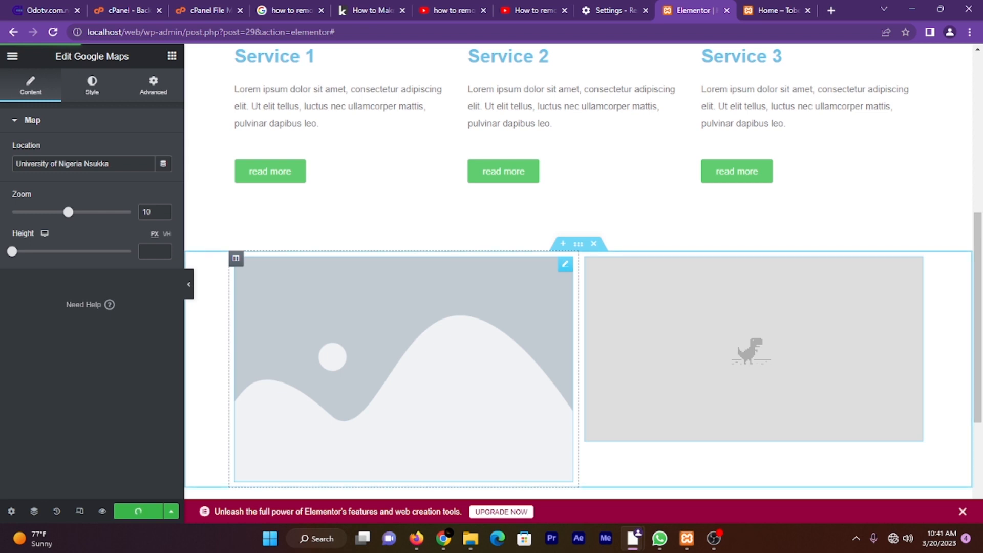
# - Set the map column's vertical alignment to Middle and update the page
pyautogui.scroll(-3, 584, 286)
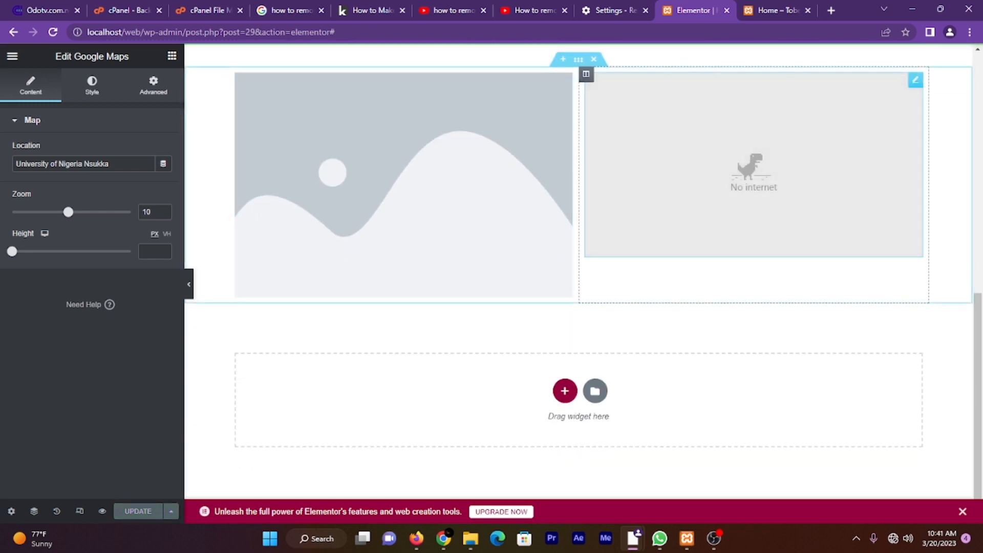
pyautogui.scroll(1, 584, 287)
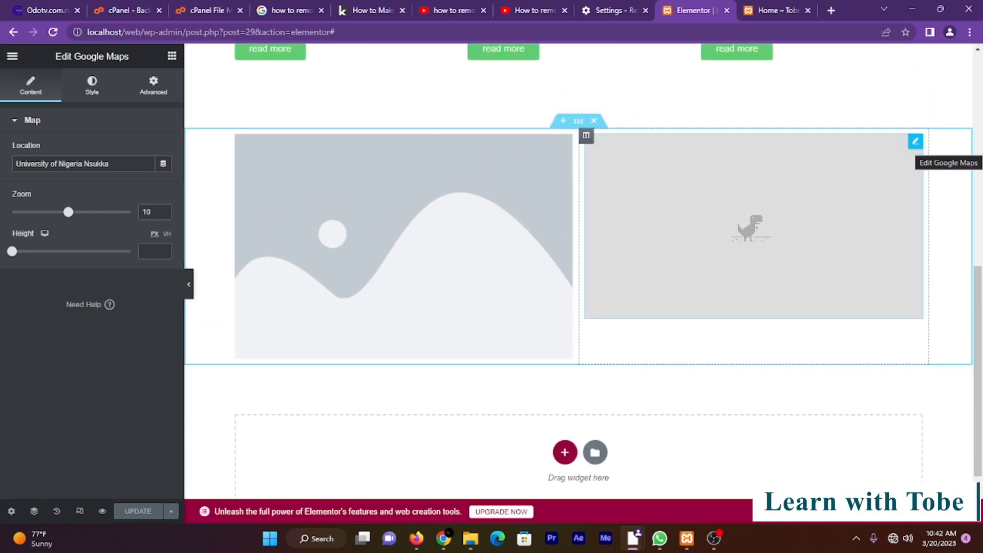
pyautogui.click(586, 135)
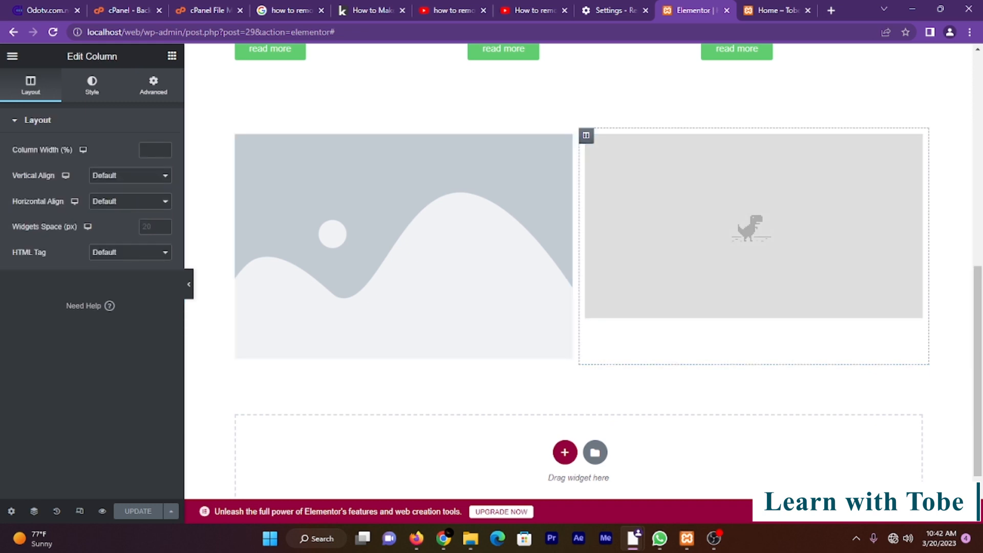
pyautogui.click(130, 175)
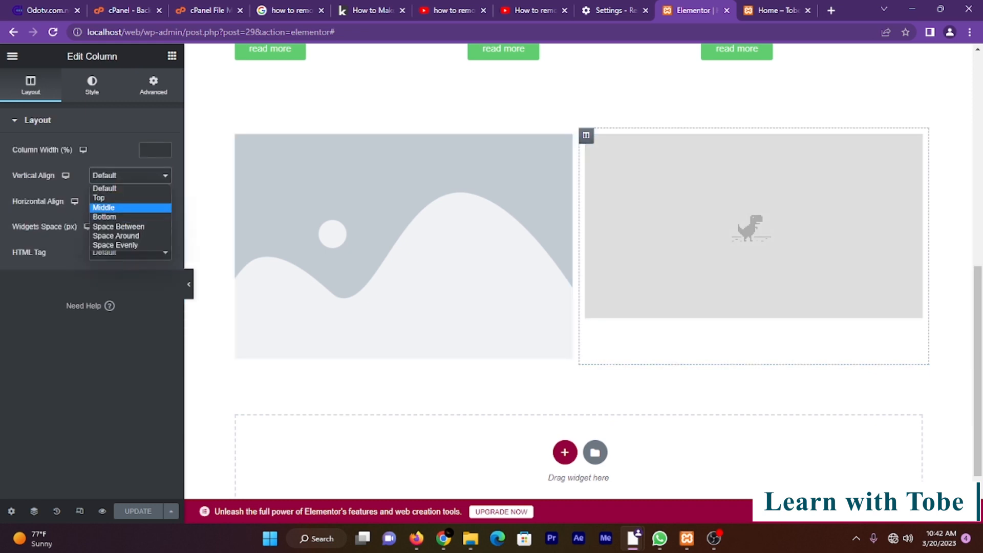
pyautogui.click(130, 208)
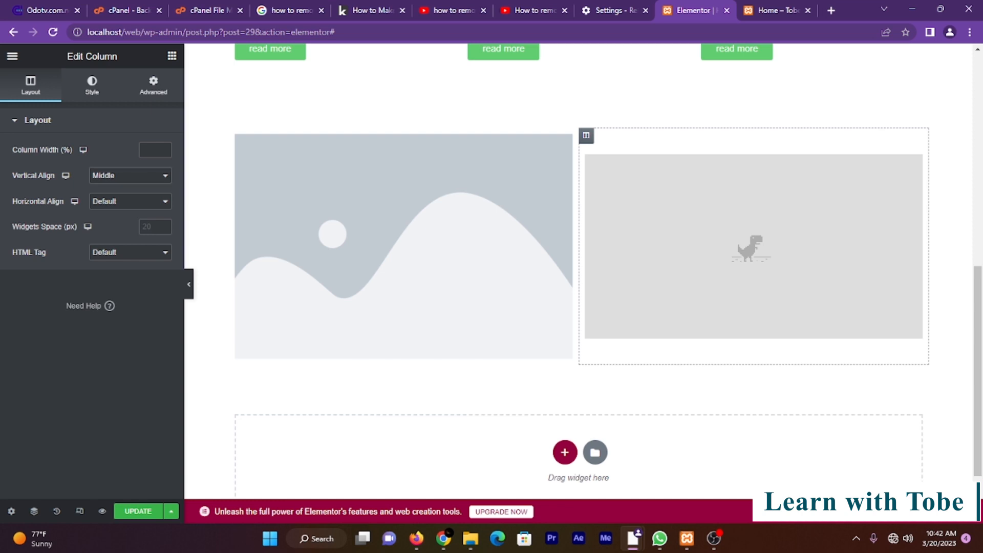
pyautogui.click(138, 511)
# - Fill the Image widget beside the map with the media library photo of a woman working at computer screens, and update the page
pyautogui.scroll(3, 409, 317)
pyautogui.scroll(5, 578, 307)
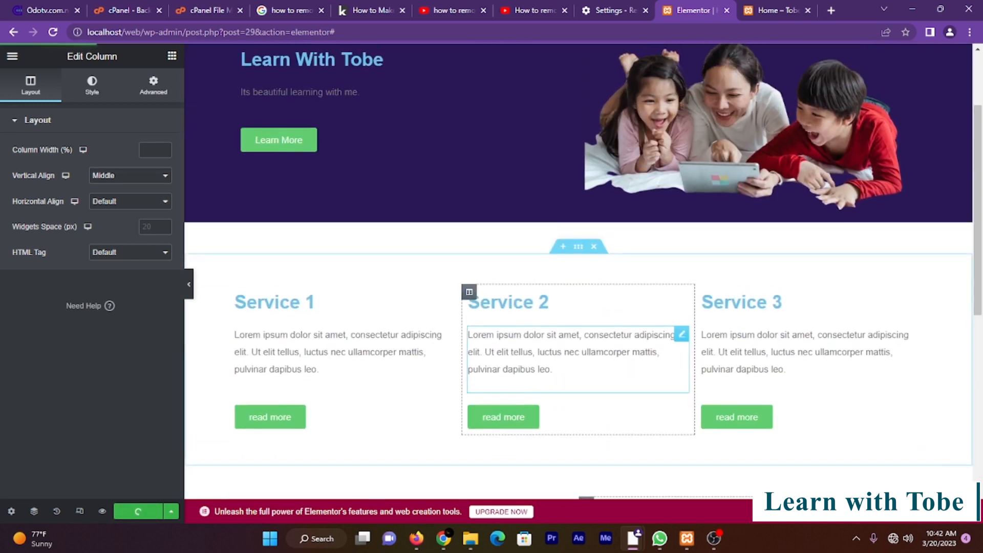
pyautogui.scroll(-7, 578, 307)
pyautogui.scroll(-4, 578, 307)
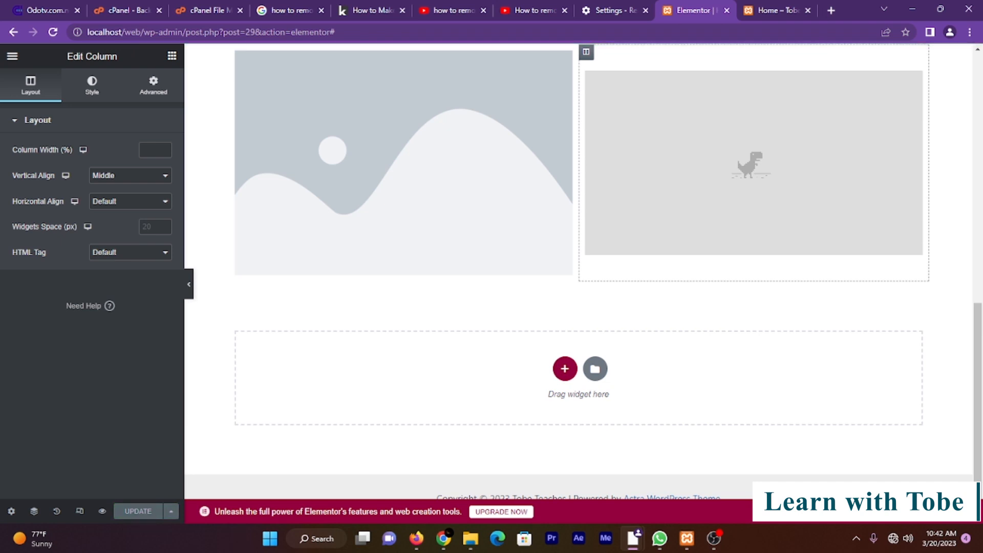
pyautogui.scroll(6, 578, 307)
pyautogui.scroll(-4, 578, 307)
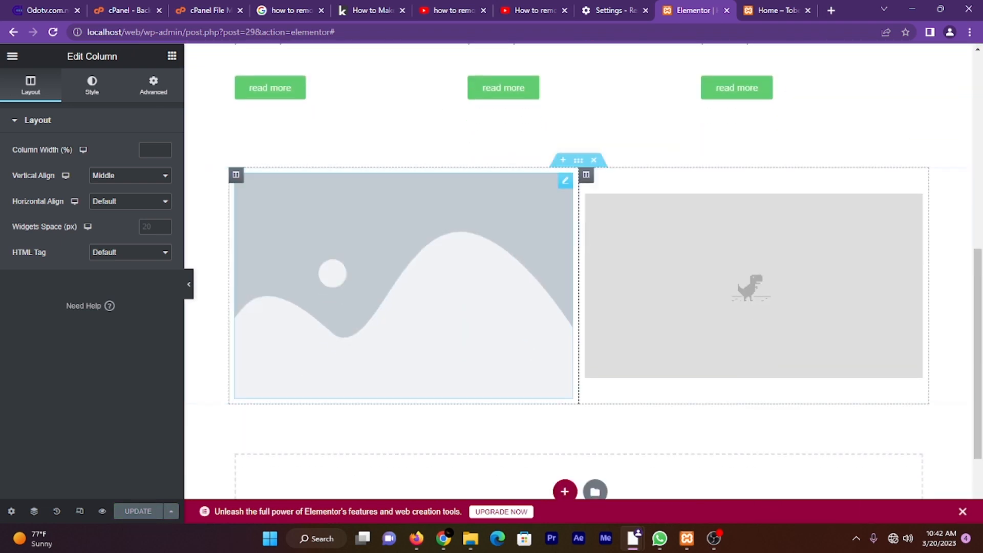
pyautogui.click(565, 180)
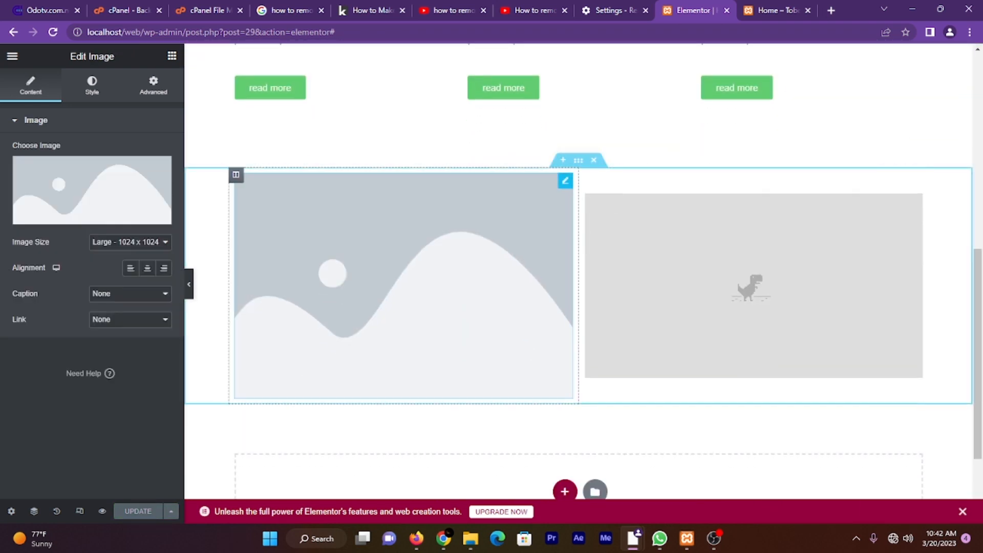
pyautogui.click(92, 189)
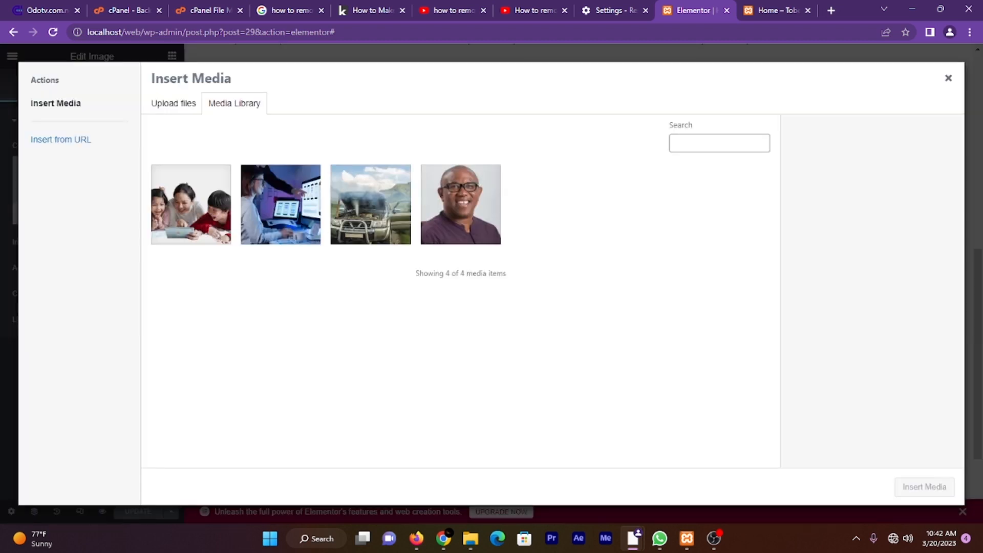
pyautogui.click(280, 204)
pyautogui.click(923, 486)
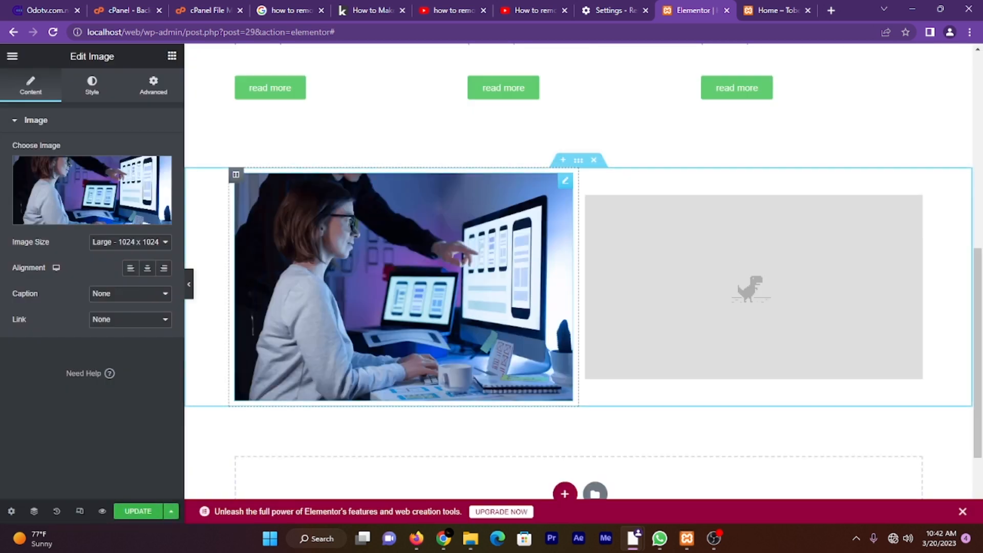
pyautogui.click(138, 510)
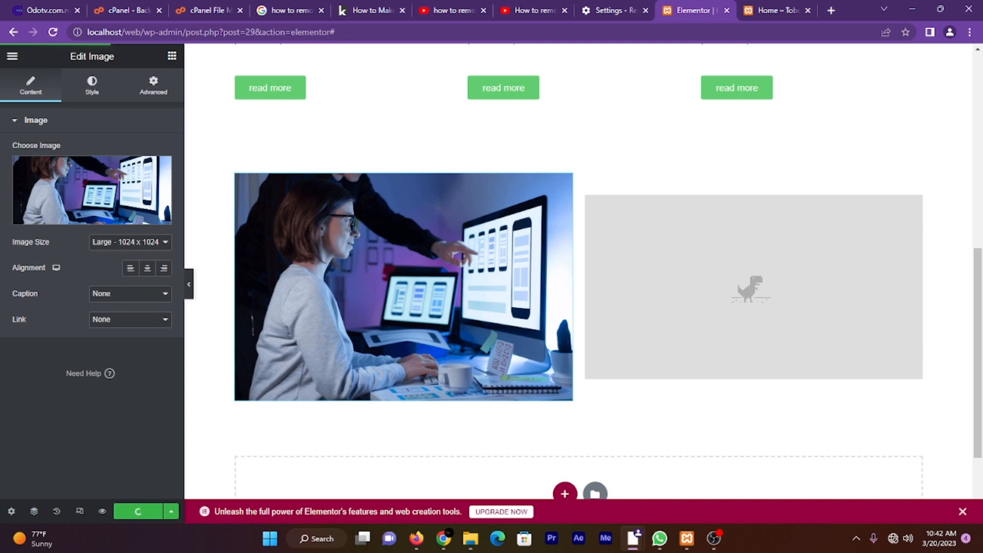
# - Review the whole page from header to footer, including at full width without the editing controls, and restore them
pyautogui.scroll(-2, 409, 307)
pyautogui.scroll(1, 409, 307)
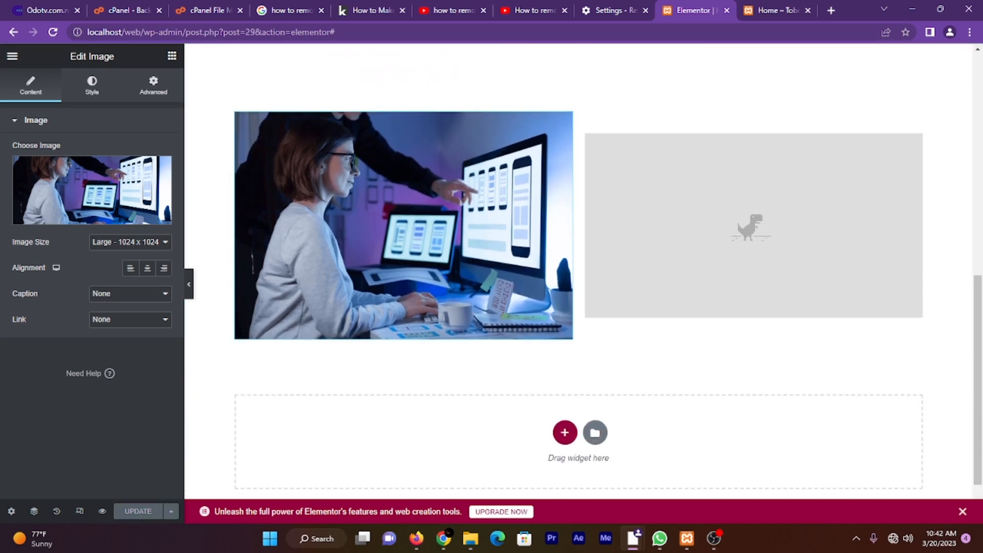
pyautogui.scroll(5, 578, 231)
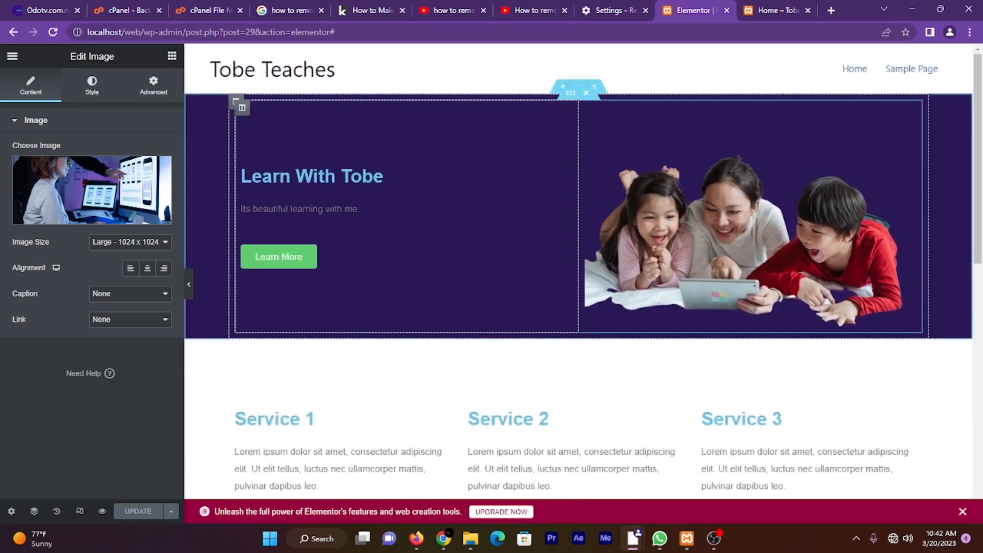
pyautogui.scroll(-9, 579, 271)
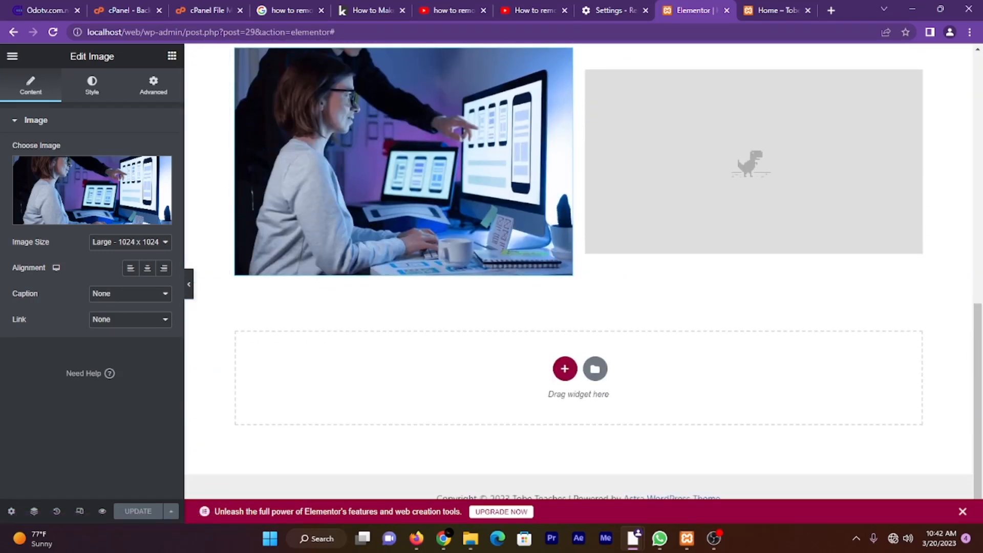
pyautogui.scroll(10, 579, 271)
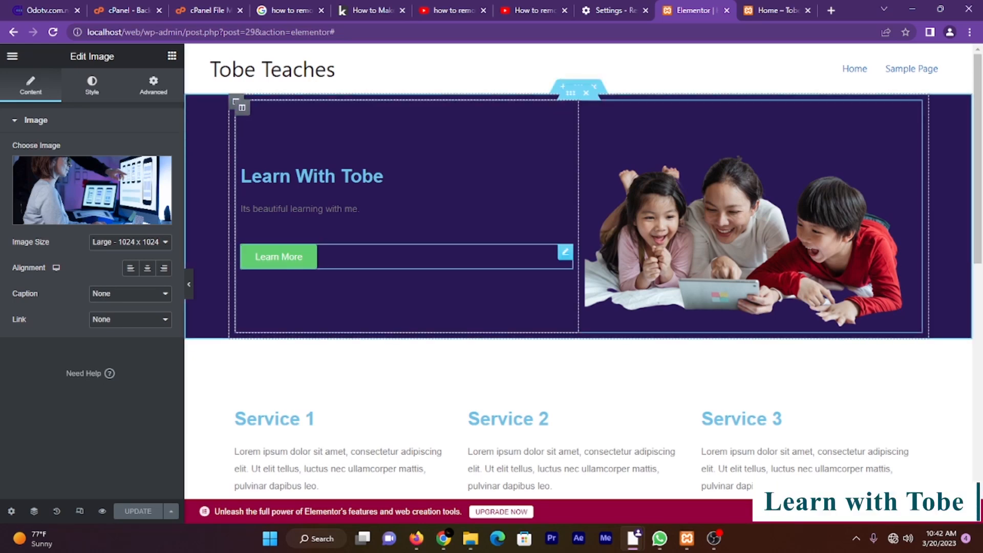
pyautogui.click(189, 284)
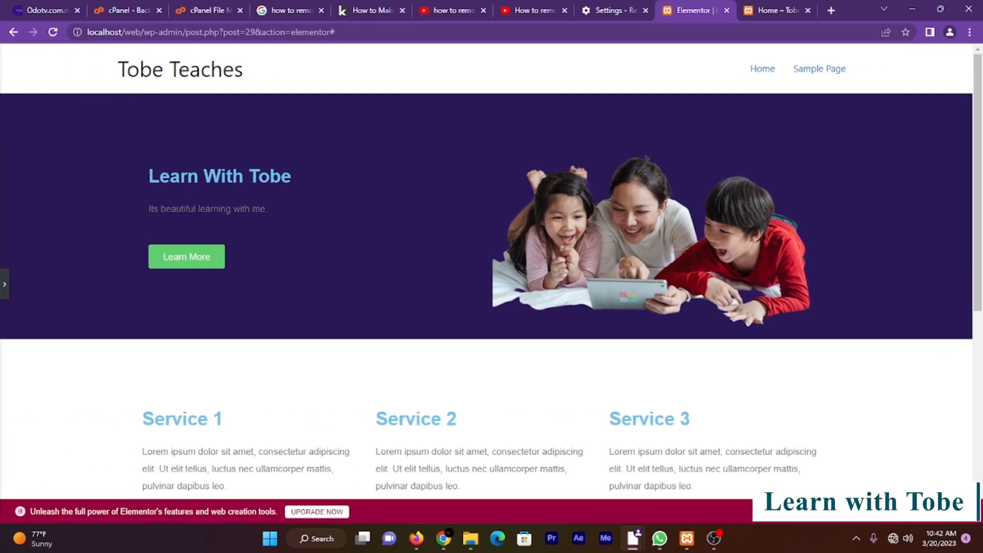
pyautogui.scroll(-8, 491, 272)
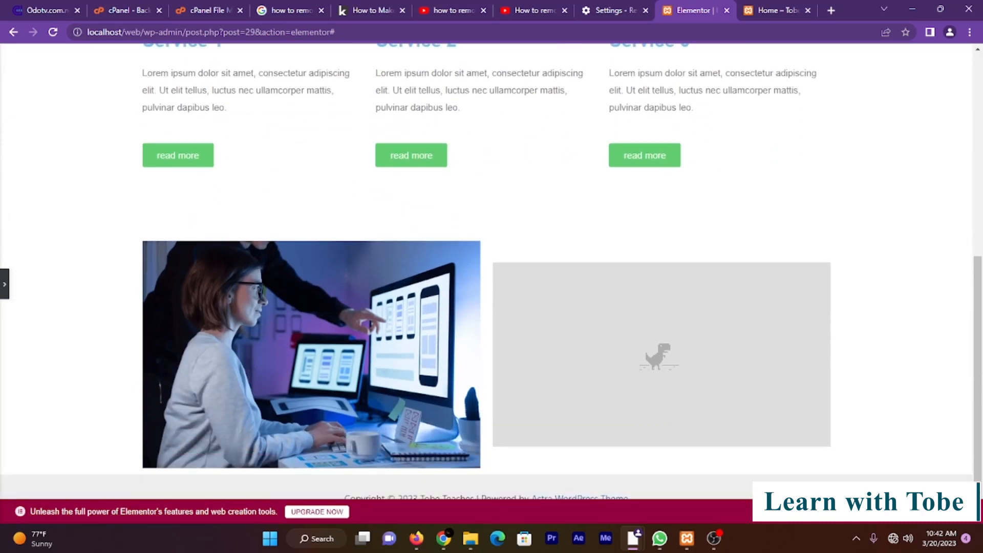
pyautogui.scroll(7, 491, 271)
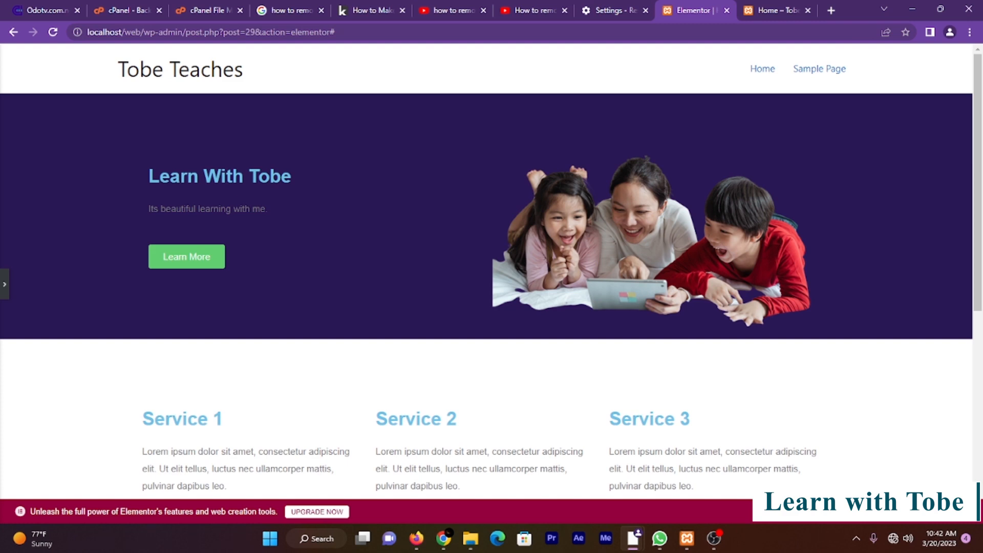
pyautogui.scroll(-7, 491, 271)
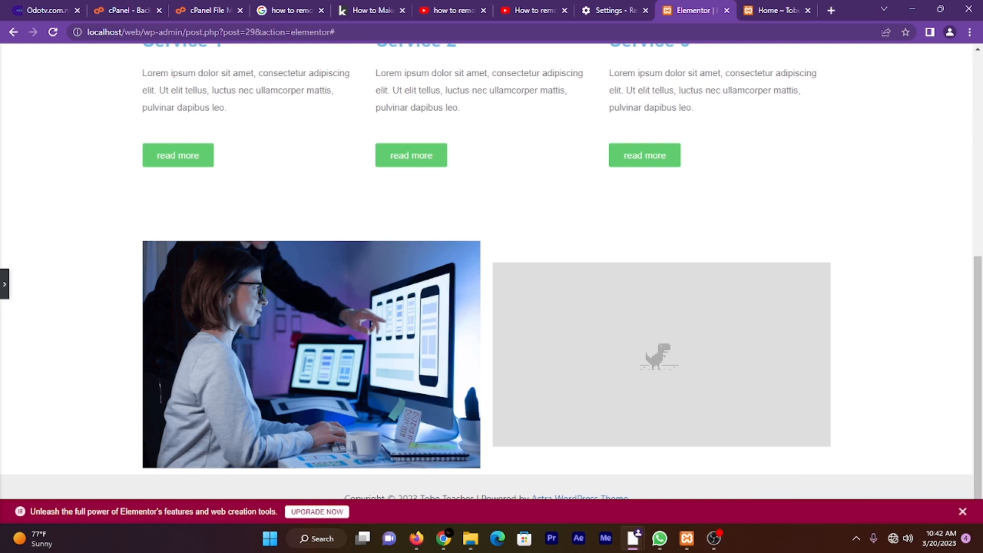
pyautogui.scroll(7, 491, 271)
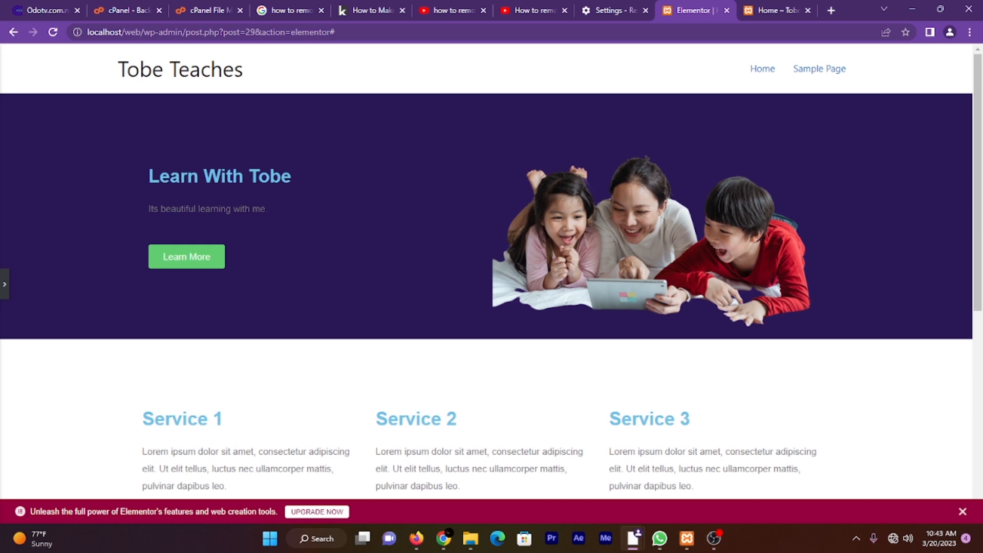
pyautogui.click(5, 284)
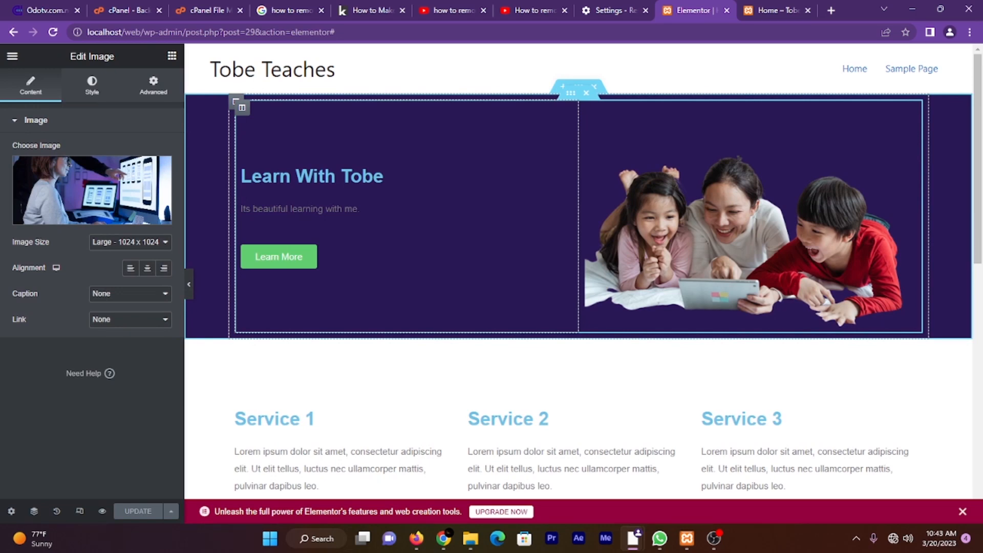
pyautogui.click(713, 538)
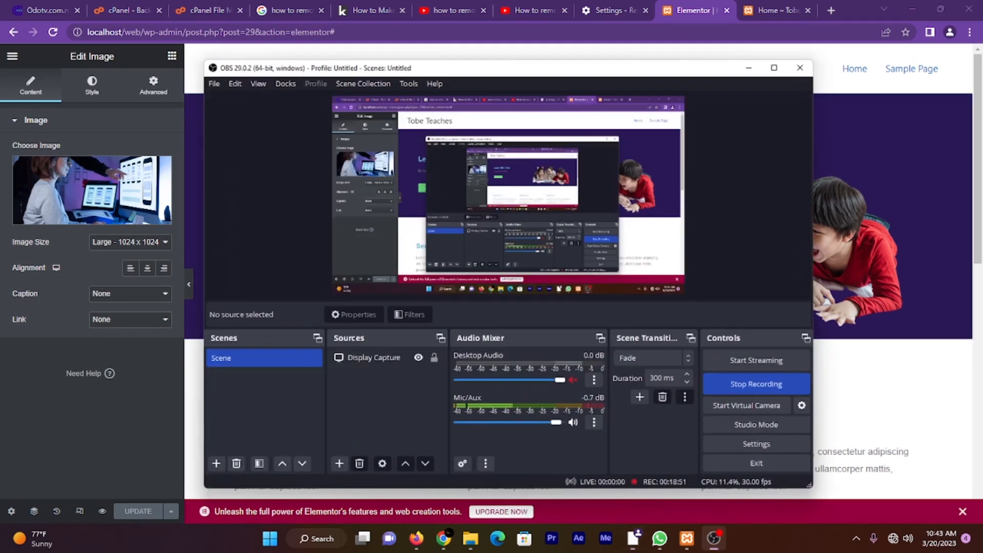